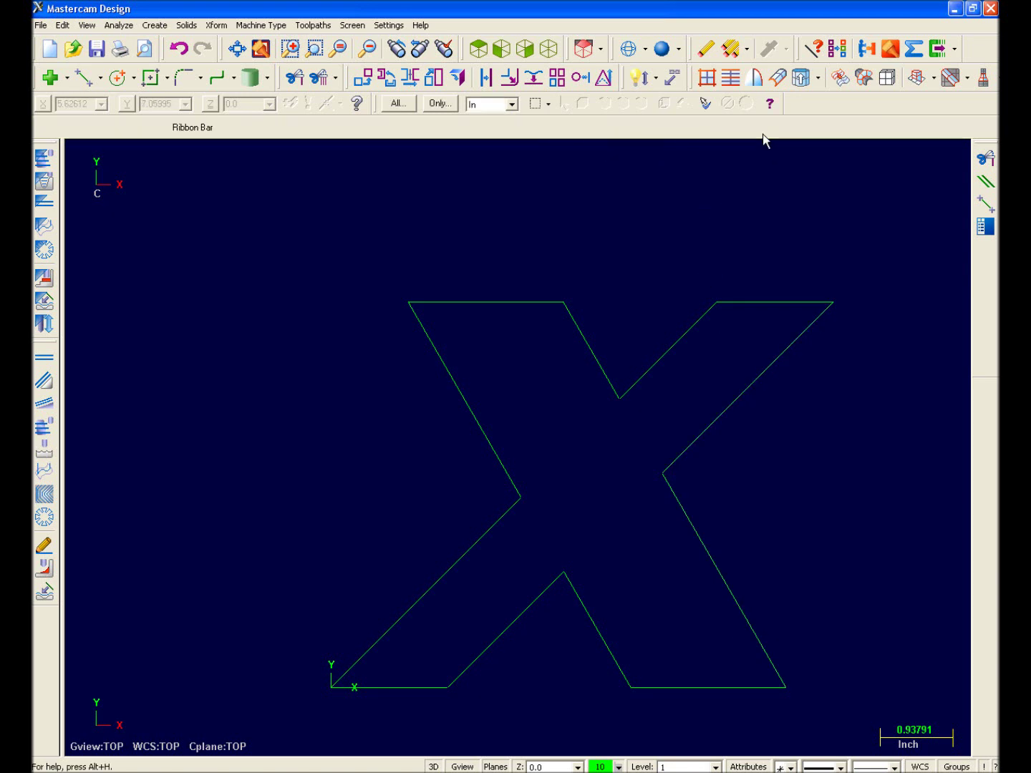
Step: Zoom with the mouse wheel to frame the X outline in the top view
scroll(739, 168, "up", 2)
scroll(569, 435, "up", 1)
scroll(571, 435, "down", 1)
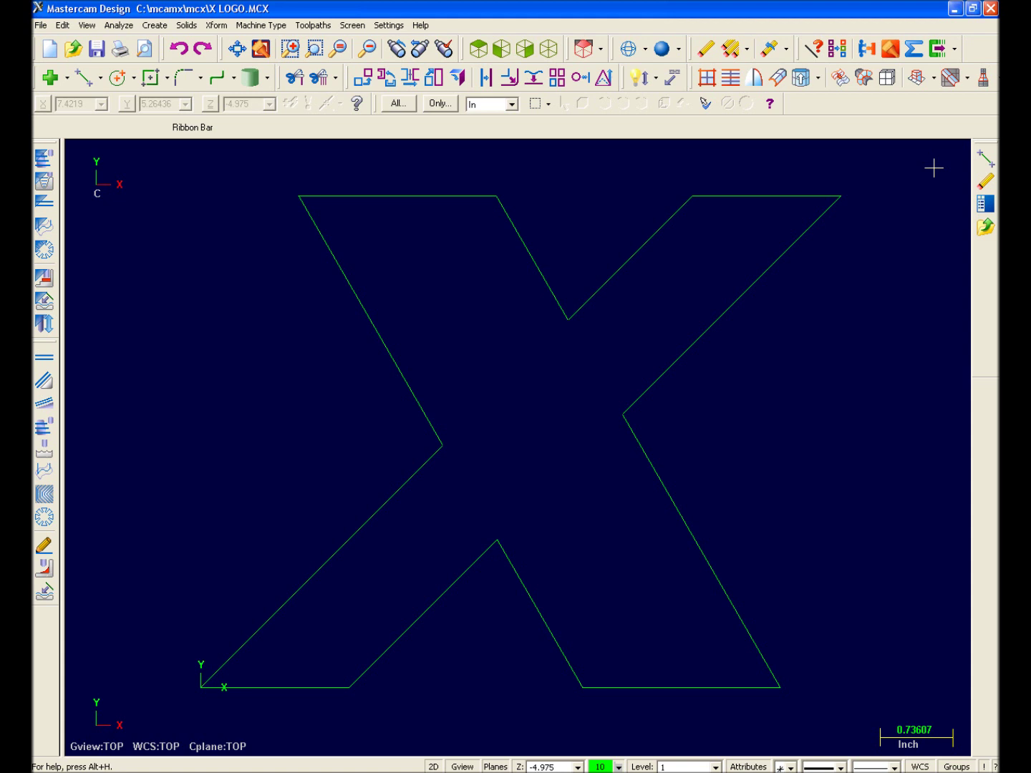
Step: Delete the X's upper lines by window-selecting them with Delete Entities
left_click(704, 54)
left_click(540, 267)
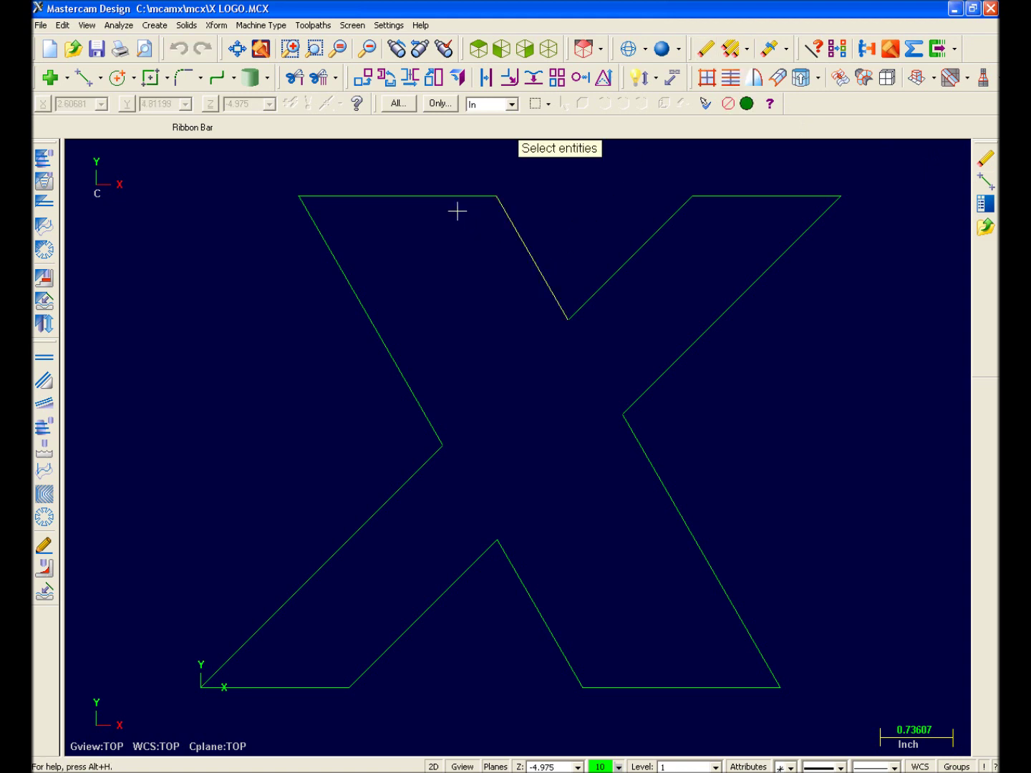
left_click_drag(250, 179, 856, 463)
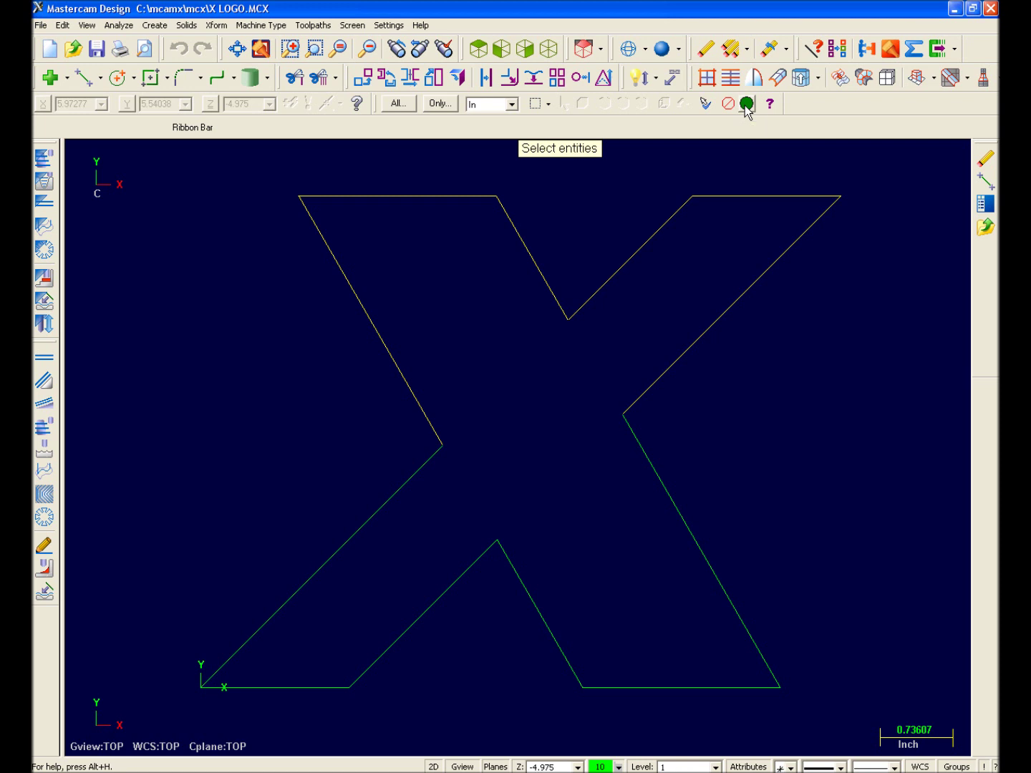
left_click(746, 104)
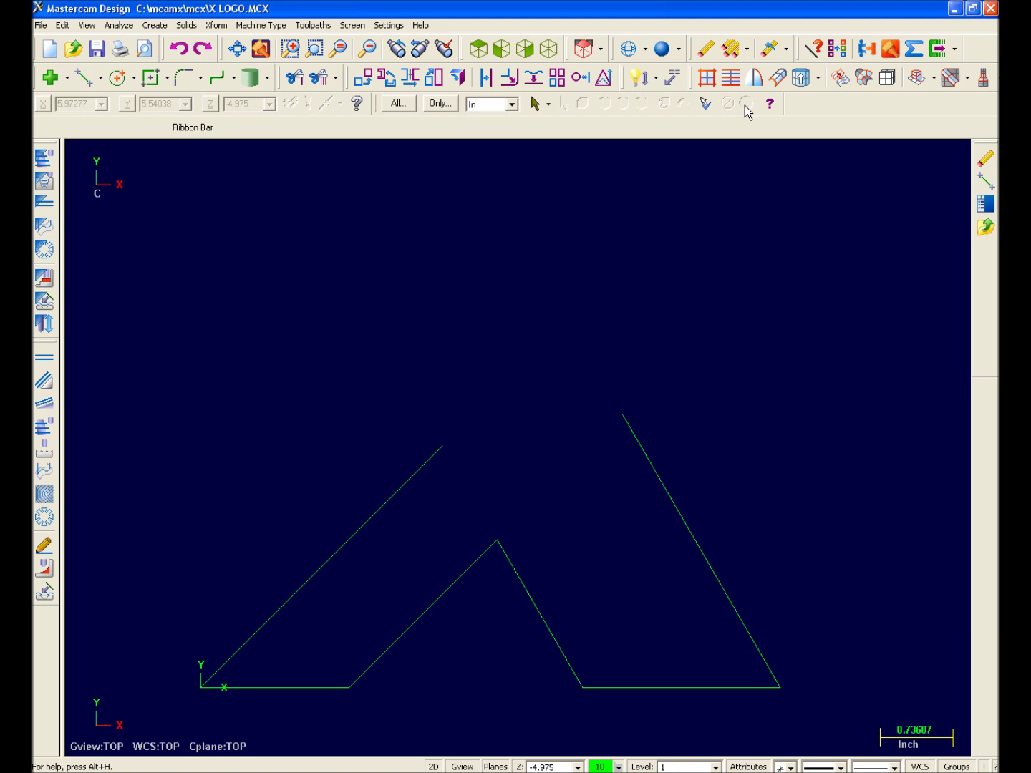
Step: Undo the deletion, delete the top lines again, then undo once more to restore them
left_click(180, 51)
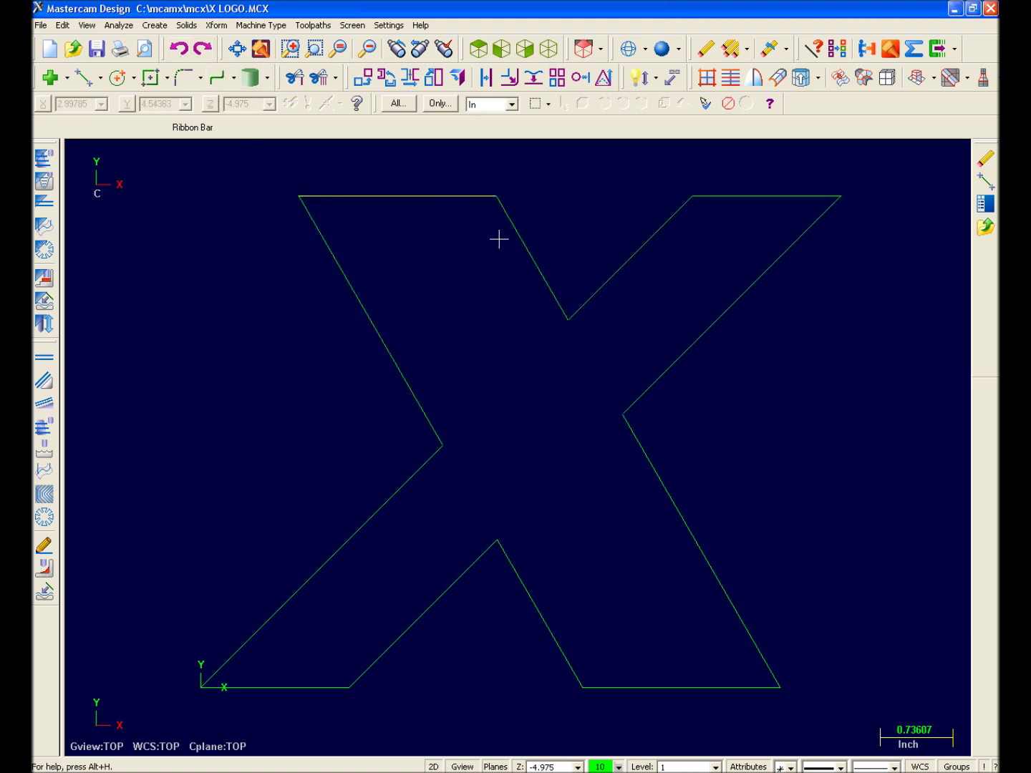
left_click_drag(275, 174, 866, 468)
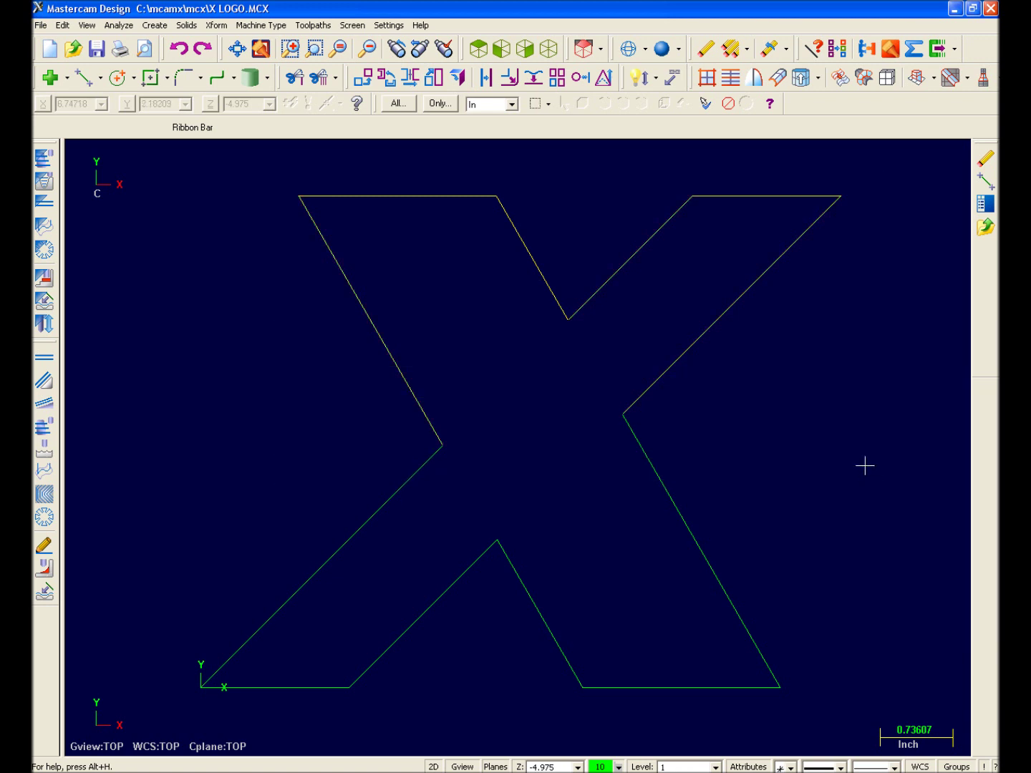
left_click(704, 56)
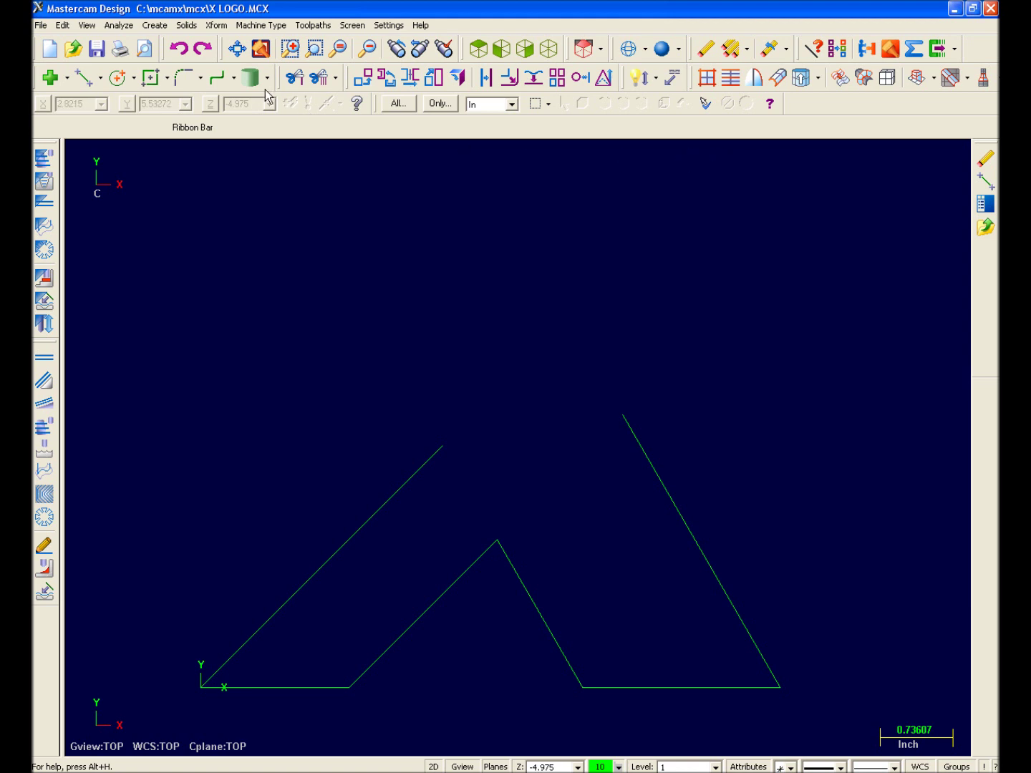
left_click(183, 52)
key("alt+Tab")
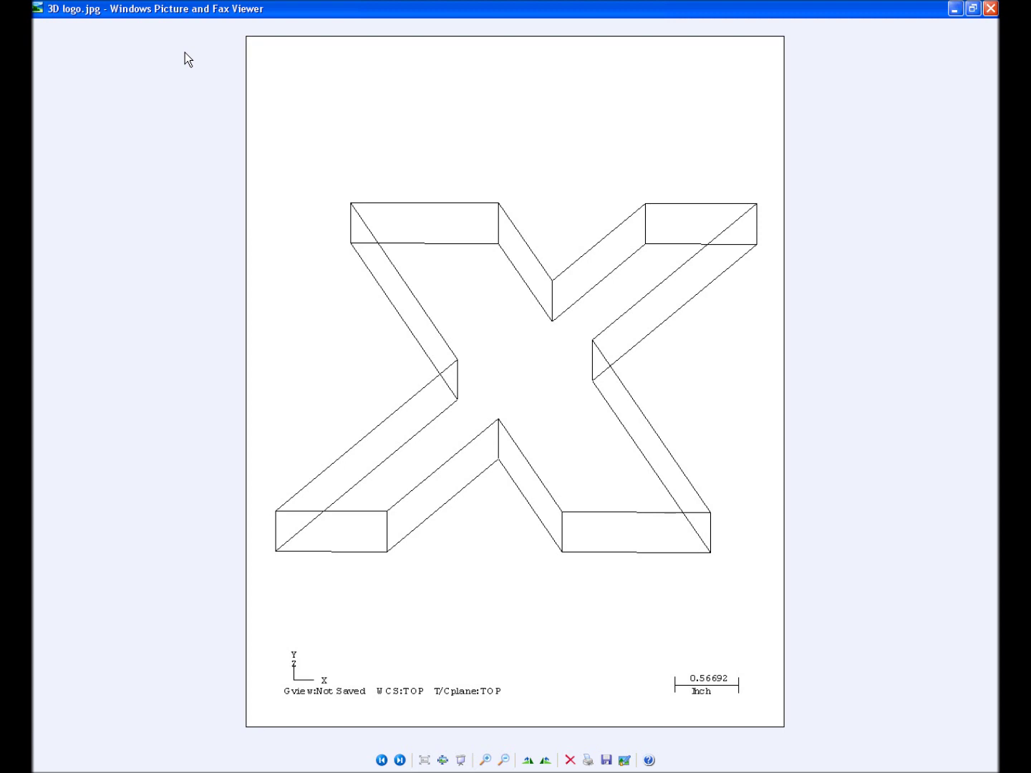
key("alt+Tab")
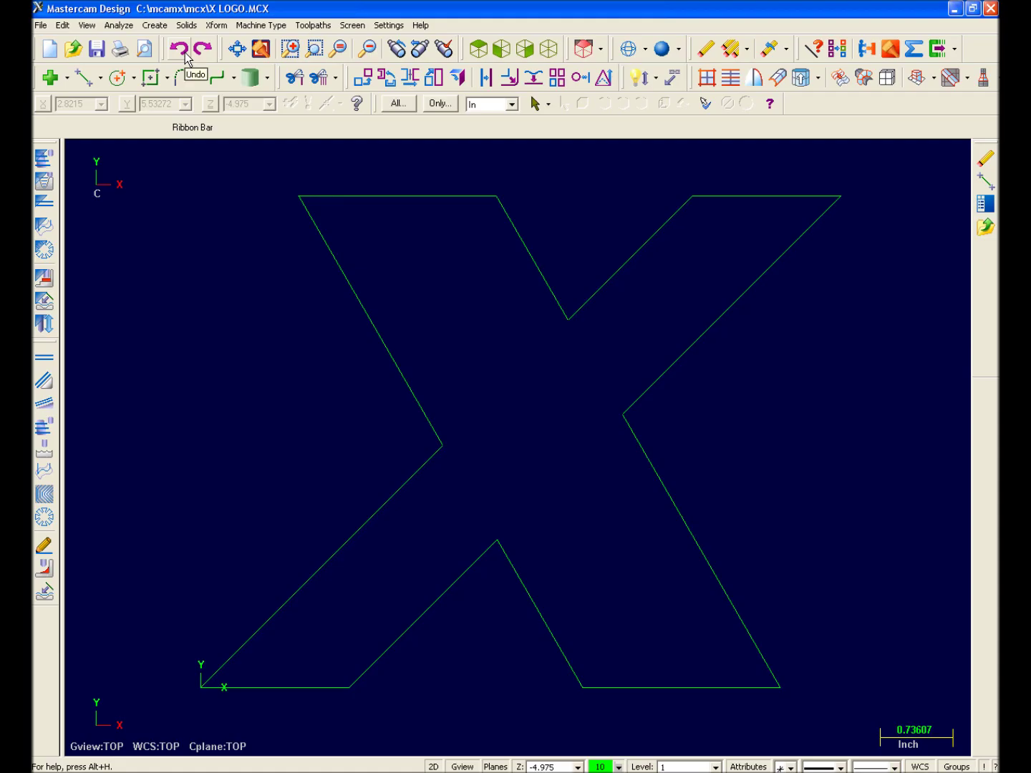
Step: Rotate the view to see the X in 3D, leaving drawing mode on 2D
middle_click_drag(412, 556, 441, 470)
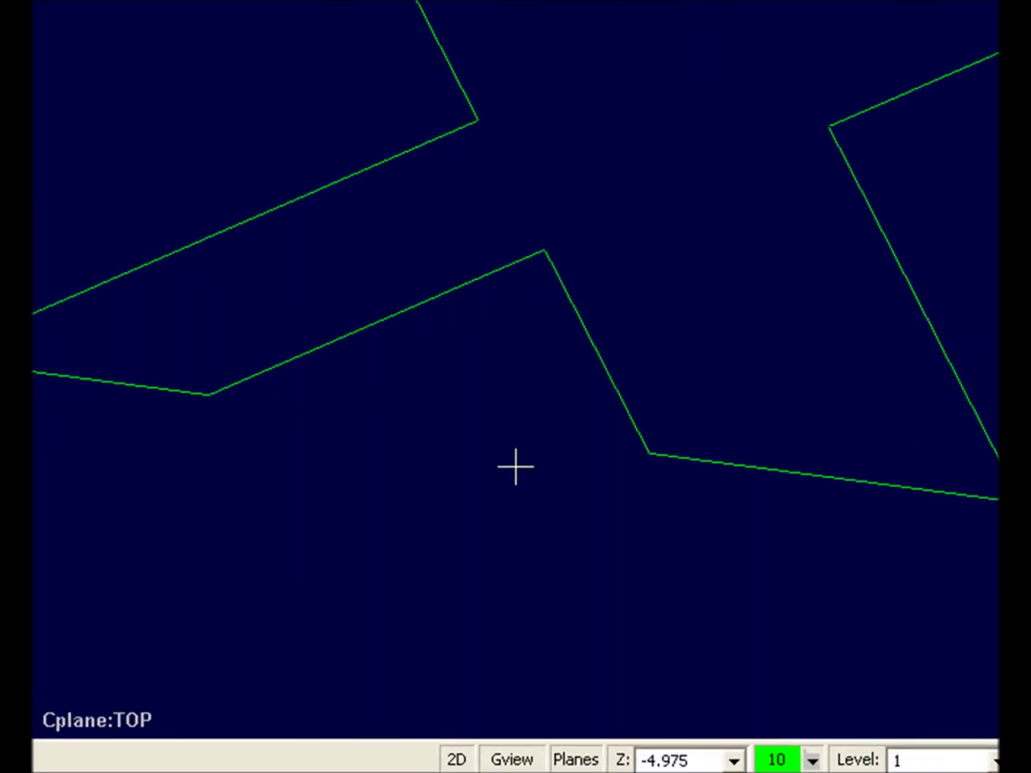
left_click(470, 761)
left_click(472, 758)
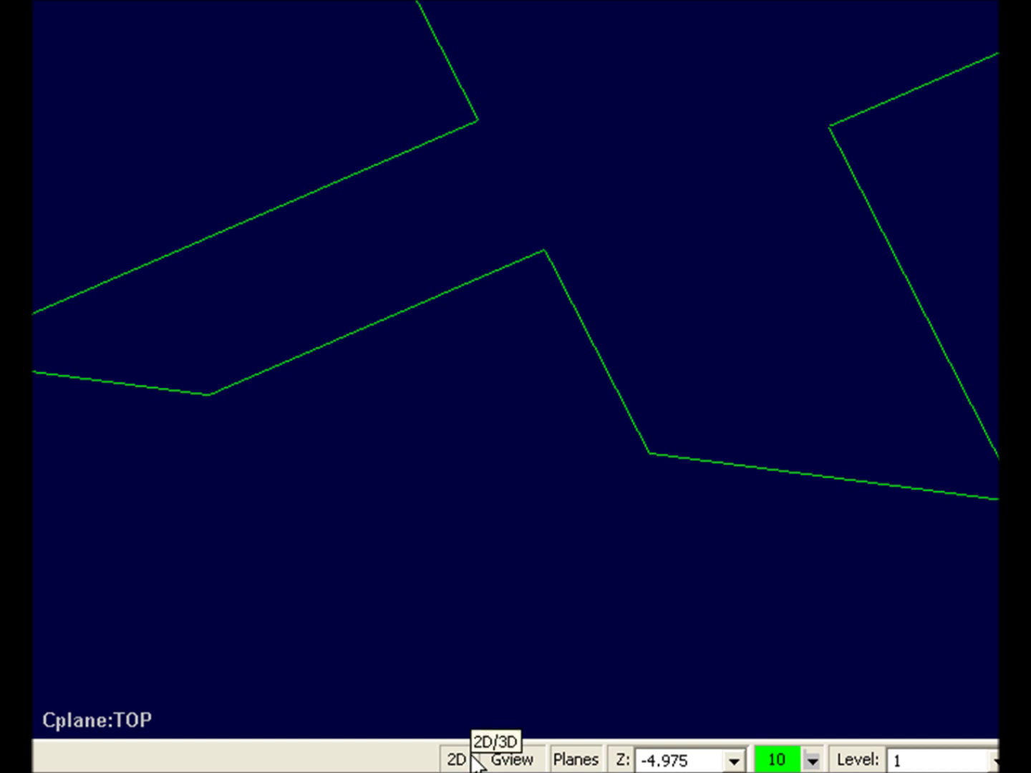
left_click(474, 760)
left_click(473, 760)
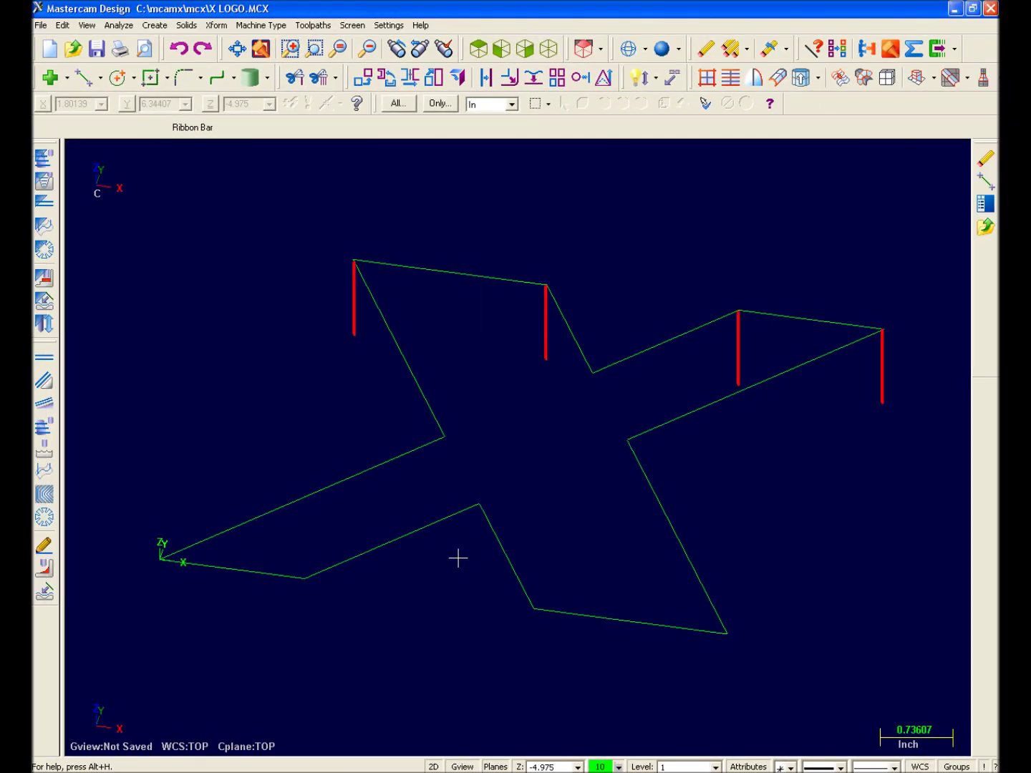
Step: Set the construction plane to Front with Z depth taken from the X's top-left corner
left_click(599, 55)
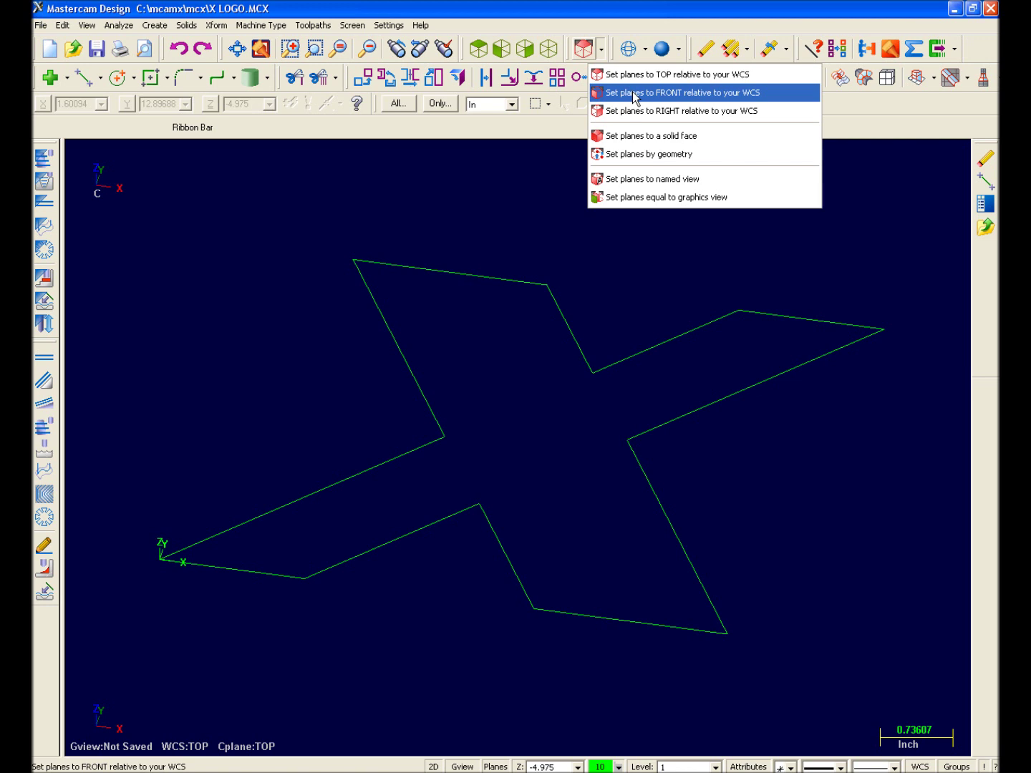
left_click(633, 98)
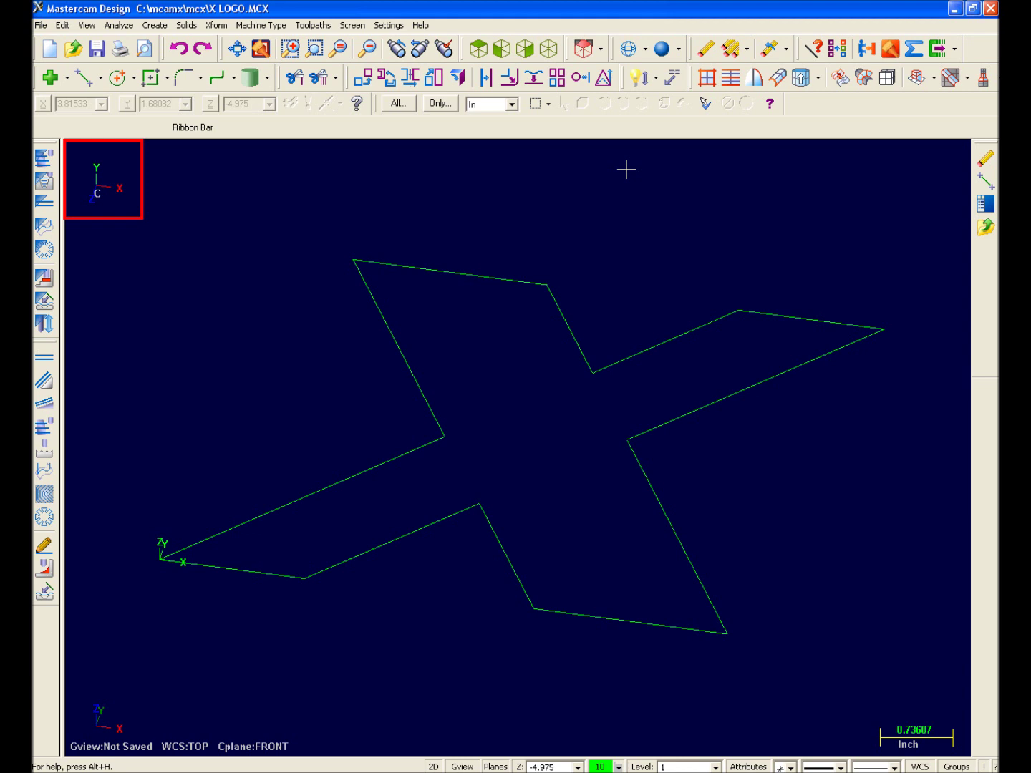
left_click(520, 766)
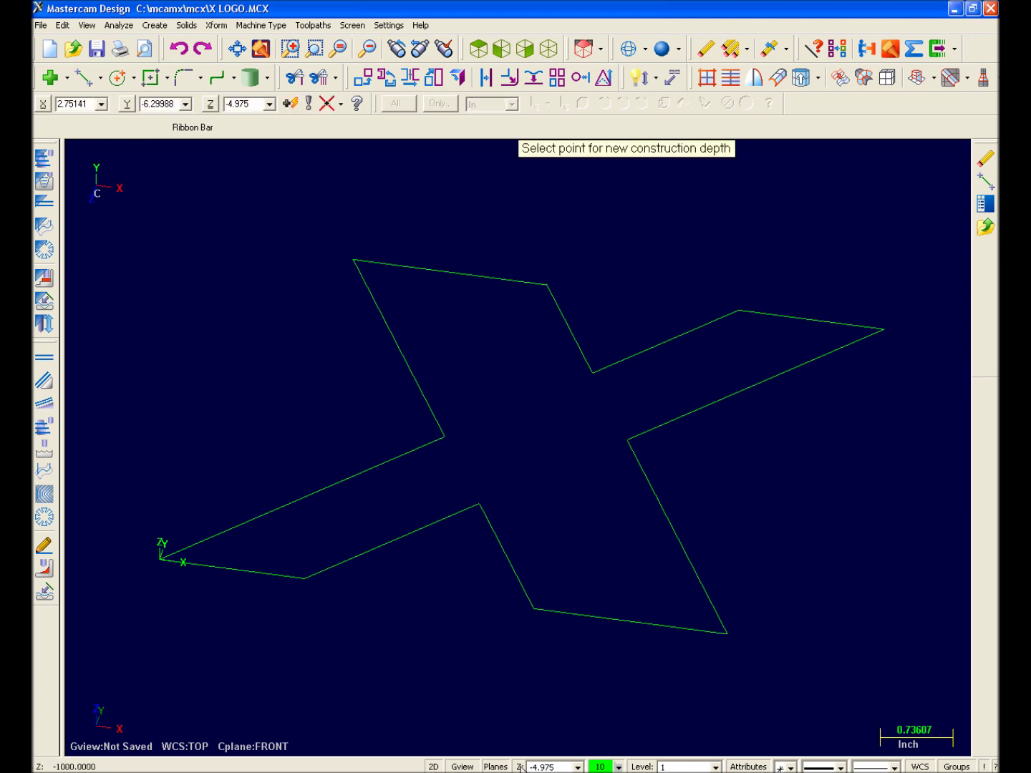
left_click(353, 259)
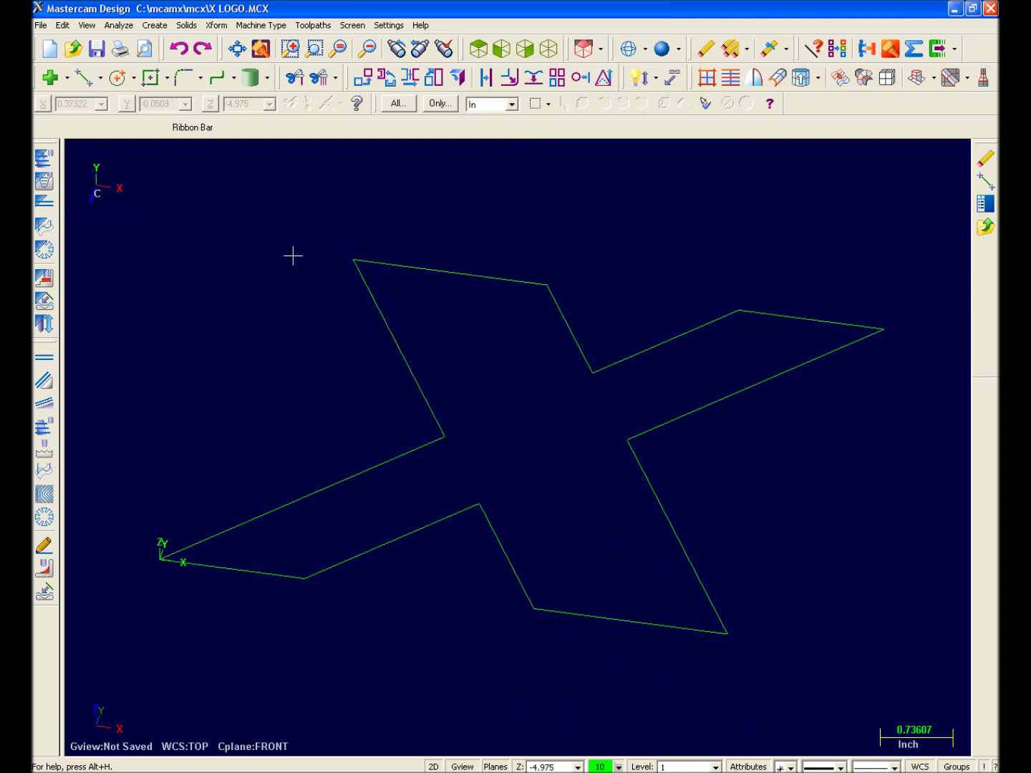
left_click(101, 78)
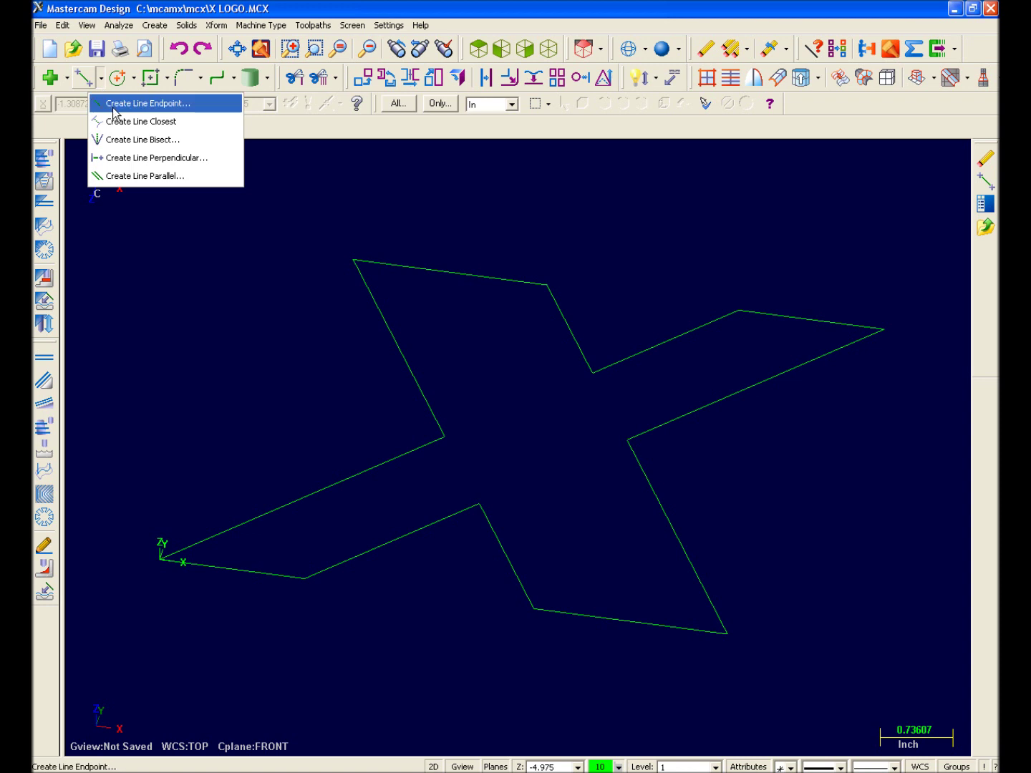
Step: Start Line Endpoint with a fixed 1.0 length in vertical mode
left_click(113, 106)
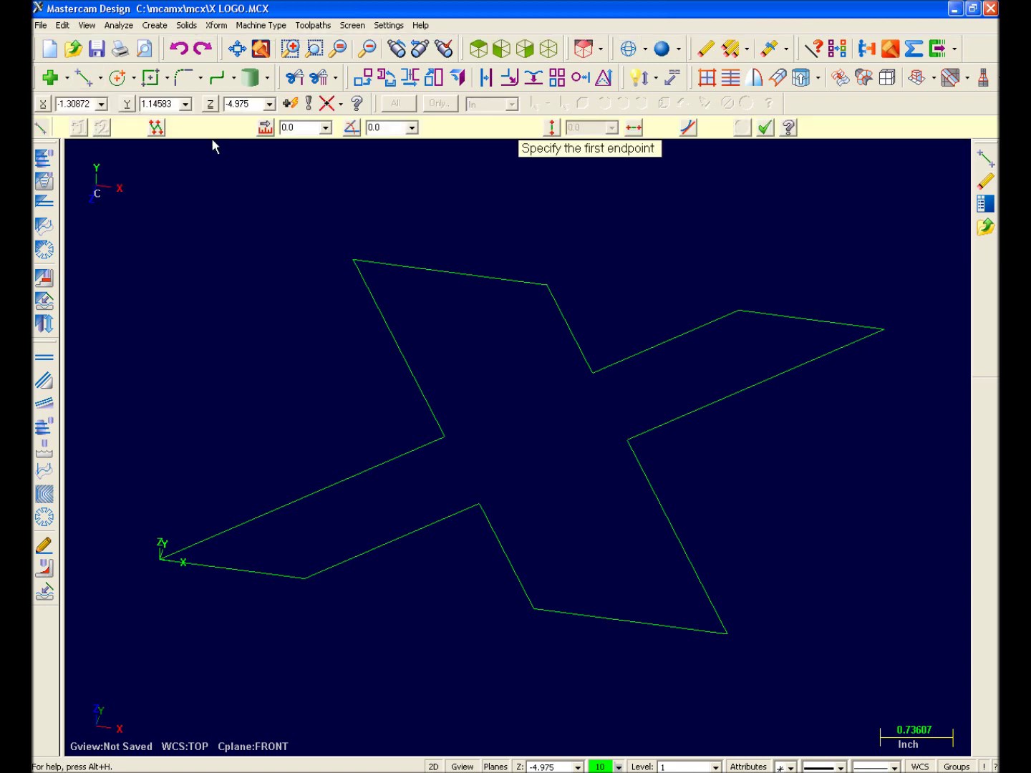
left_click(293, 128)
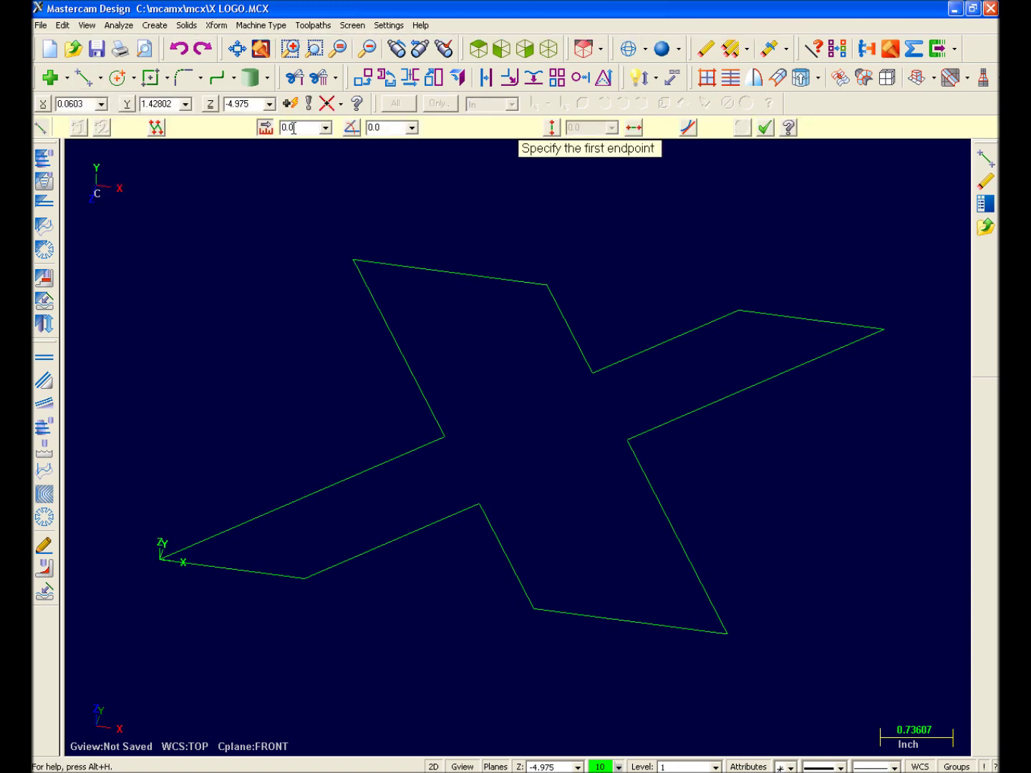
type("1.0")
key("Return")
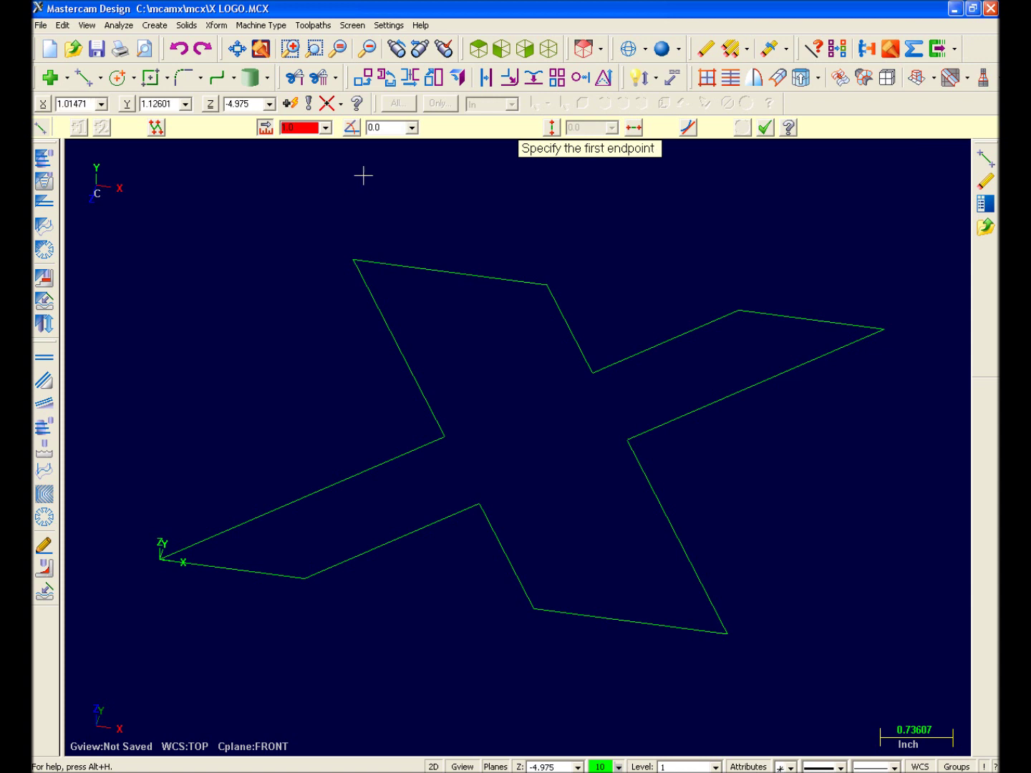
left_click(551, 128)
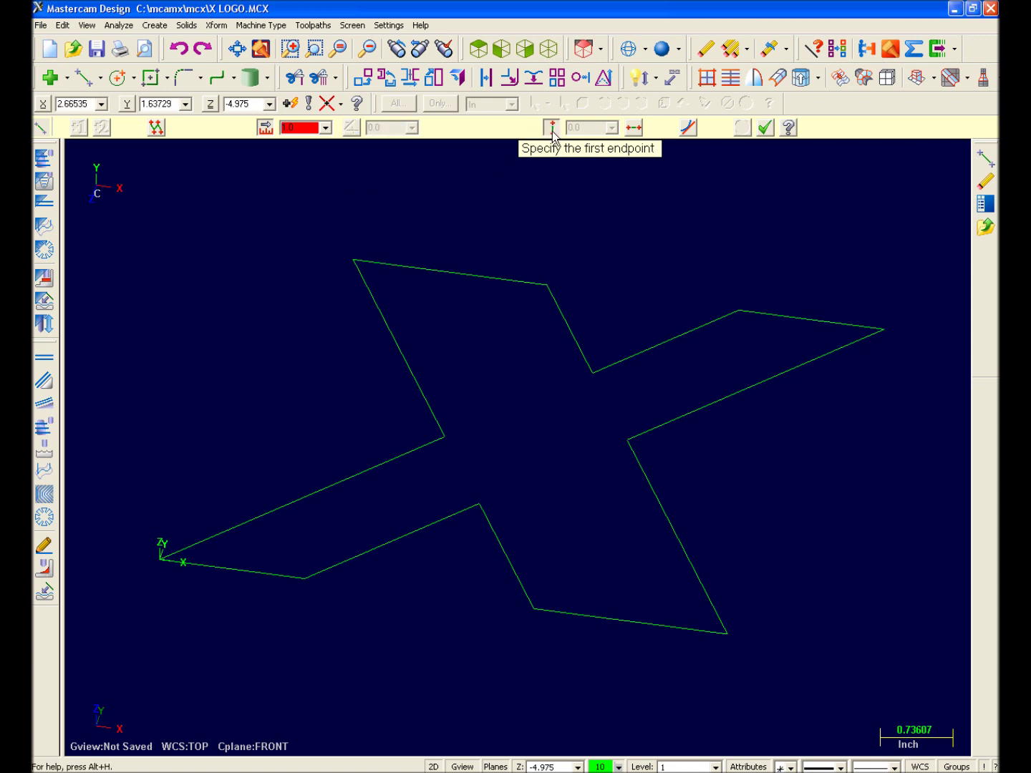
Step: Draw 1.0 vertical lines down from four top corners of the X
left_click(354, 260)
left_click(345, 362)
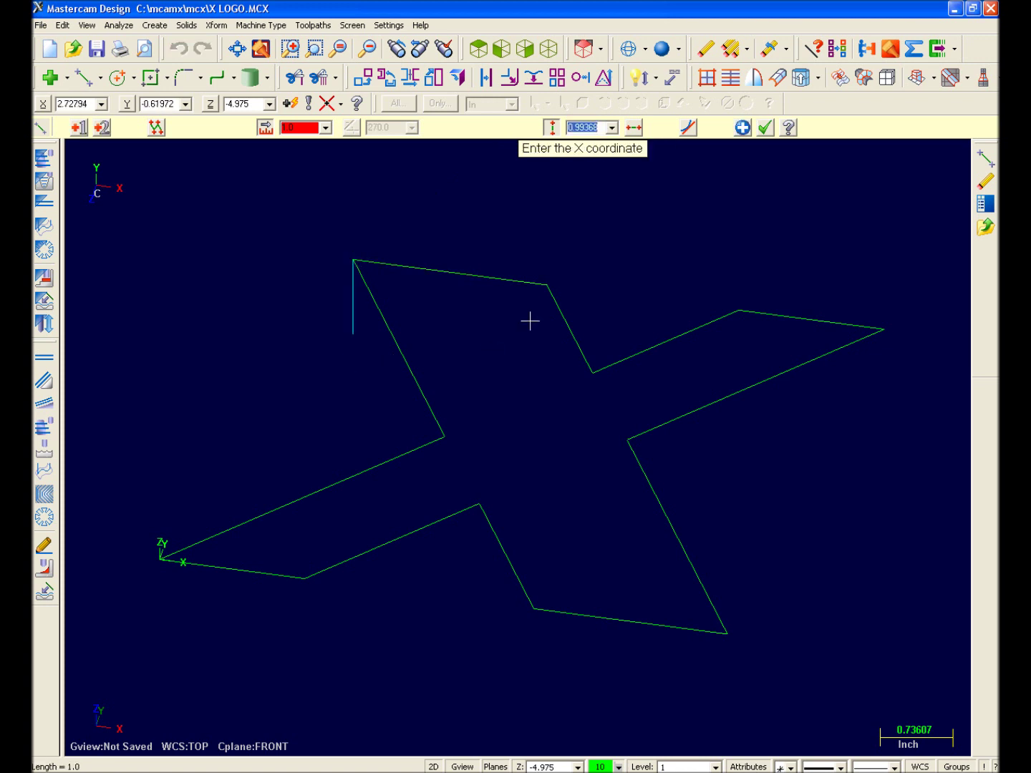
left_click(543, 290)
left_click(544, 394)
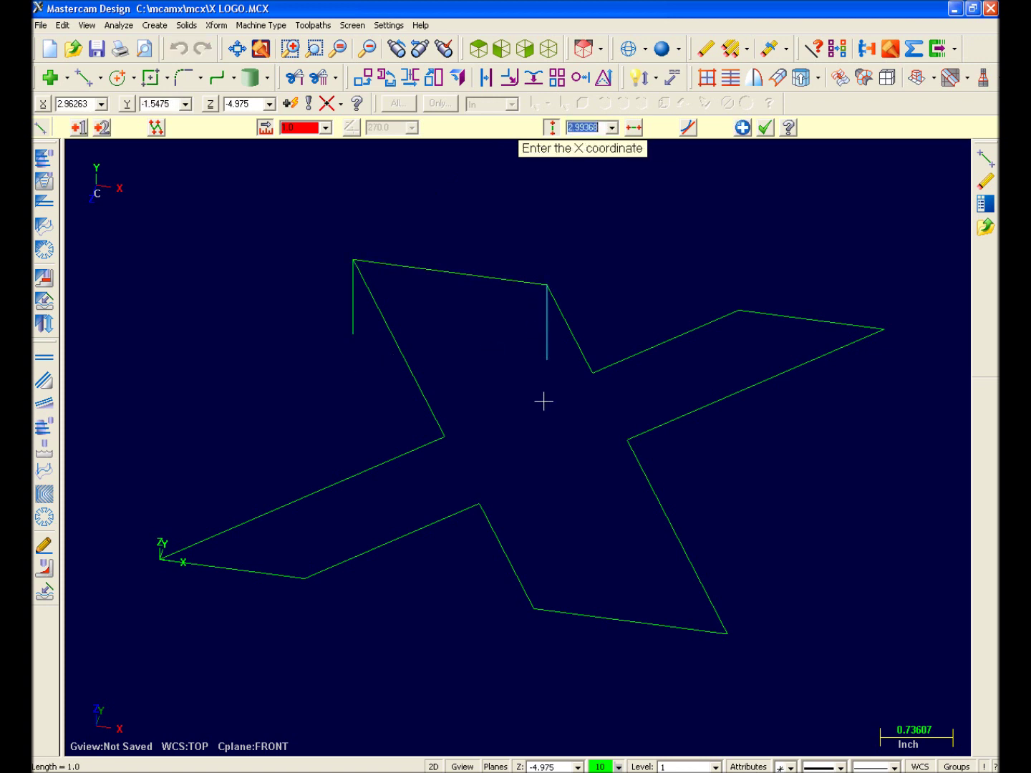
left_click(742, 315)
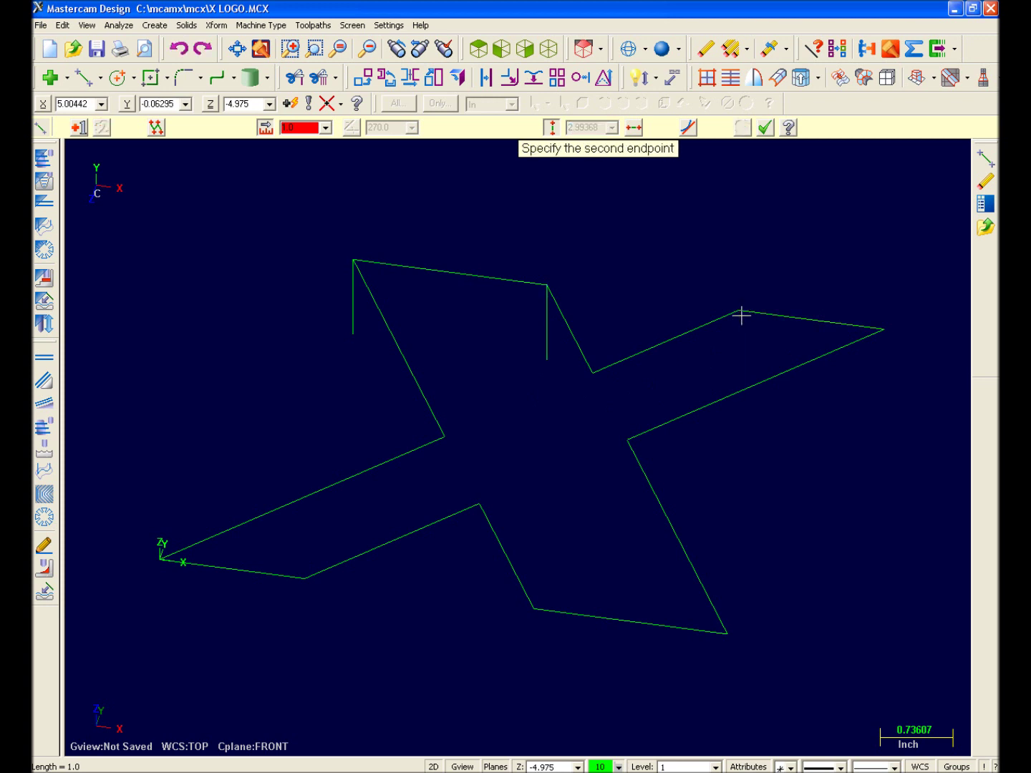
left_click(739, 433)
left_click(885, 334)
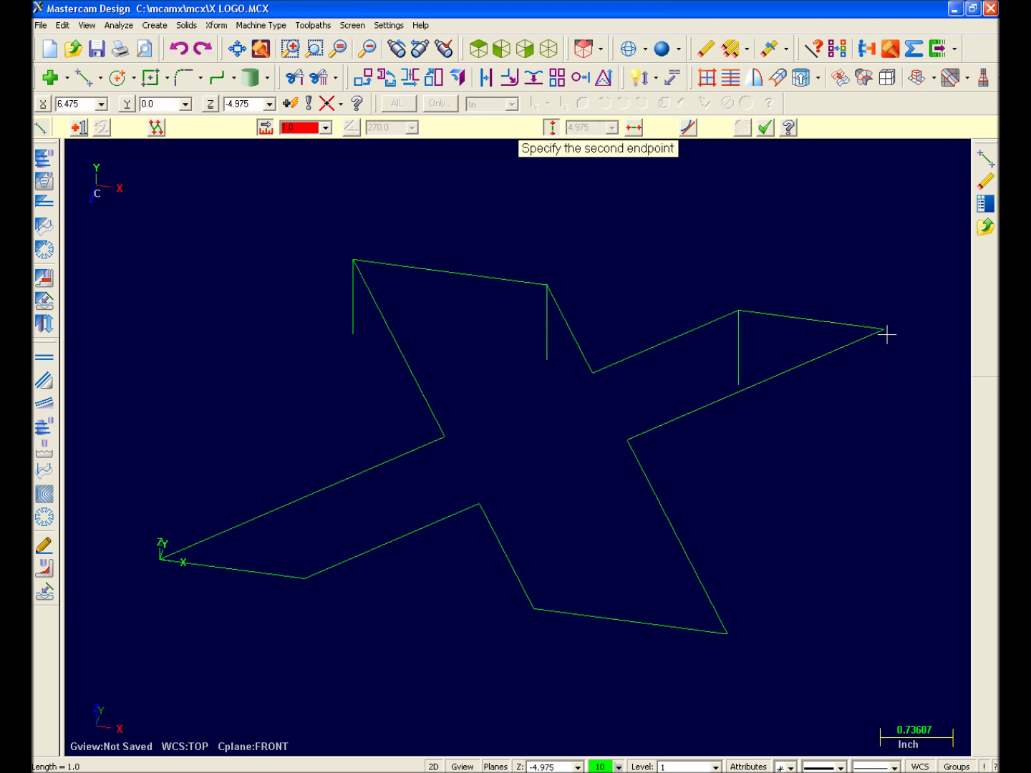
left_click(886, 441)
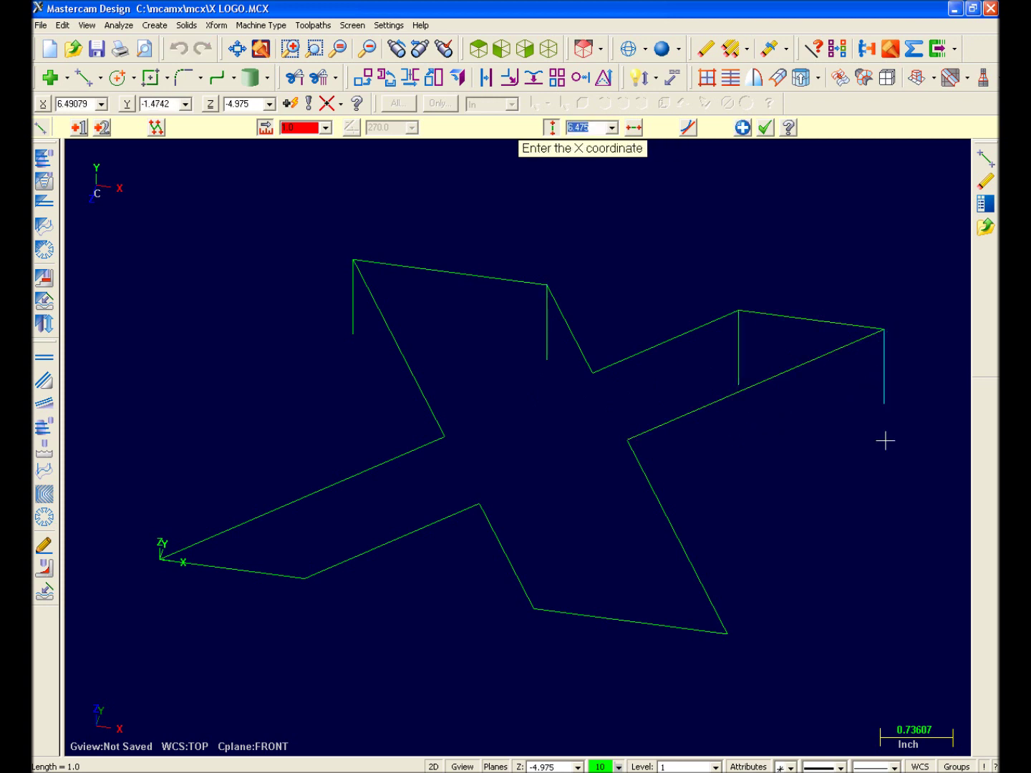
key("Escape")
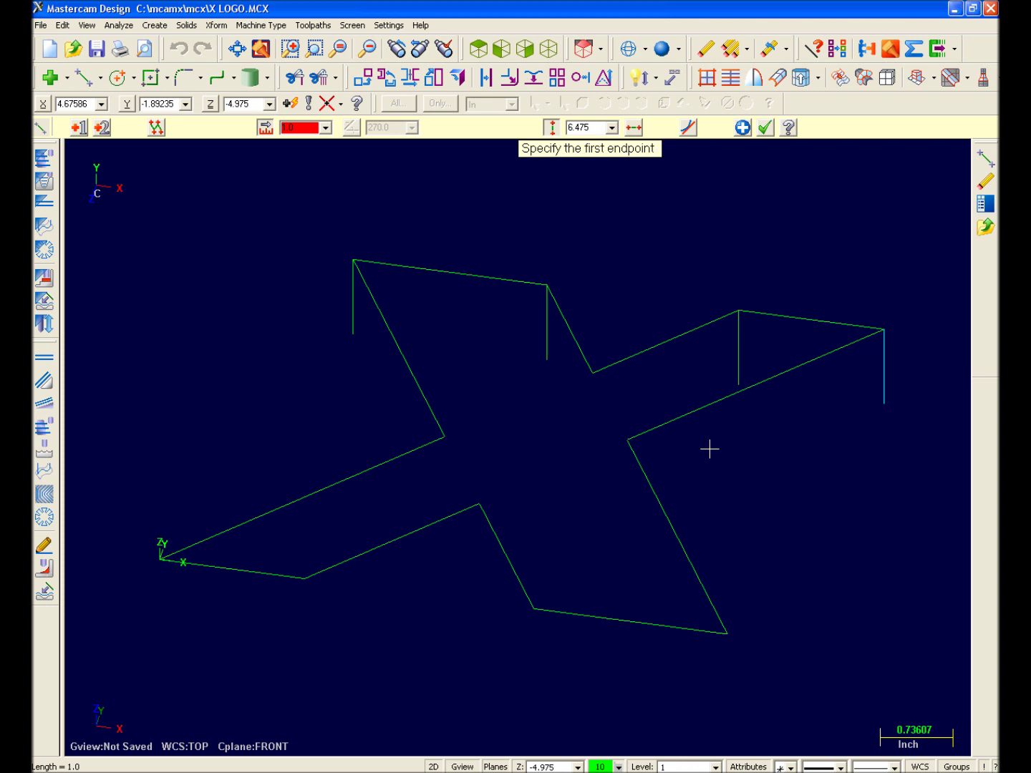
key("Escape")
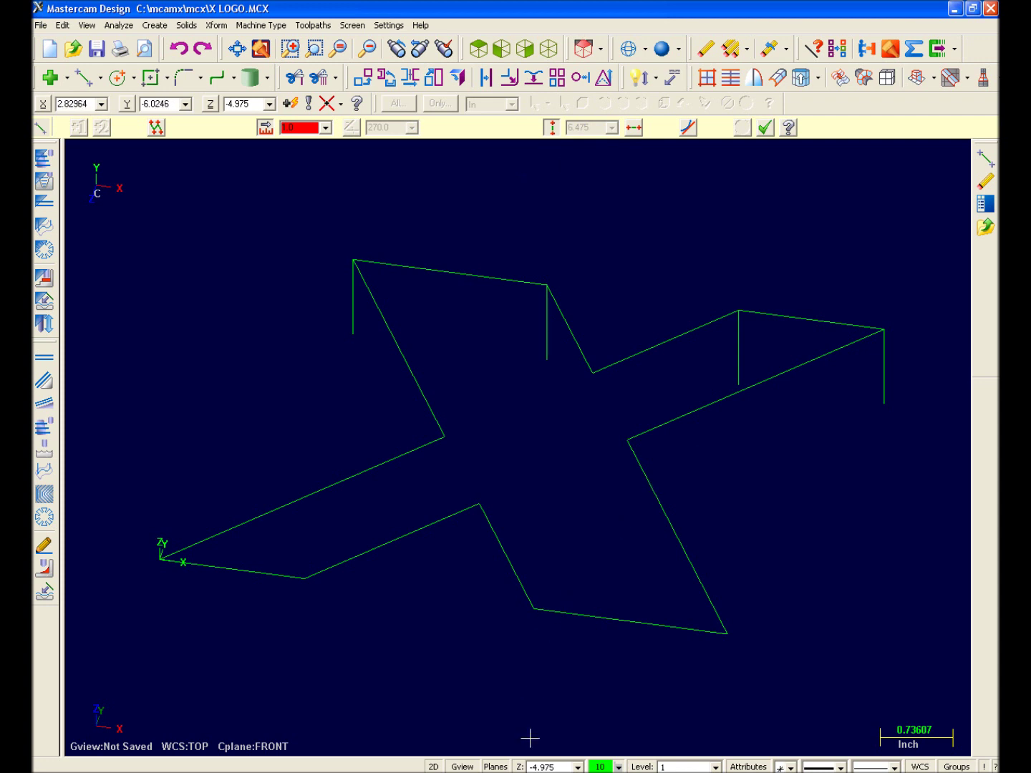
Step: Reset Z depth at two lower corners and drop a 1.0 vertical line from each
left_click(518, 767)
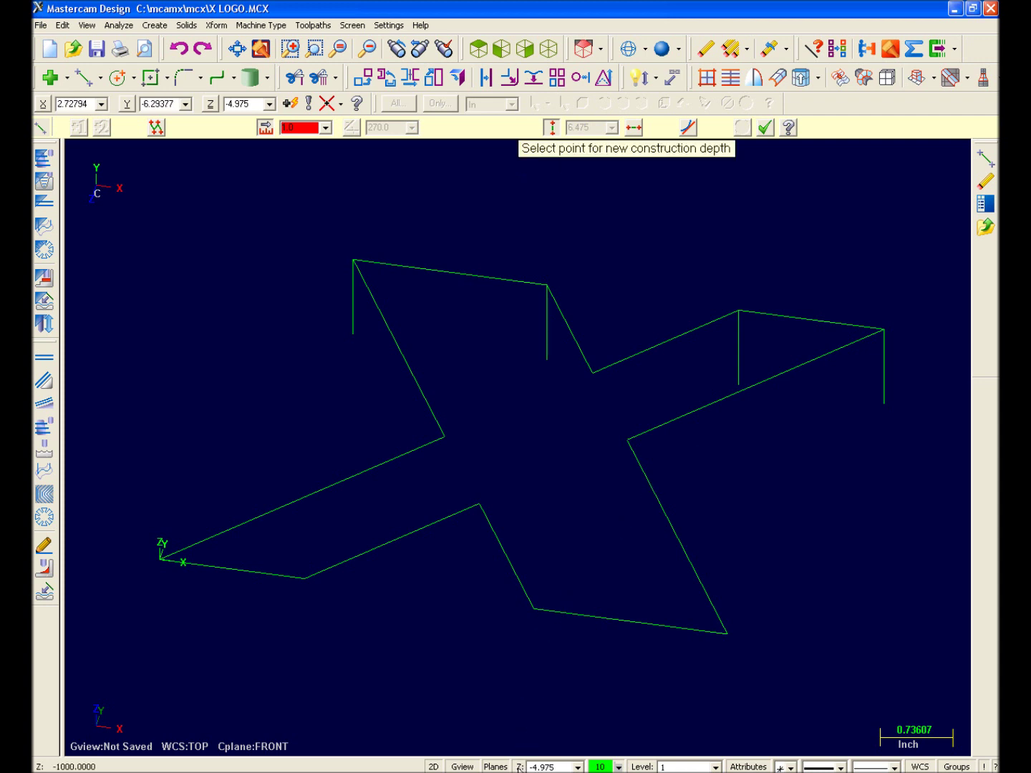
left_click(594, 374)
left_click(593, 373)
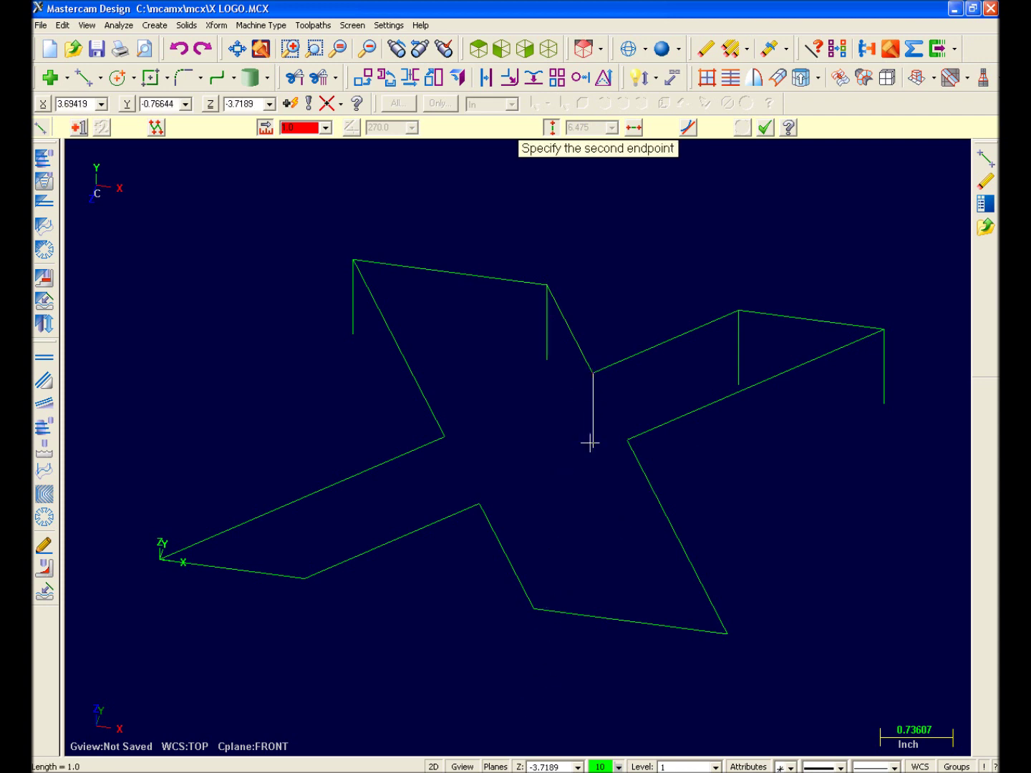
left_click(589, 502)
key("Return")
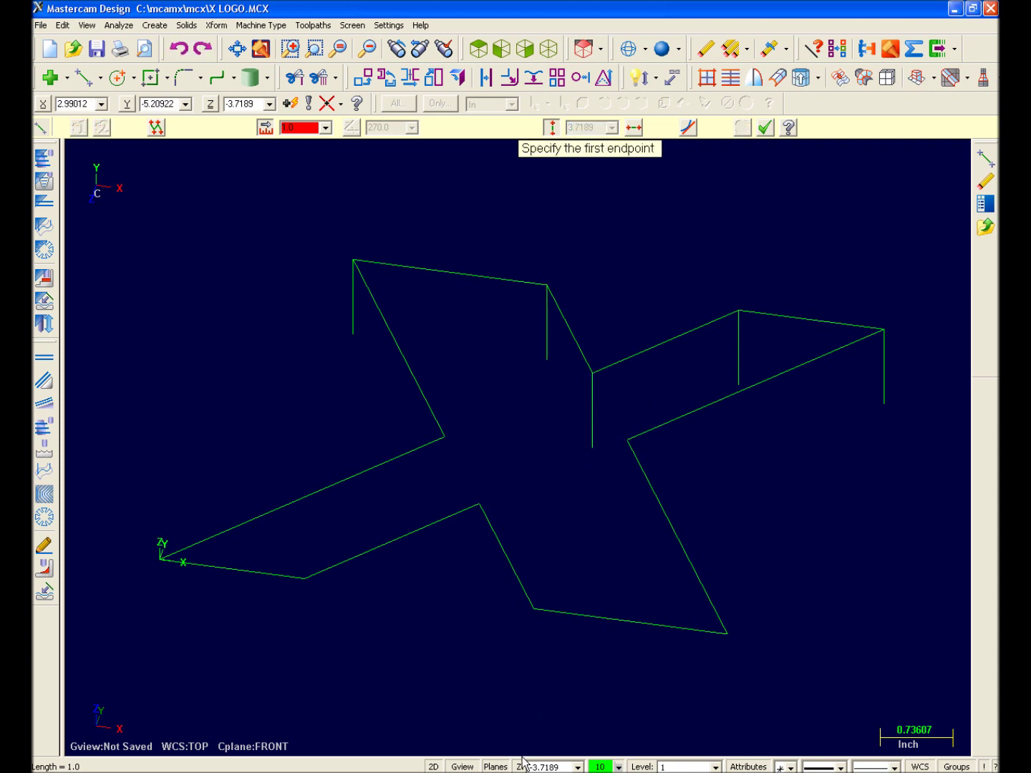
left_click(520, 766)
left_click(627, 438)
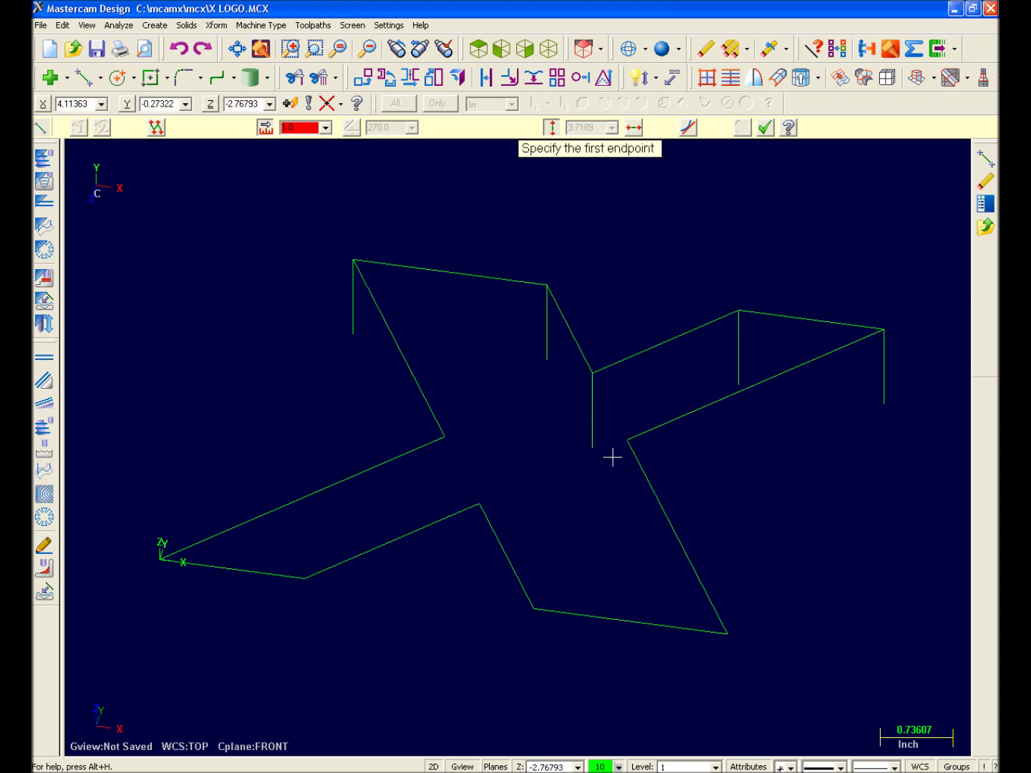
left_click(628, 438)
left_click(612, 550)
key("Return")
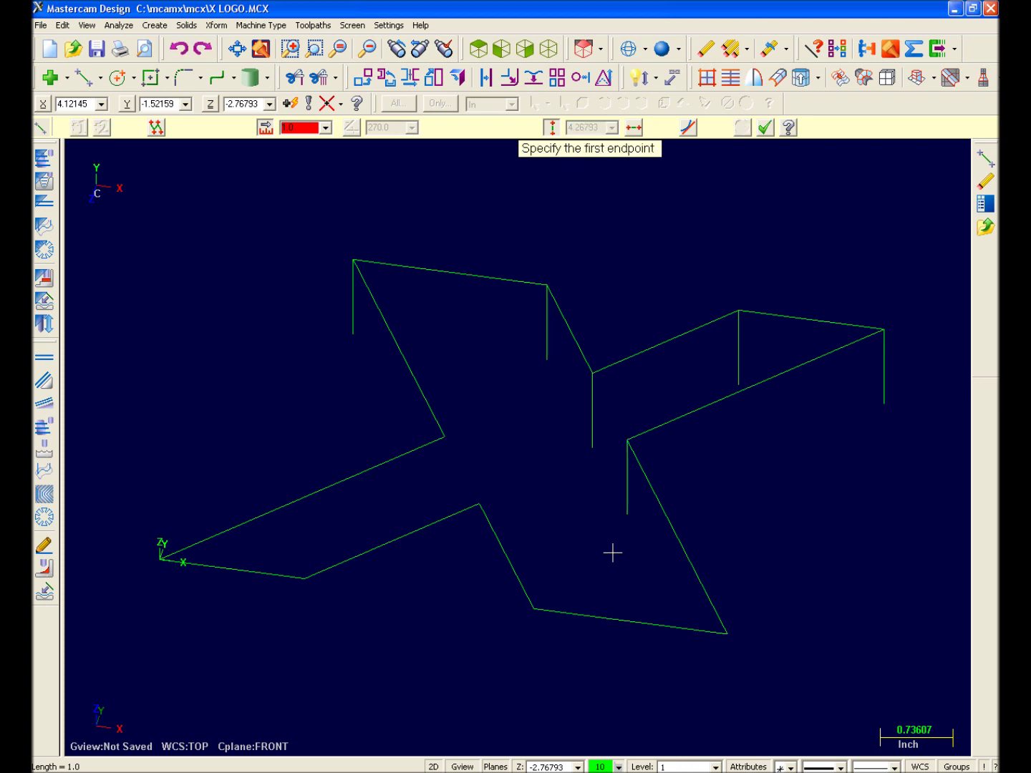
Step: In 3D Multi-Line mode, chain lines between the bottoms of the six vertical lines
left_click(437, 766)
left_click(157, 128)
left_click(270, 129)
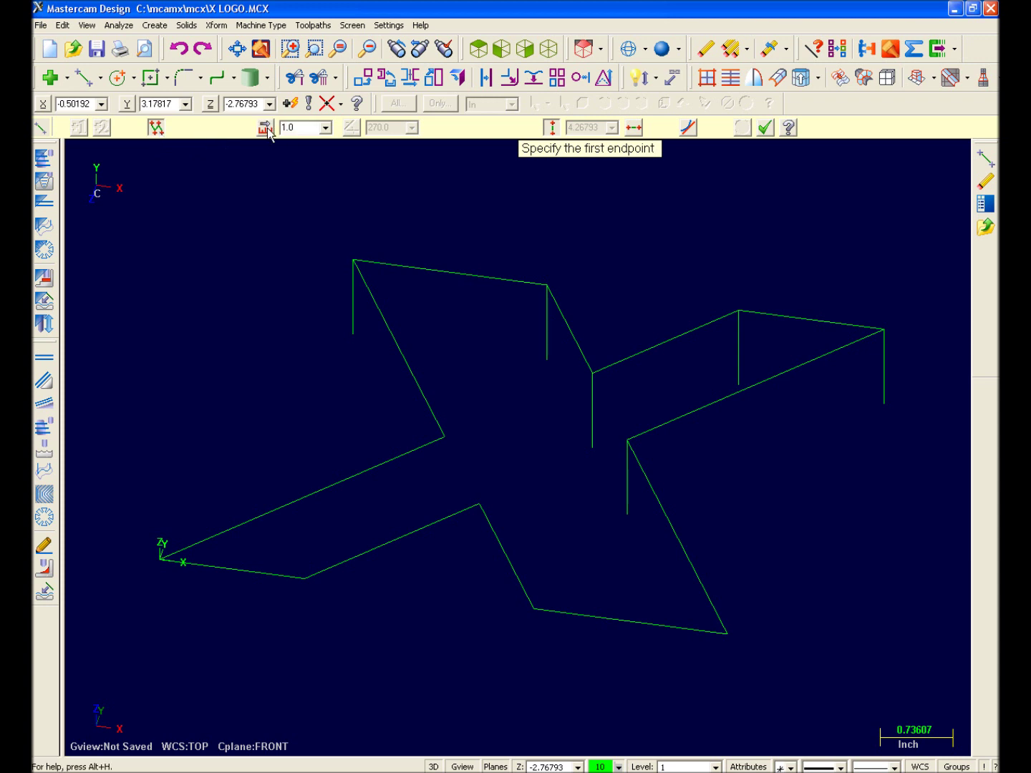
left_click(552, 131)
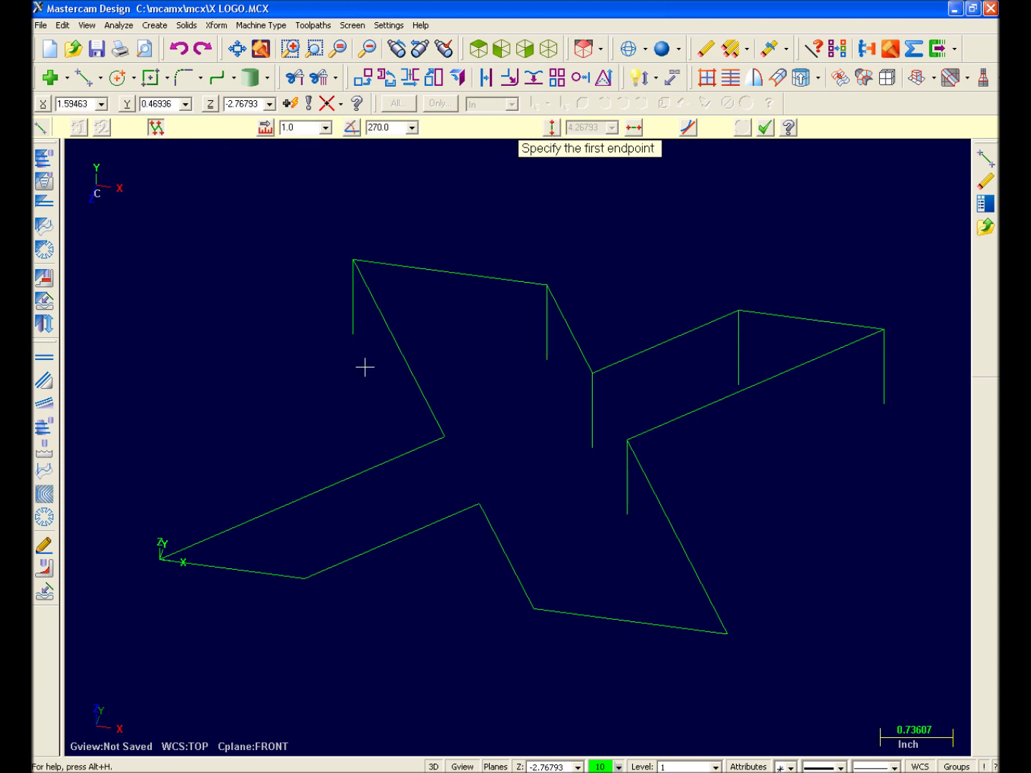
left_click(354, 333)
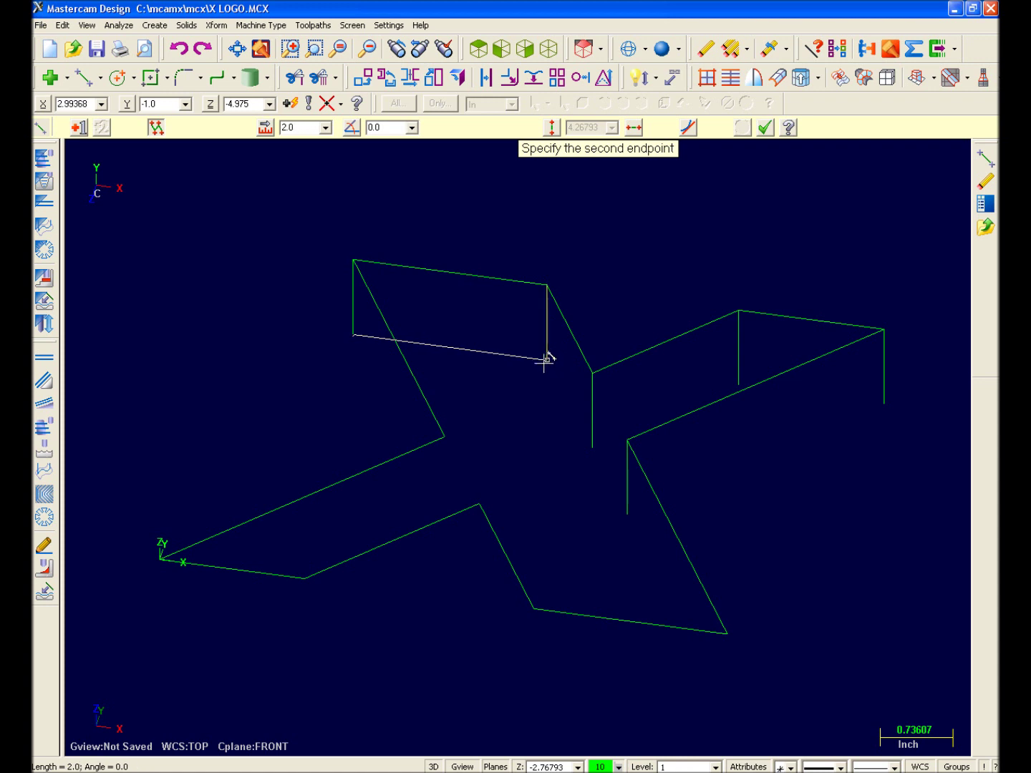
left_click(546, 359)
left_click(592, 446)
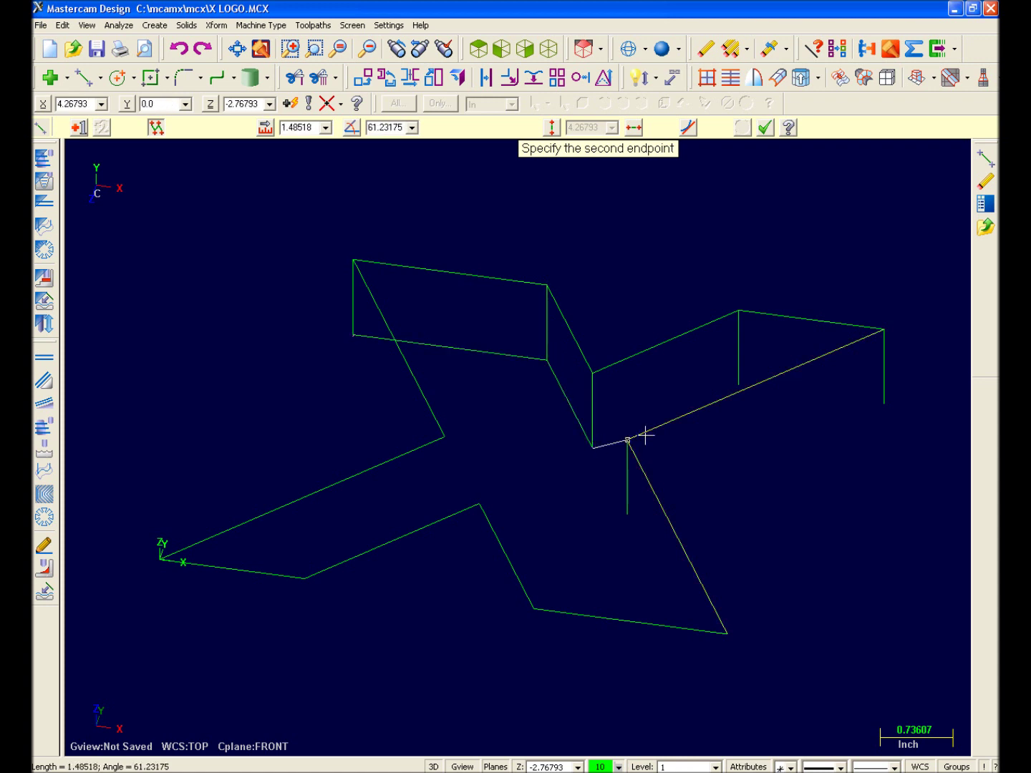
left_click(739, 387)
left_click(884, 404)
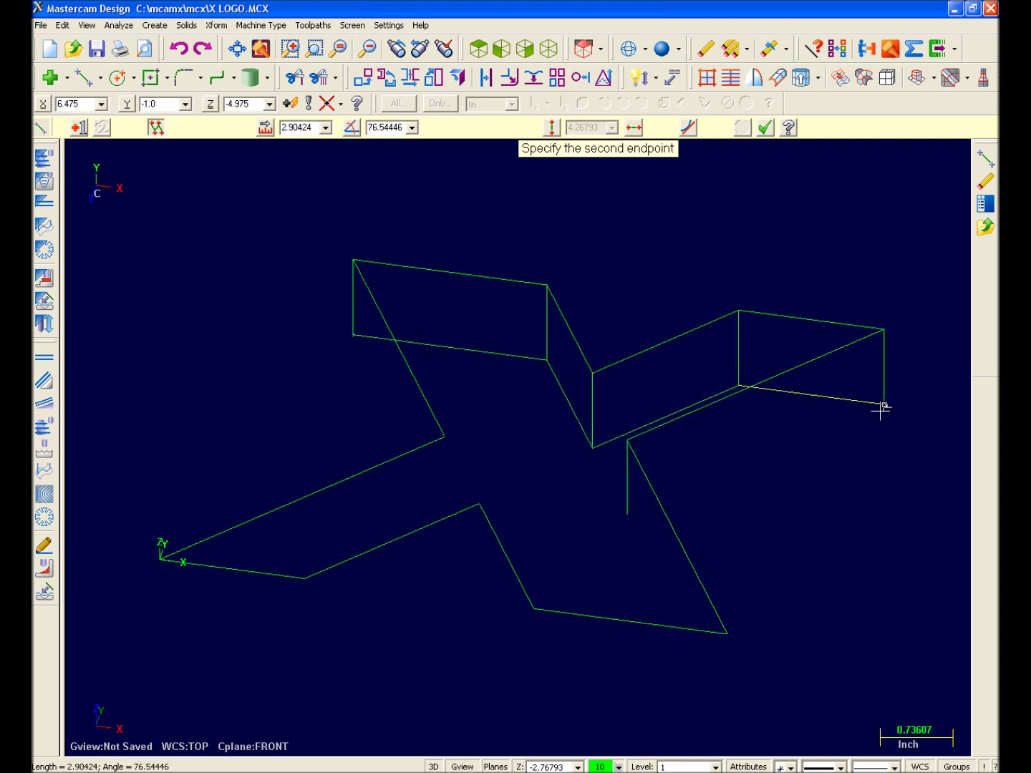
left_click(627, 514)
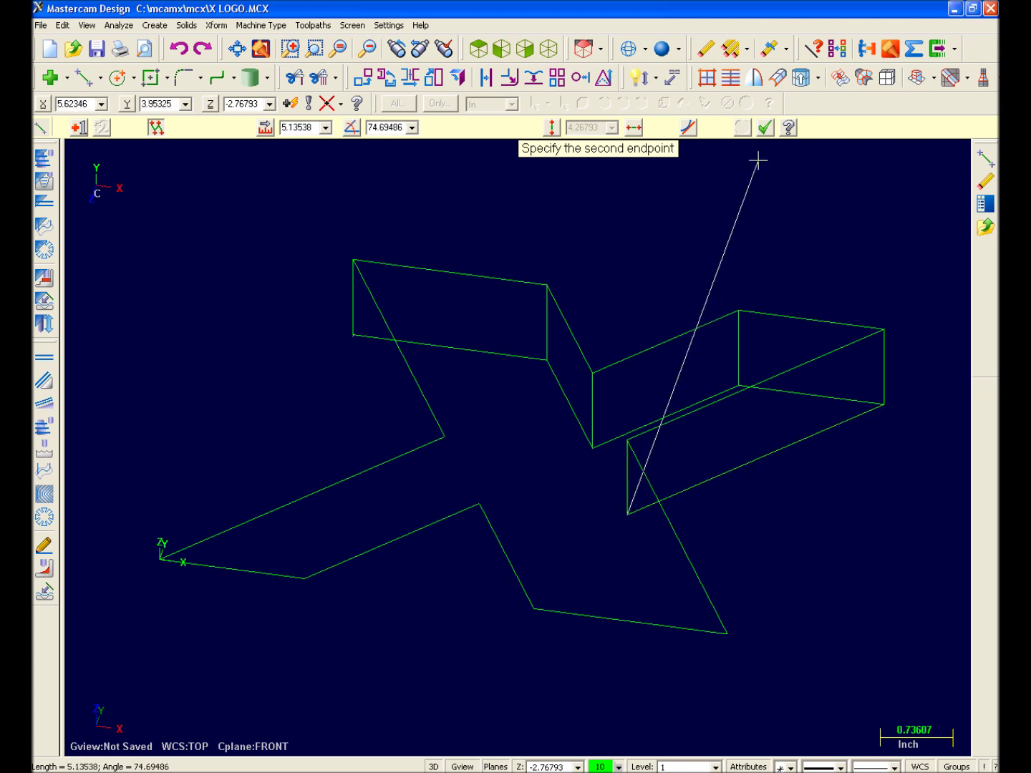
left_click(766, 129)
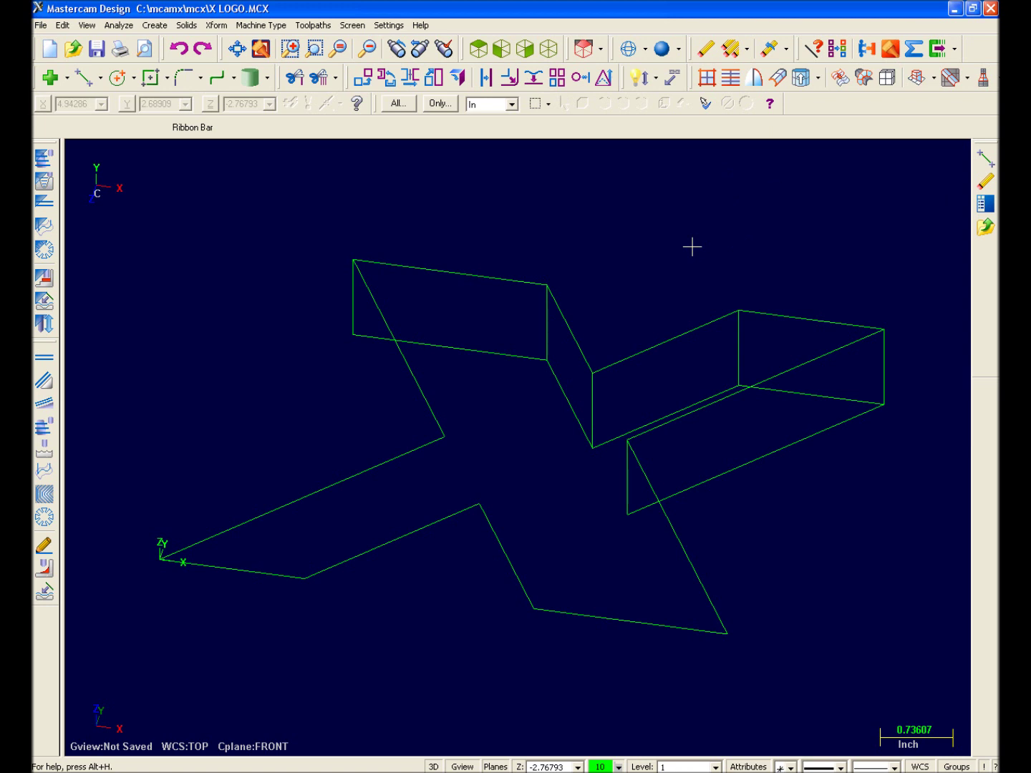
Step: Undo the added connecting and vertical lines
left_click(178, 49)
left_click(177, 48)
left_click(177, 49)
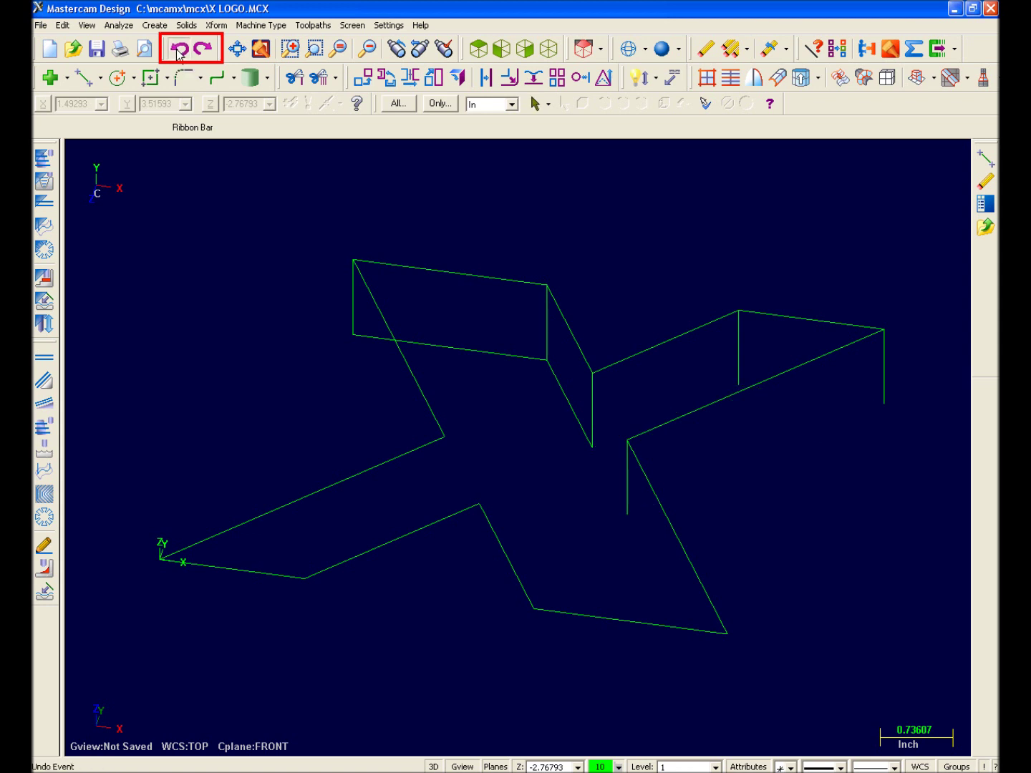
left_click(178, 49)
left_click(178, 50)
left_click(177, 50)
left_click(179, 50)
left_click(178, 50)
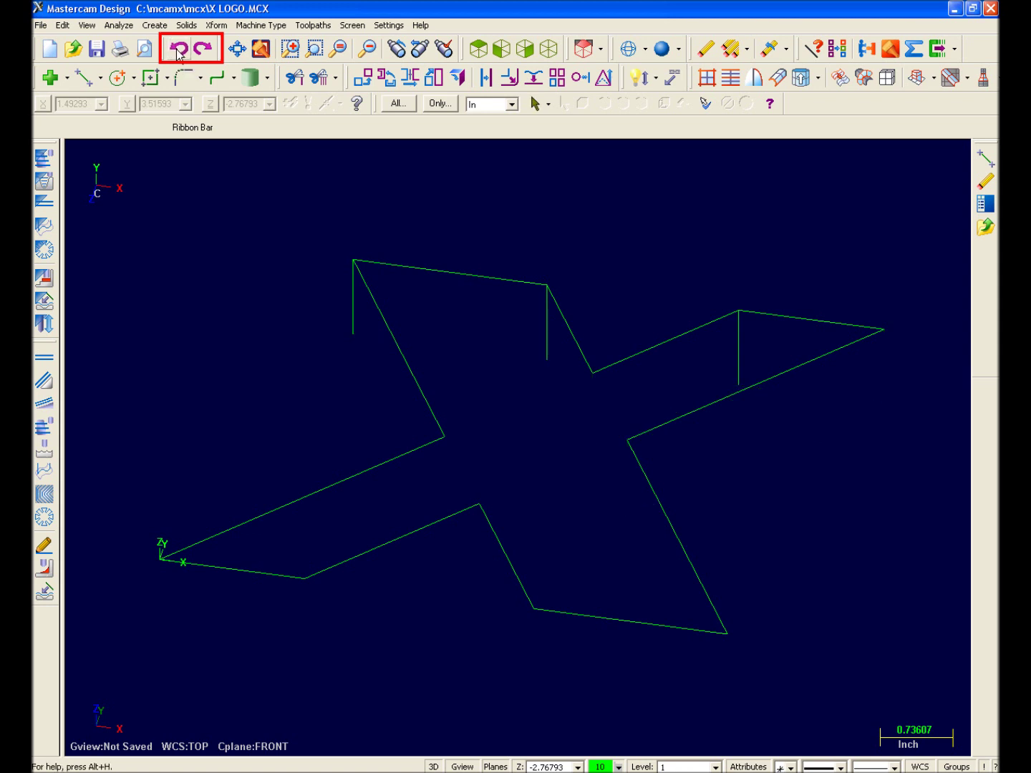
Step: Redo and undo the lines again, then zoom out and window-select the X outline
left_click(212, 50)
left_click(207, 51)
left_click(206, 52)
left_click(207, 51)
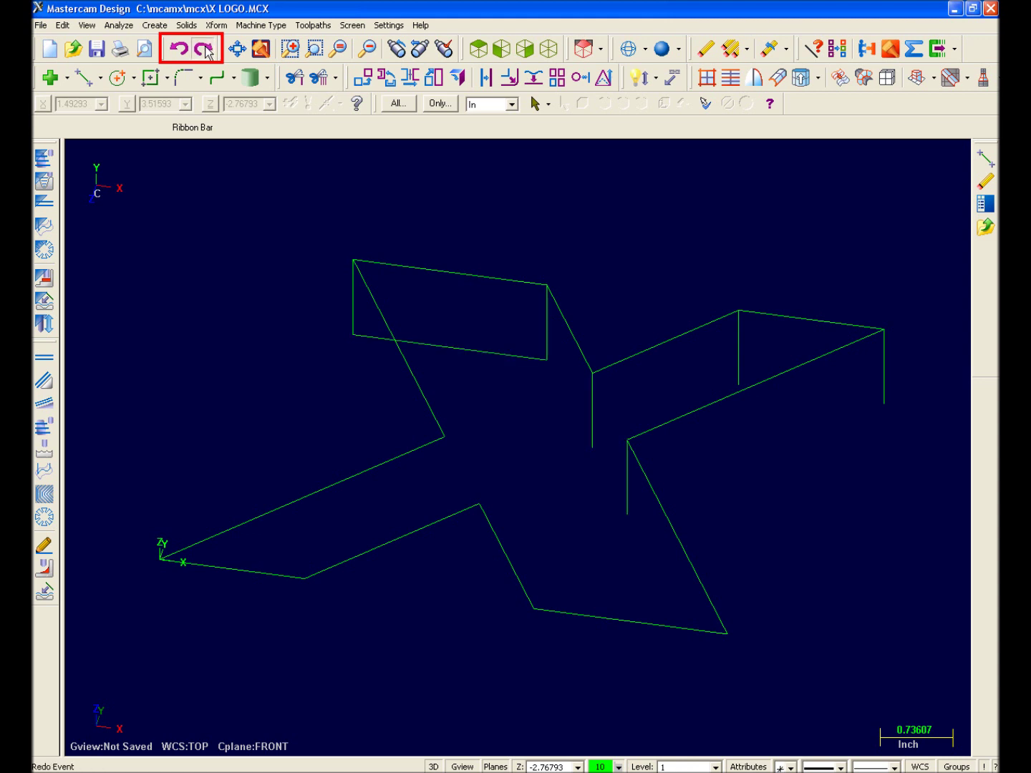
left_click(207, 51)
left_click(183, 51)
left_click(184, 51)
left_click(184, 51)
left_click(183, 51)
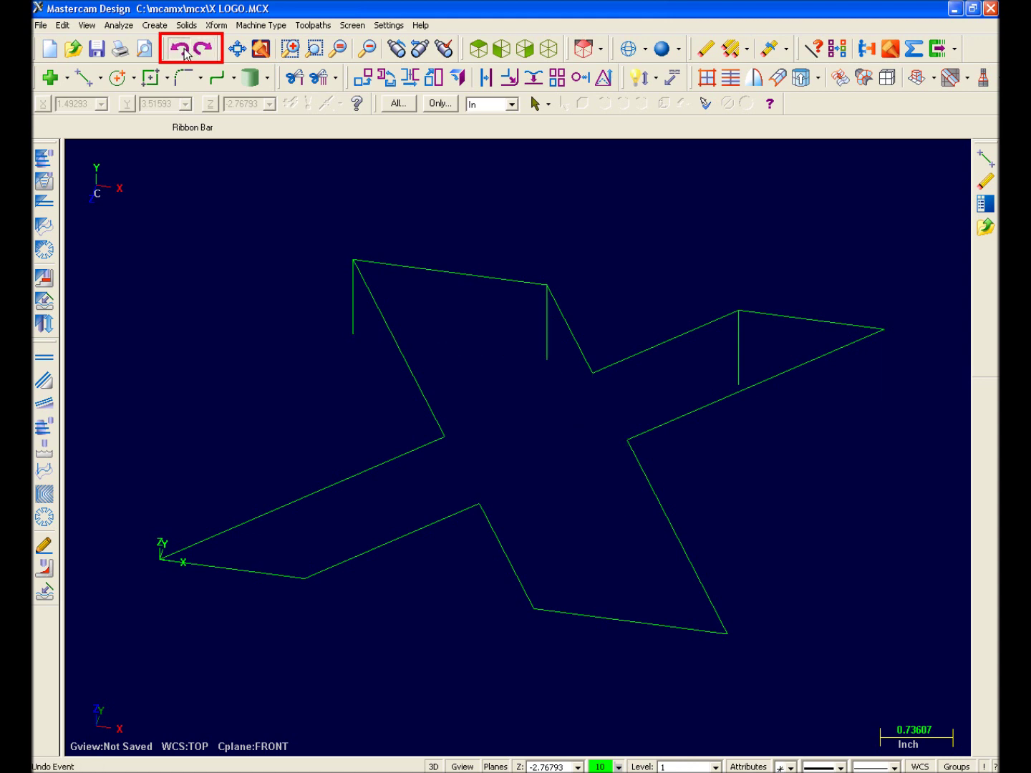
left_click(184, 54)
left_click(184, 55)
left_click(185, 56)
left_click(184, 54)
scroll(886, 414, "down", 2)
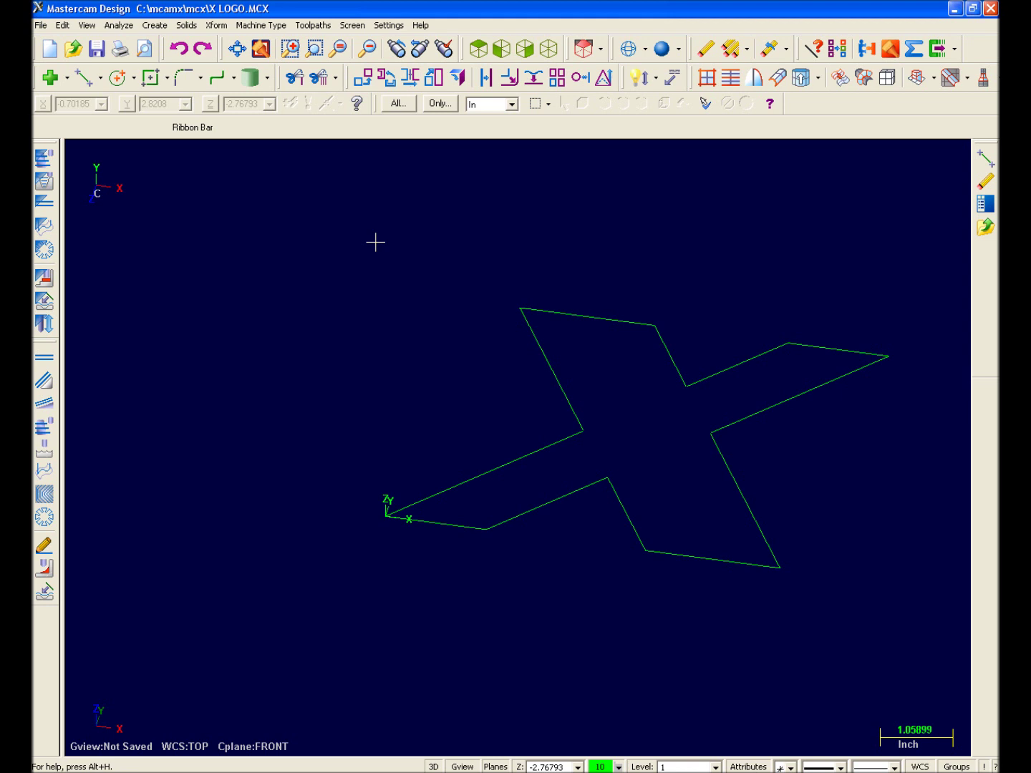
left_click_drag(375, 241, 927, 629)
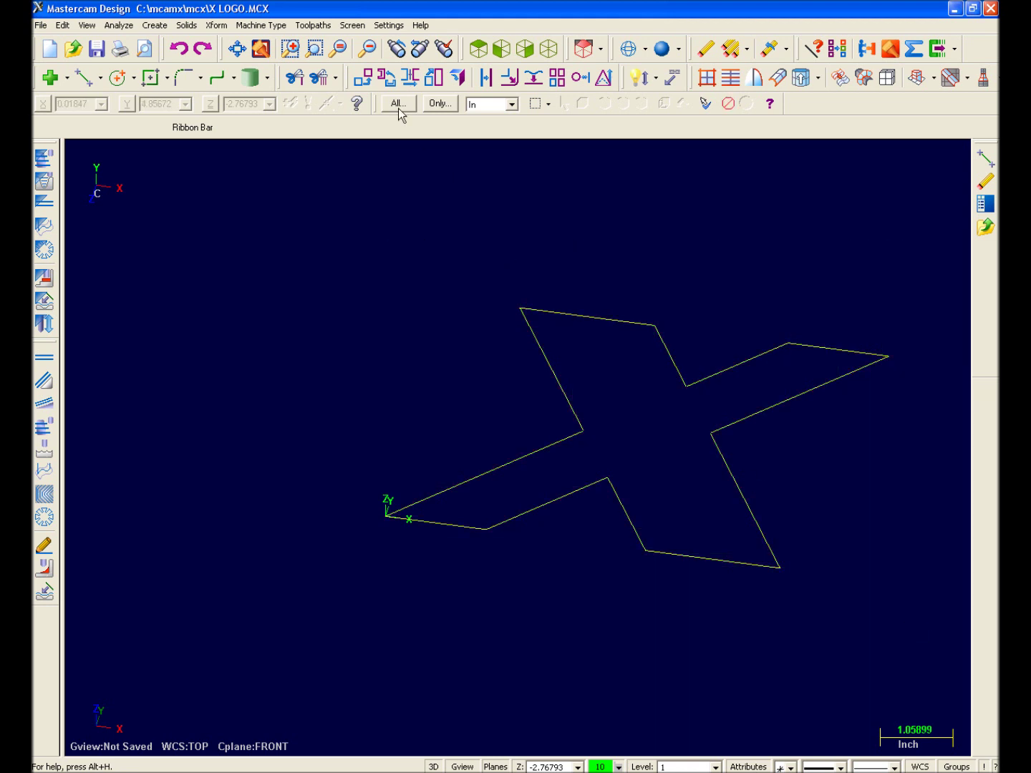
Step: Translate the X outline with Join and a Delta Z of -1.0
left_click(362, 79)
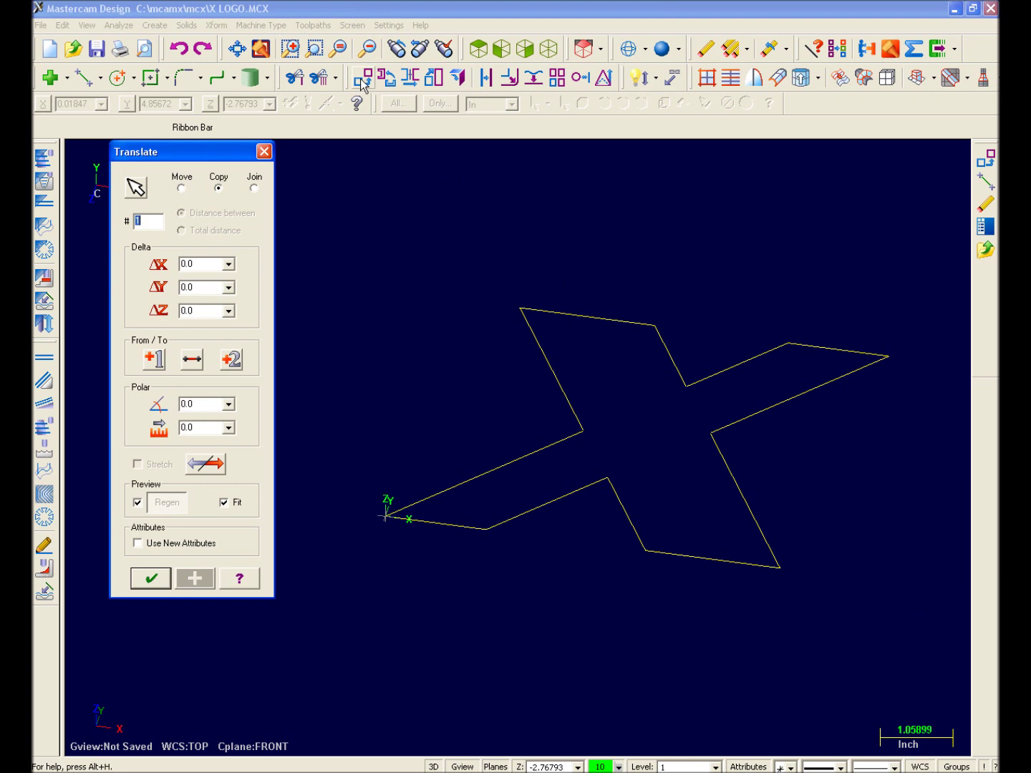
left_click(255, 187)
double_click(203, 309)
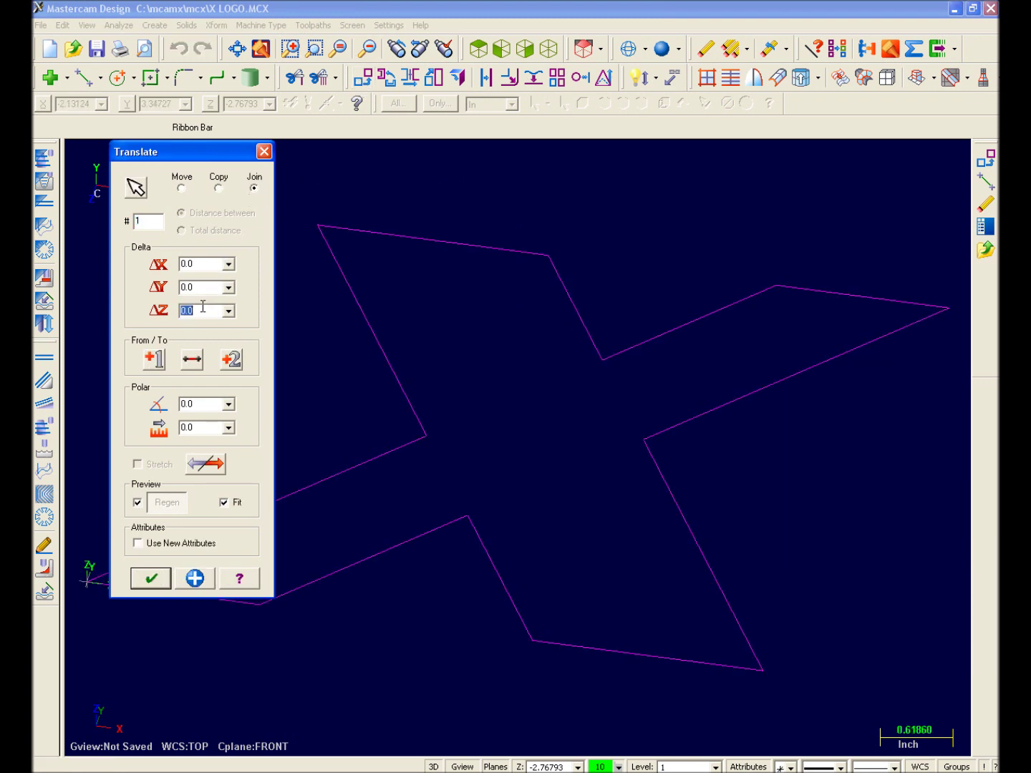
key("BackSpace")
type("-1")
key("Return")
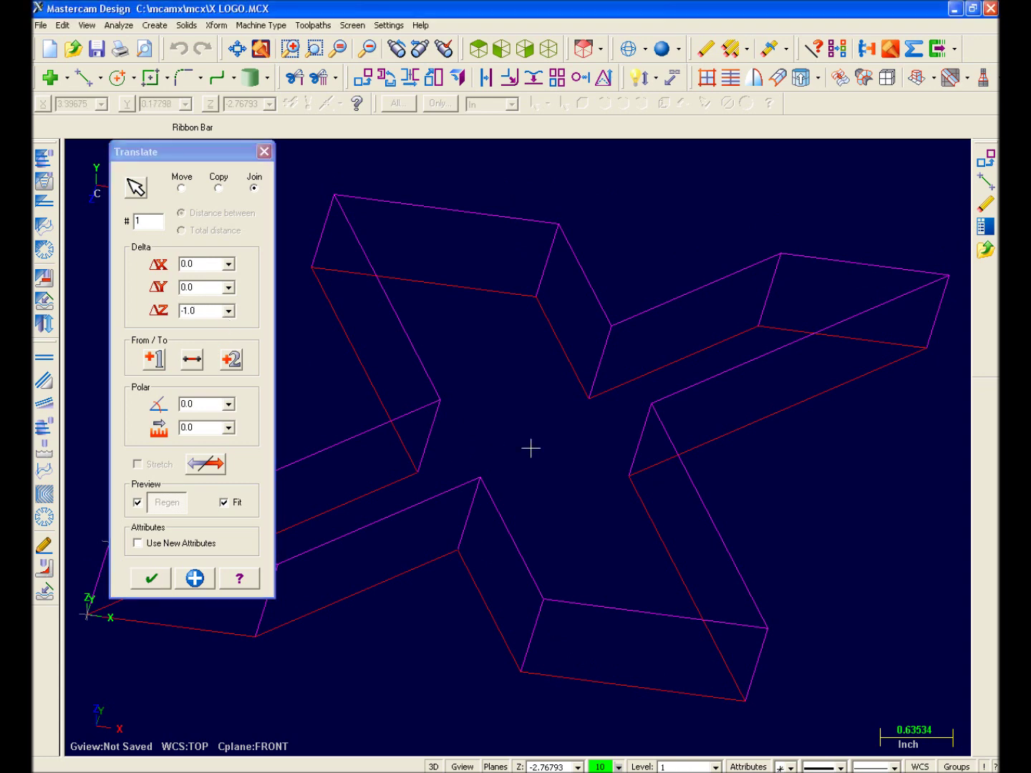
Step: Set Isometric view and Top construction plane, apply the translation, and clear colours
middle_click_drag(531, 446, 544, 413)
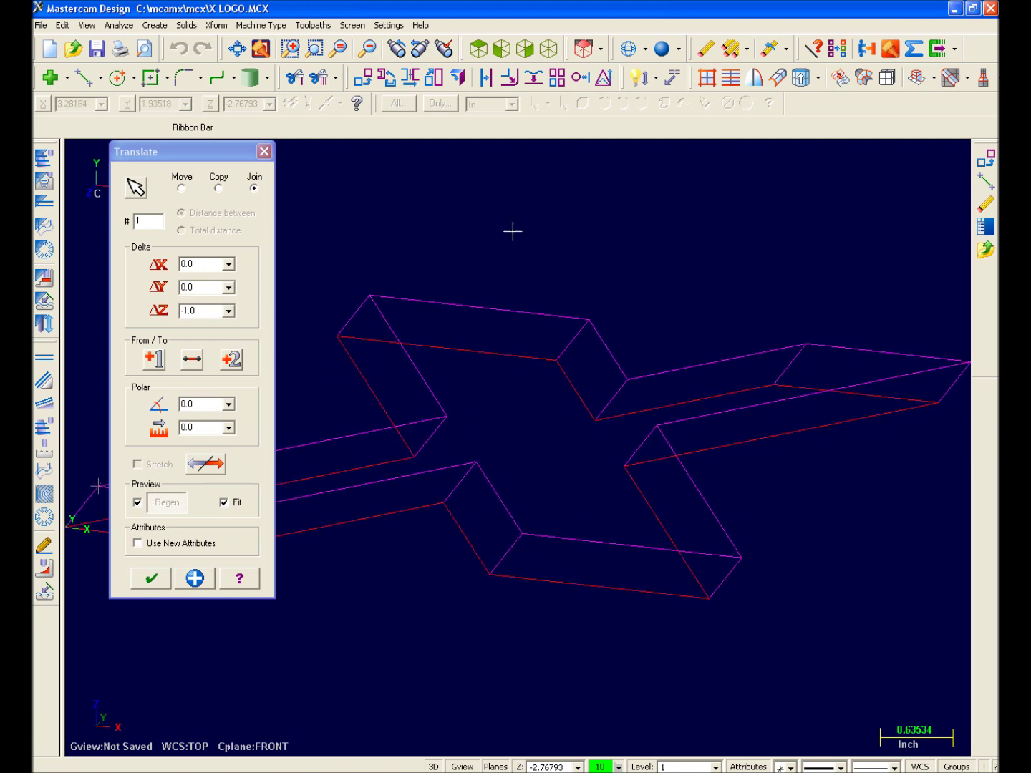
left_click(547, 50)
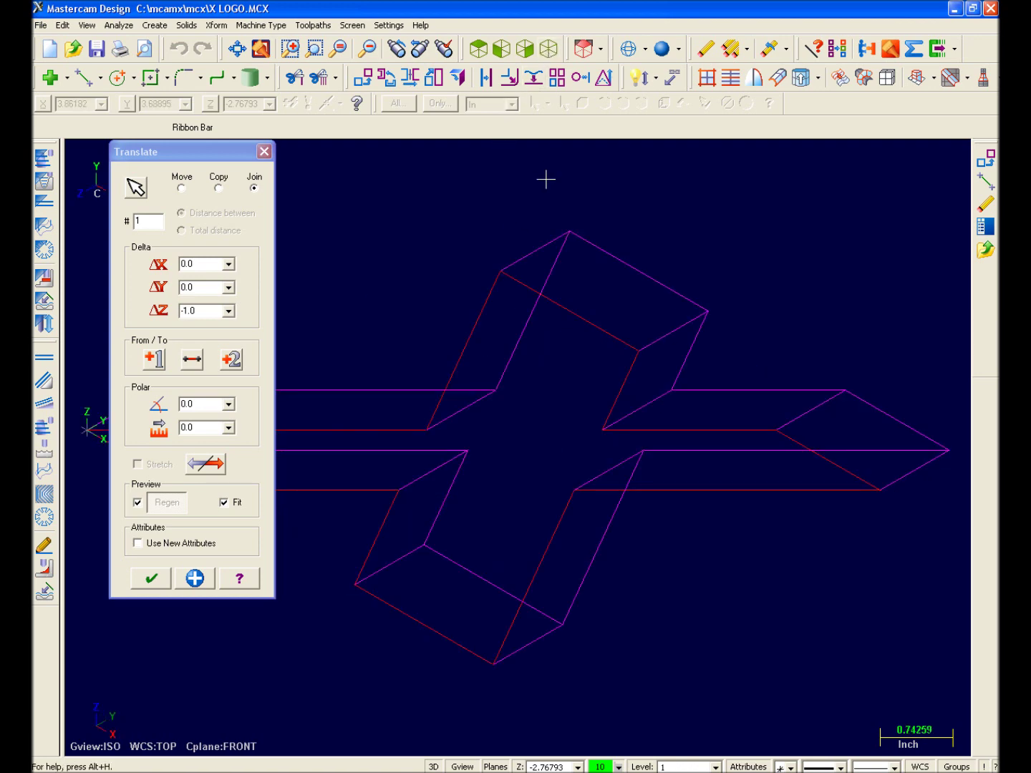
left_click(601, 47)
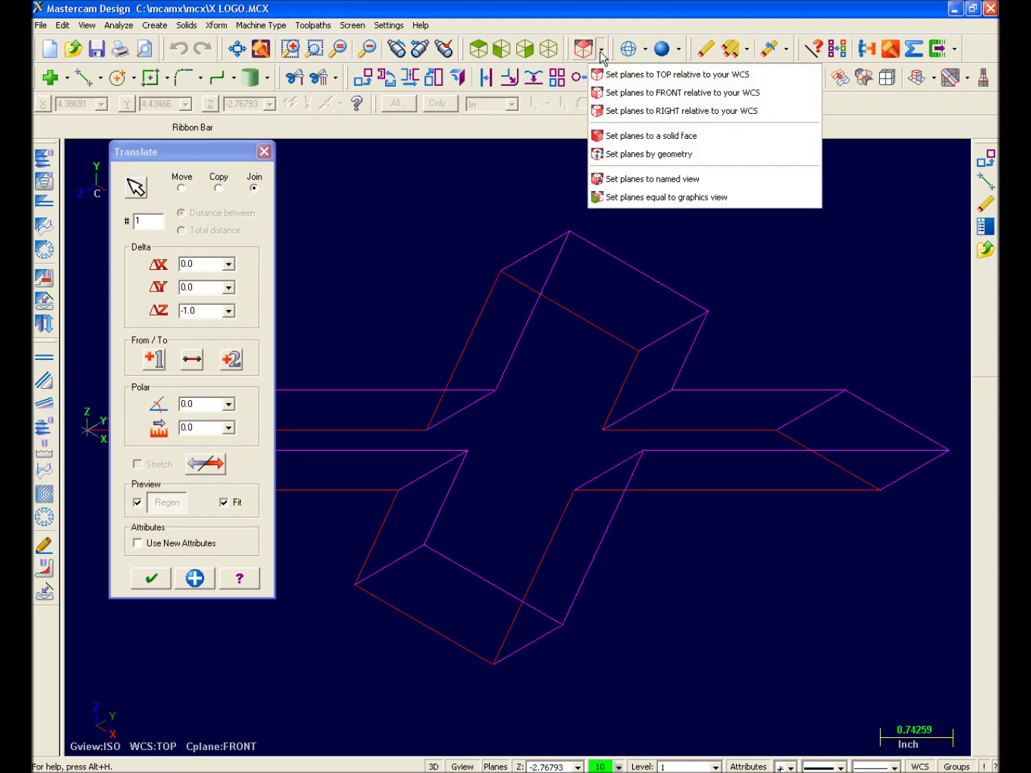
left_click(672, 75)
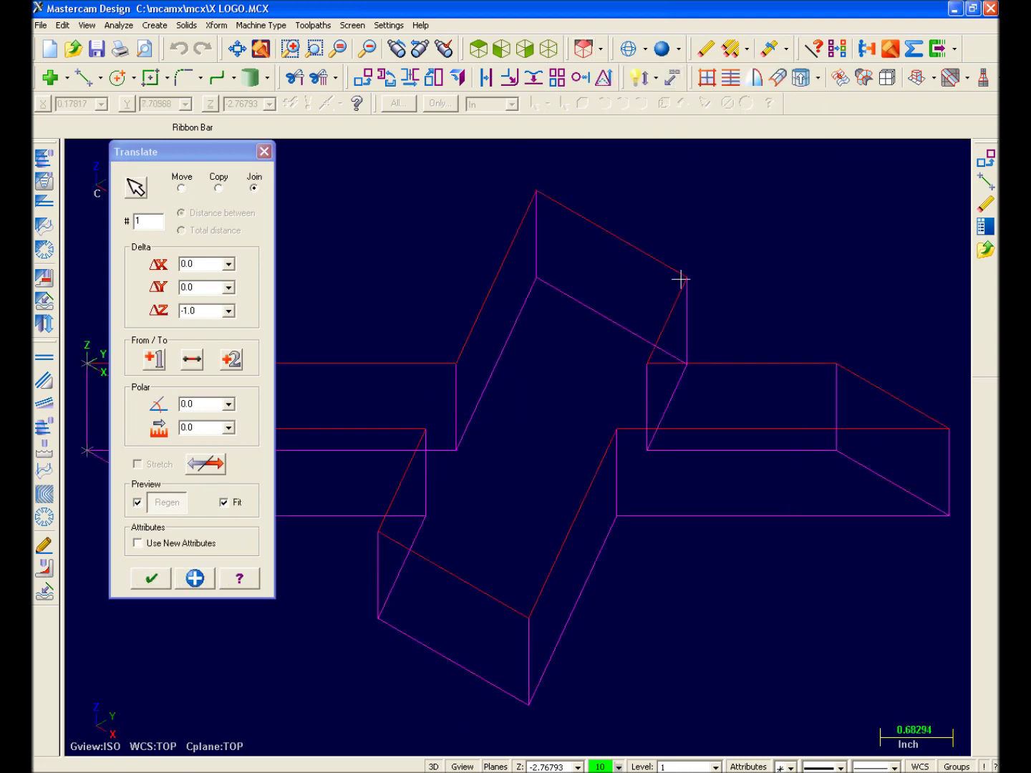
middle_click_drag(681, 267, 545, 215)
left_click(549, 48)
left_click(139, 584)
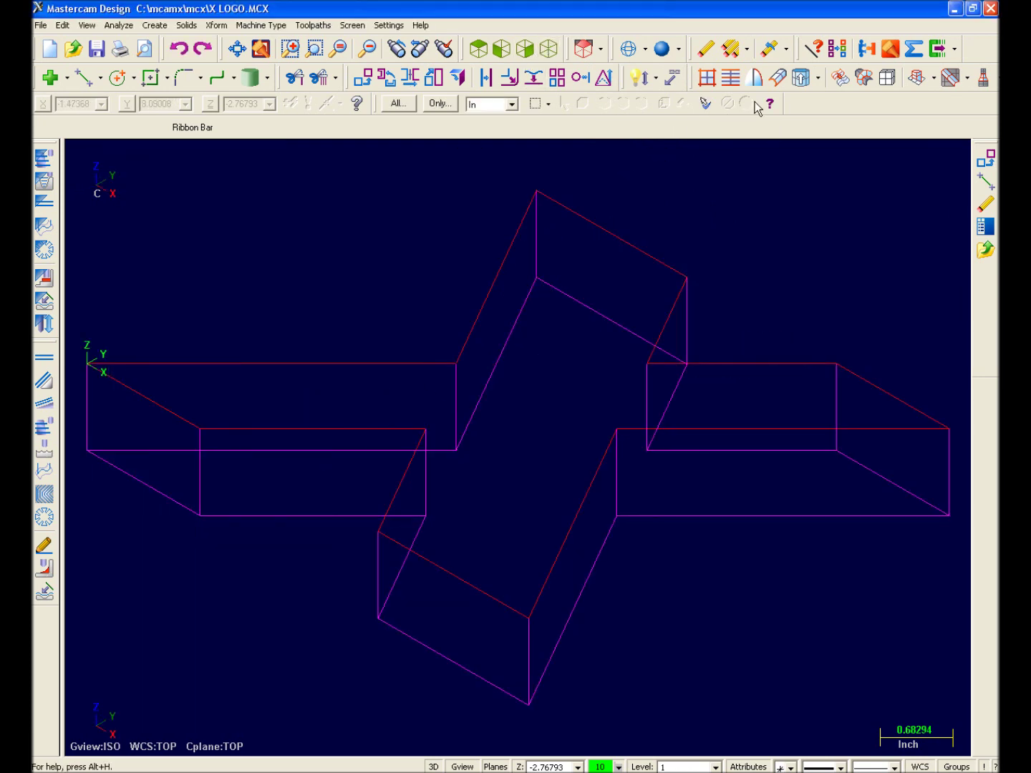
left_click(837, 48)
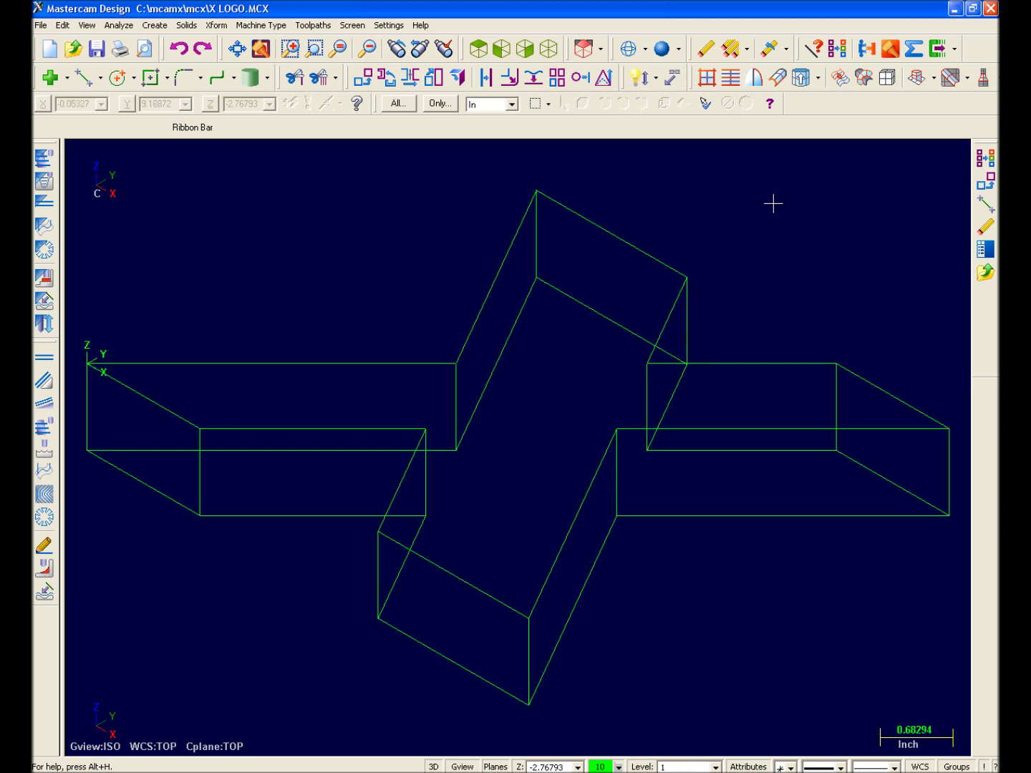
Step: Place two 1.0-diameter circles on the block's top corner and the vertex below it
left_click(134, 78)
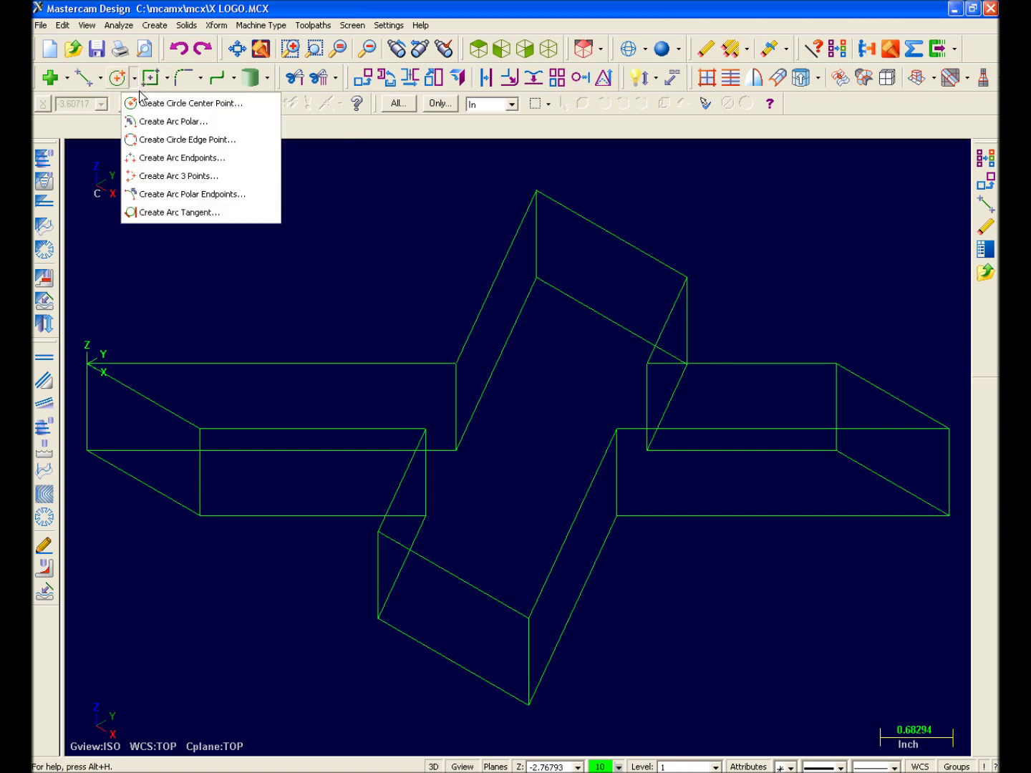
left_click(143, 103)
left_click(399, 127)
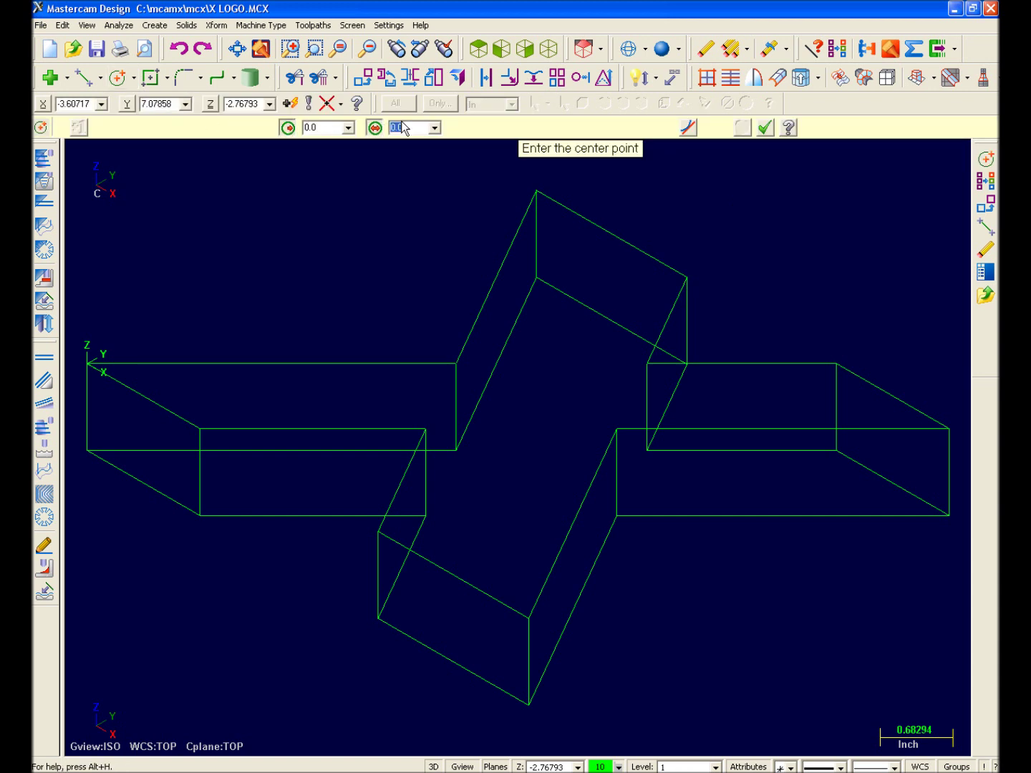
type("1")
key("Return")
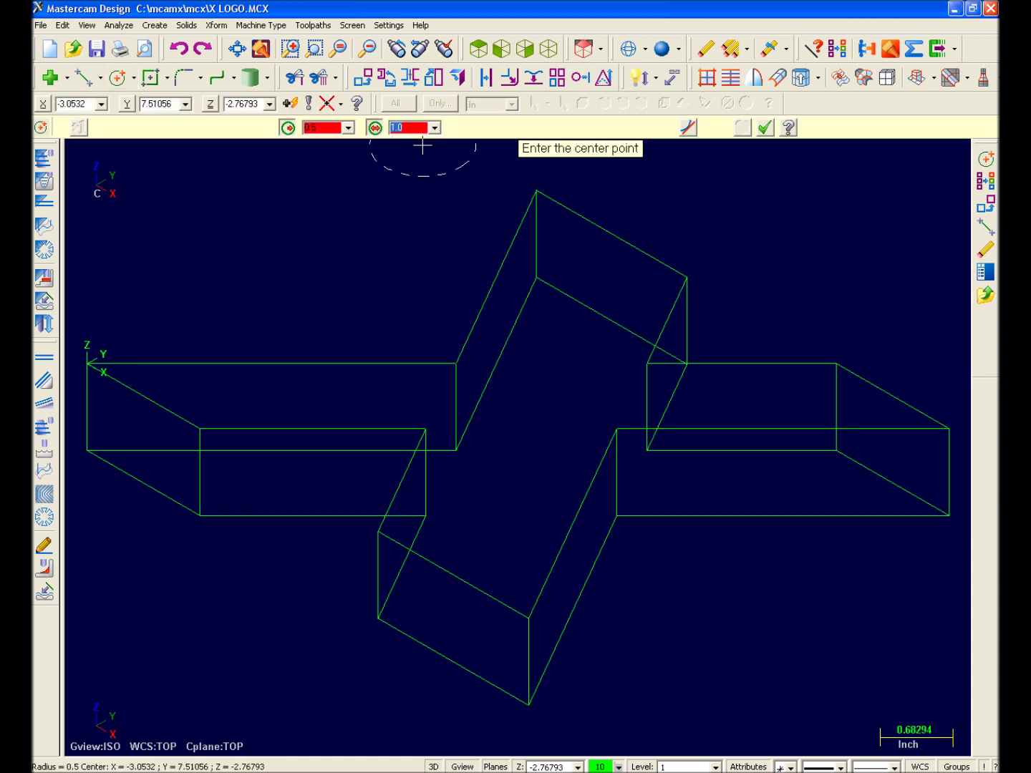
left_click(537, 190)
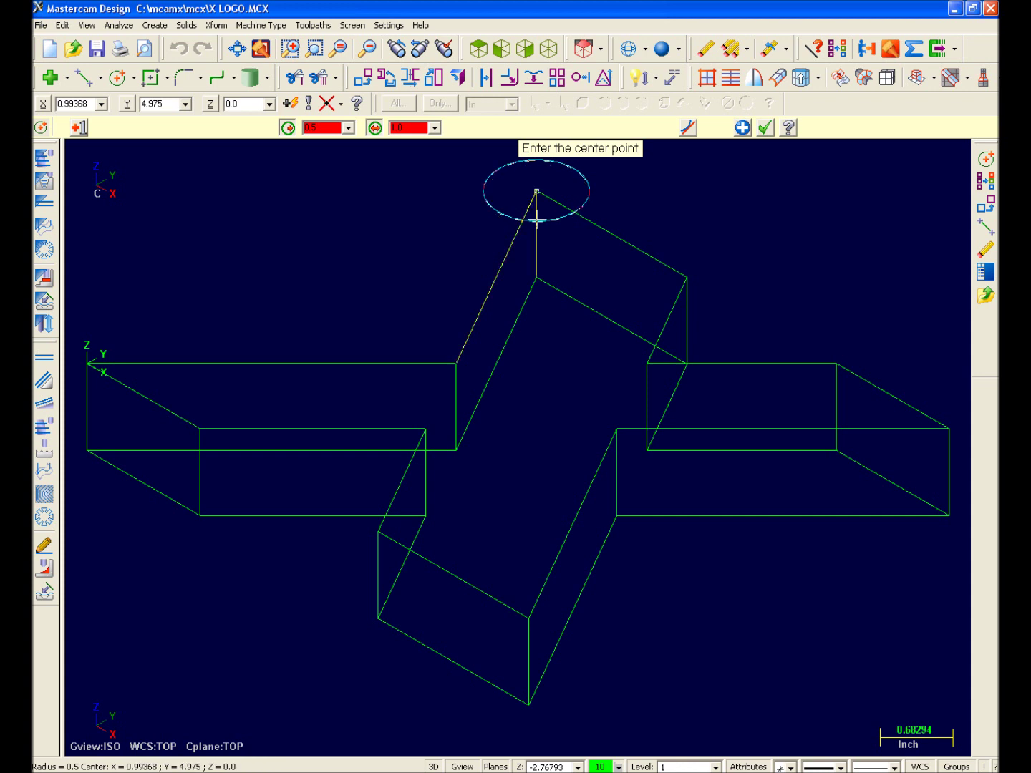
left_click(536, 277)
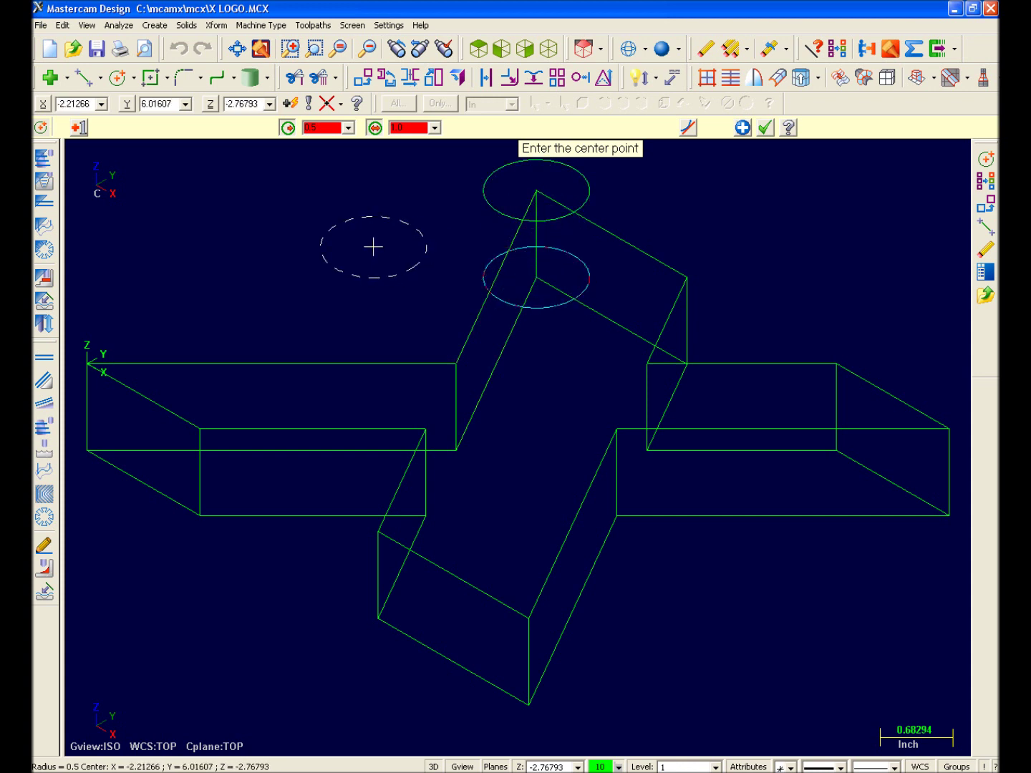
key("Return")
Step: On the FRONT plane, place 1-inch circles at the lower-left and upper-right block corners
left_click(600, 48)
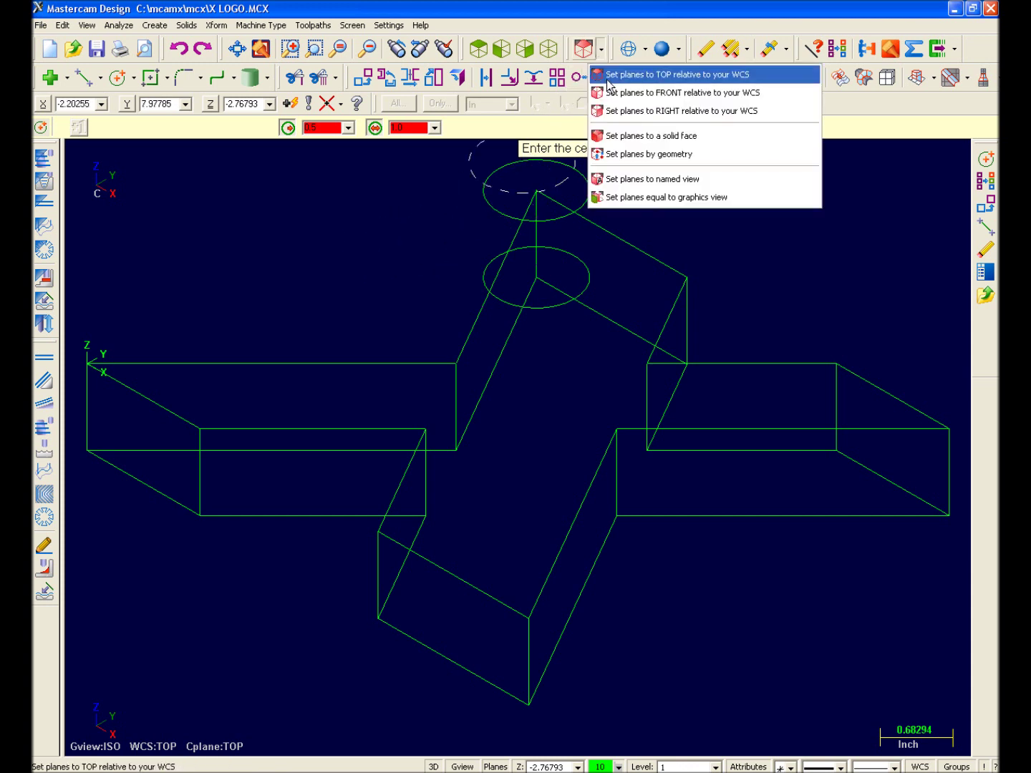
left_click(610, 93)
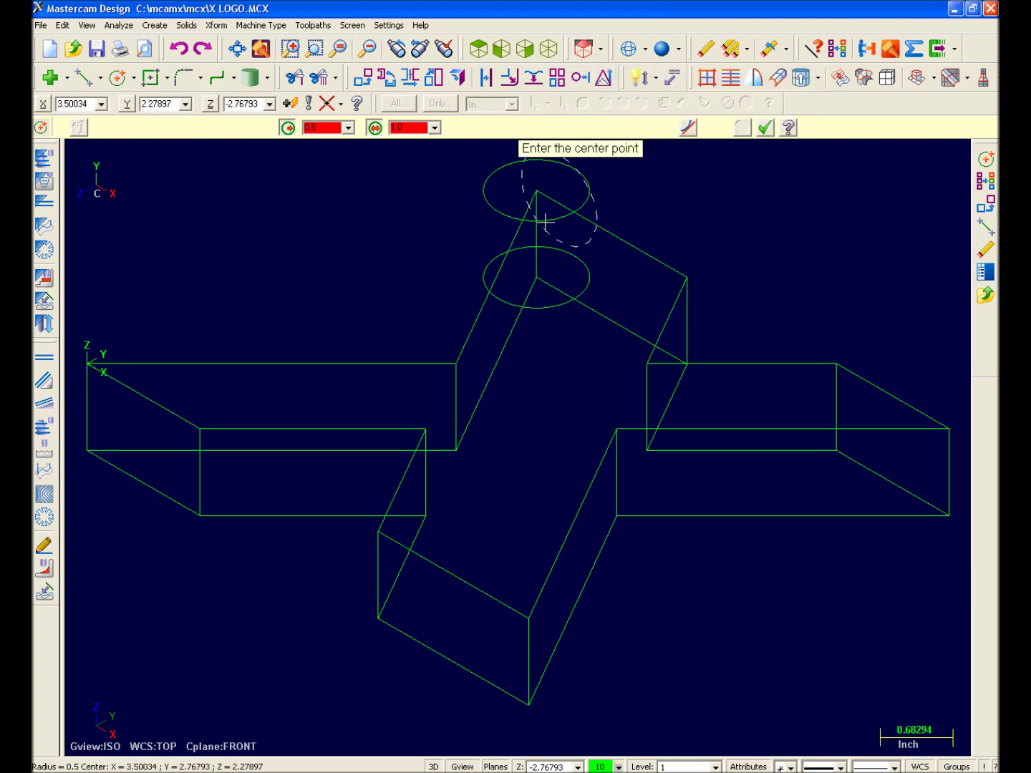
left_click(378, 532)
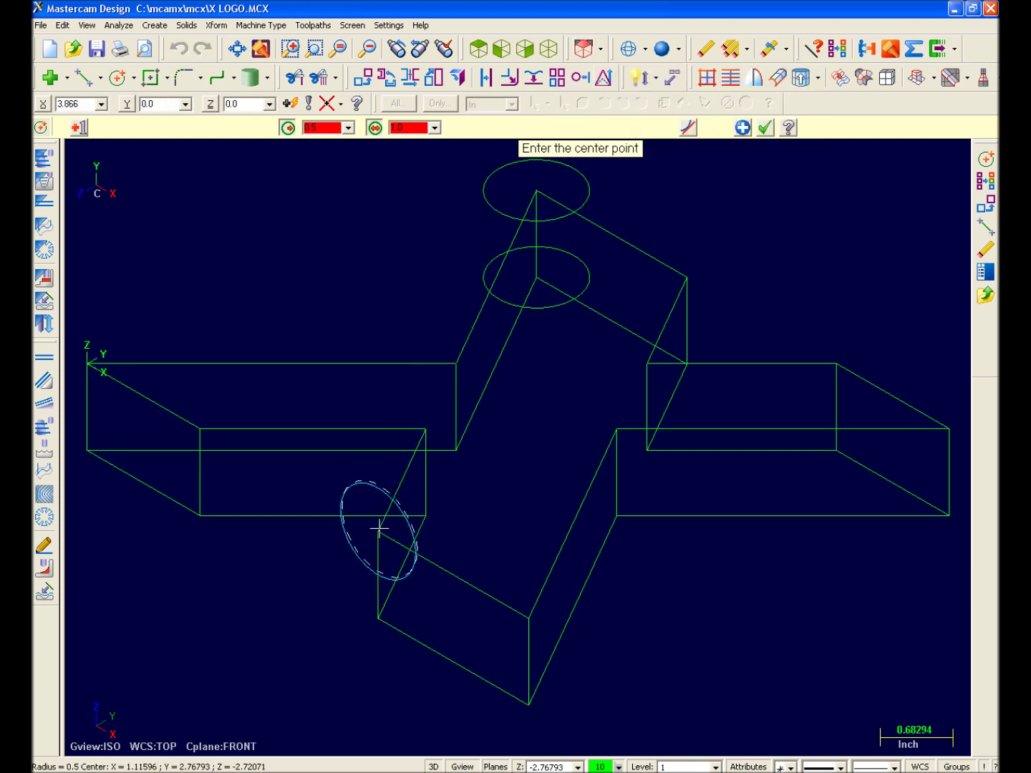
left_click(686, 280)
Step: On the RIGHT plane, place two more 1-inch circles at the block corners and finish
left_click(600, 48)
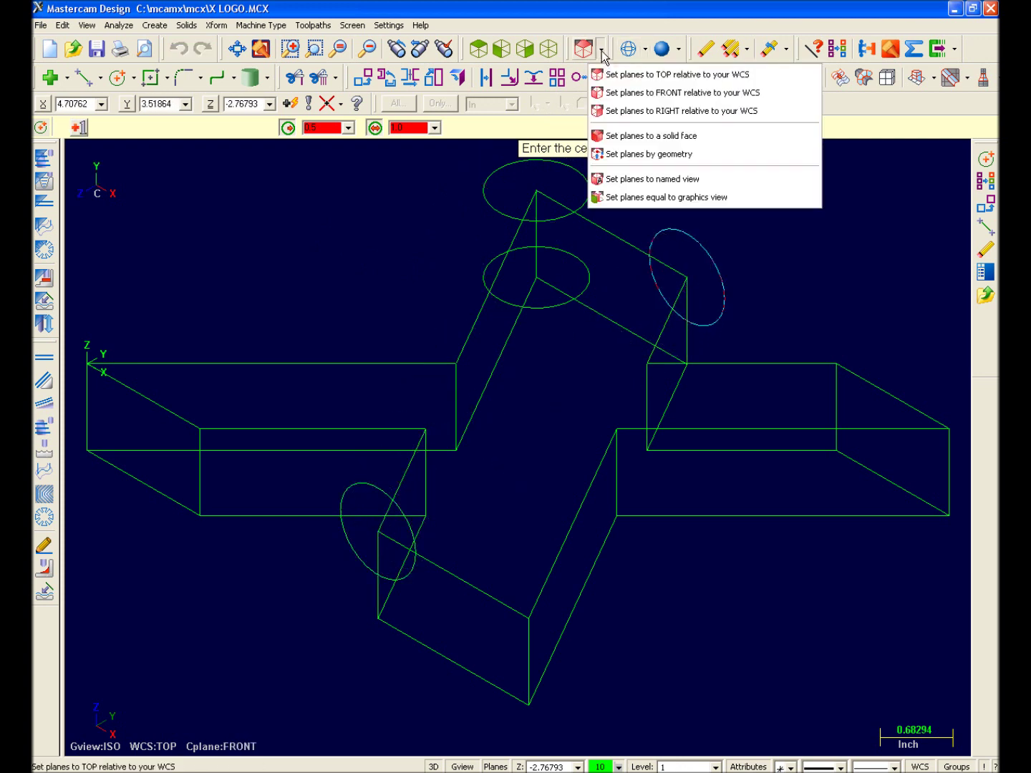
left_click(639, 111)
left_click(616, 429)
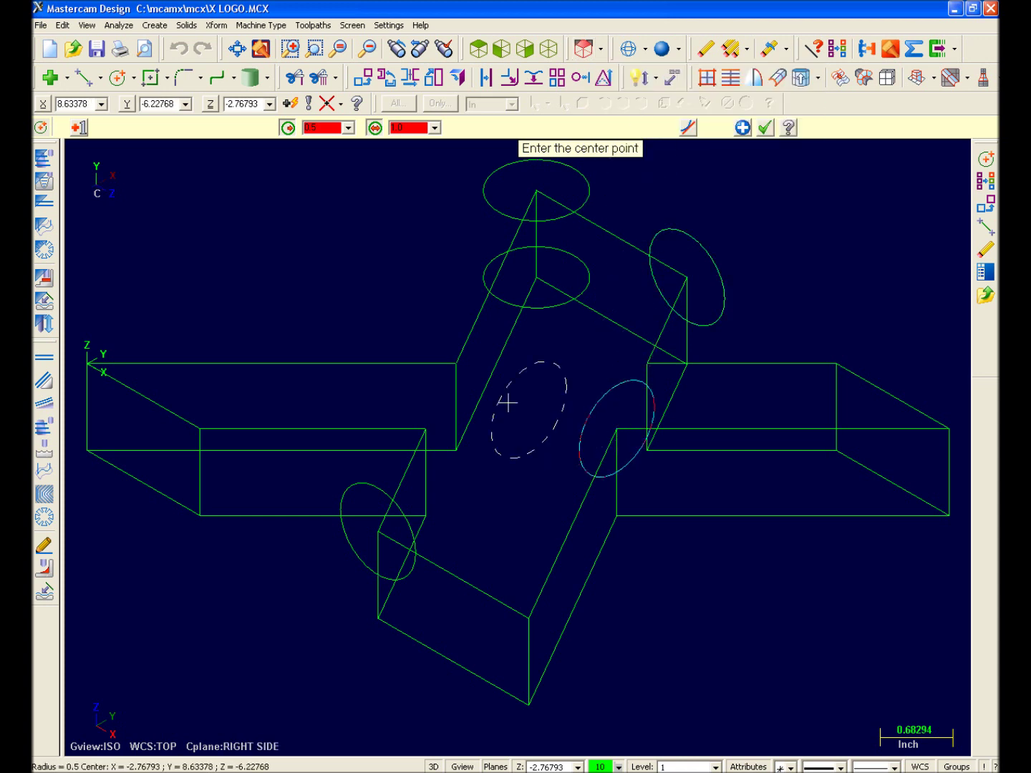
left_click(456, 363)
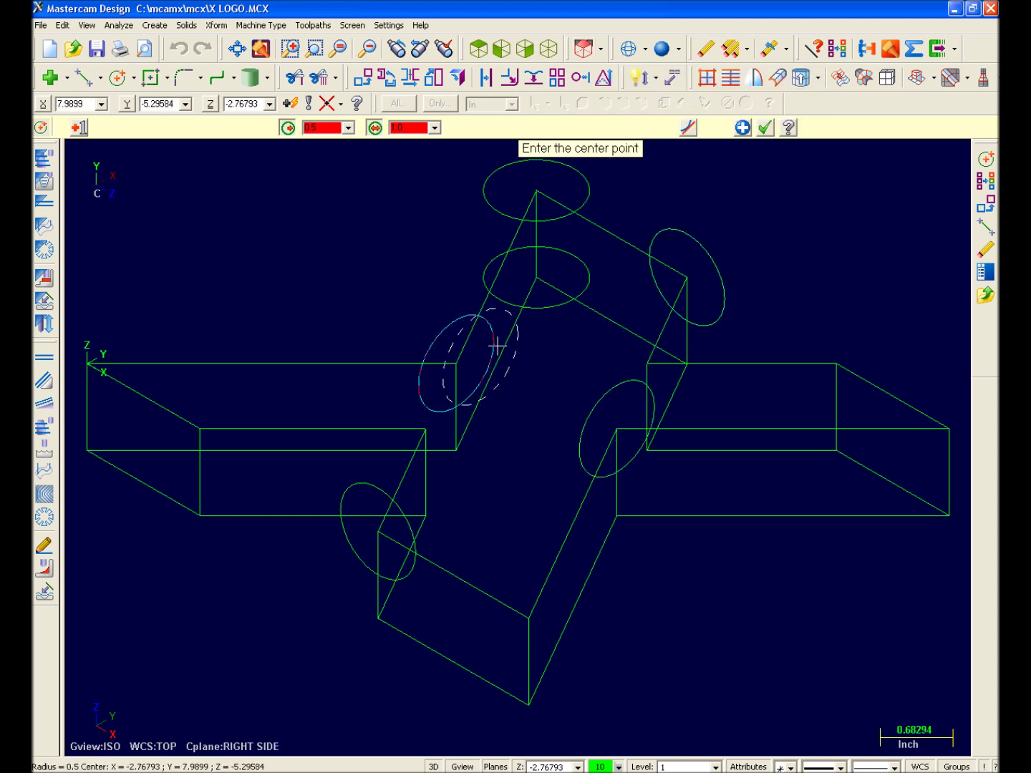
left_click(764, 128)
Step: Rotate the wireframe, reset to Isometric view, and undo the last two added circles
middle_click_drag(731, 255, 763, 265)
left_click(549, 49)
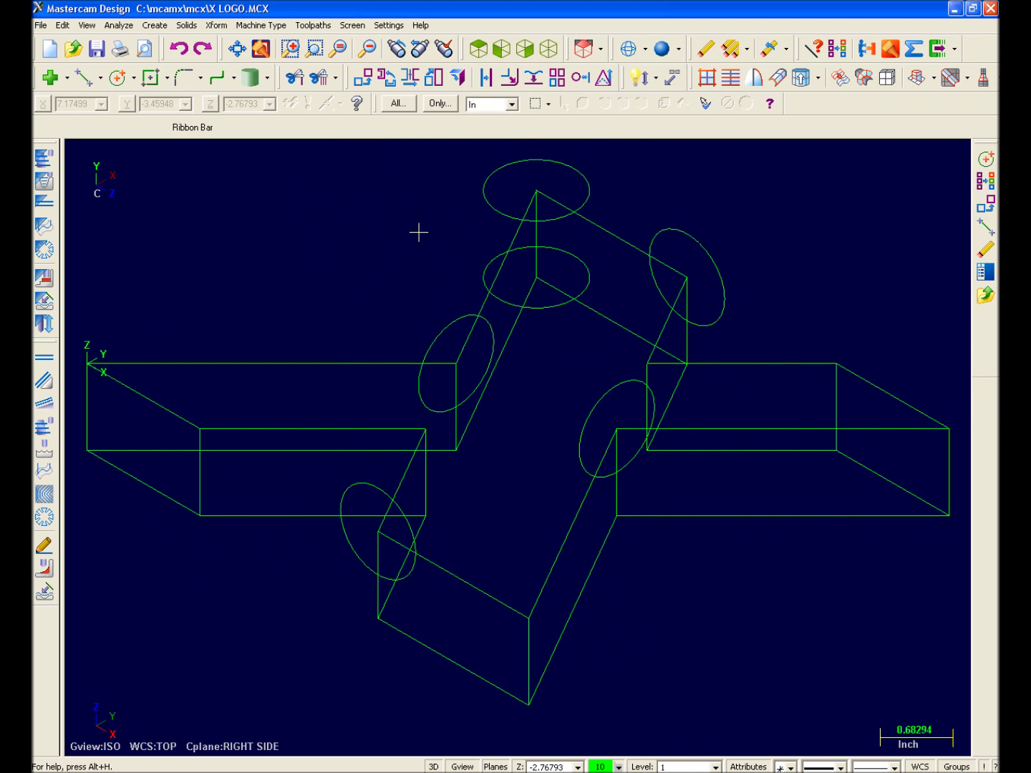
left_click(179, 48)
left_click(178, 48)
left_click(179, 49)
Step: Undo the remaining added circles and dock the 2D Toolpaths toolbar on the right edge
left_click(176, 49)
left_click(177, 49)
left_click(177, 48)
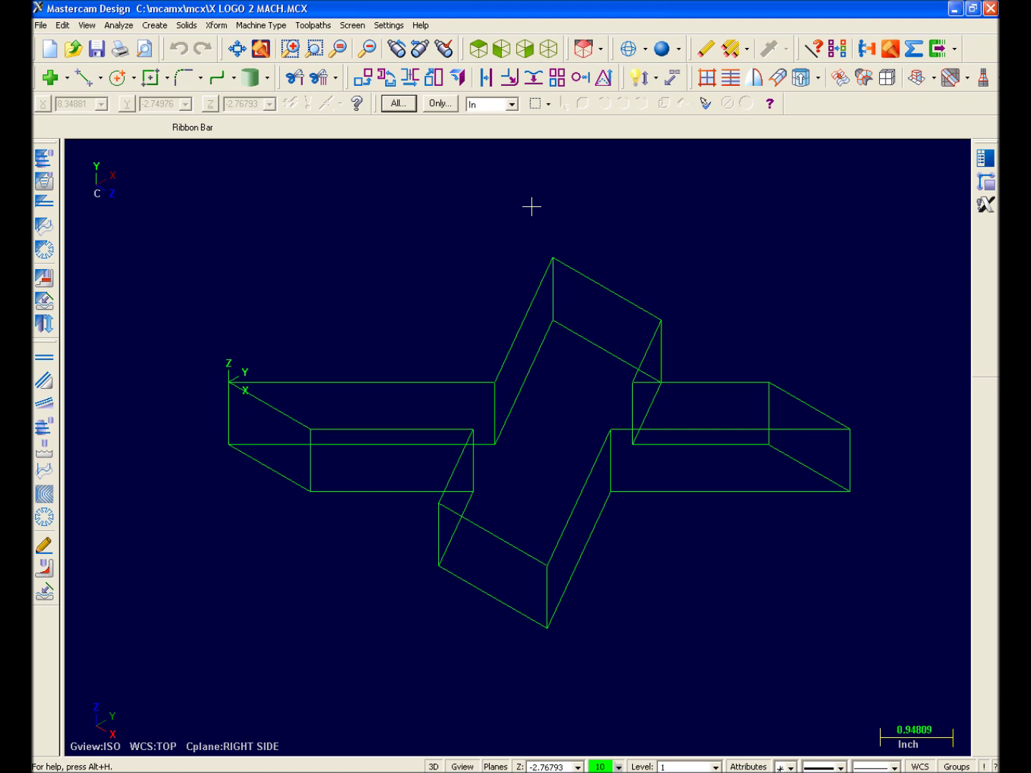
right_click(828, 107)
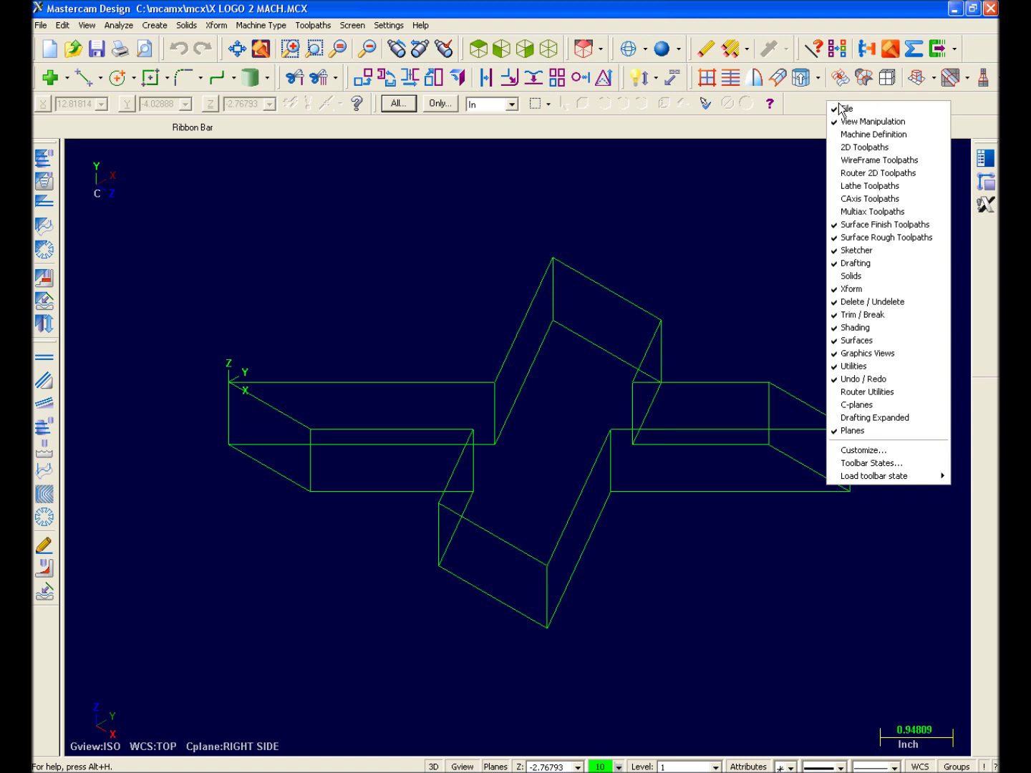
left_click(864, 146)
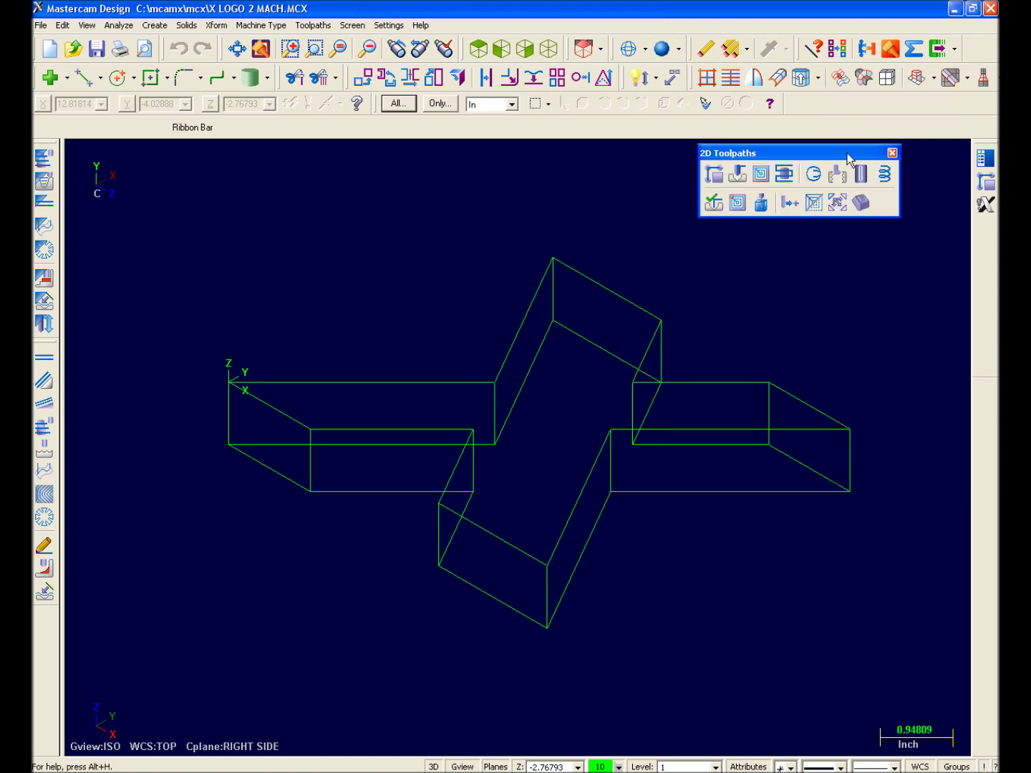
left_click_drag(756, 168, 975, 369)
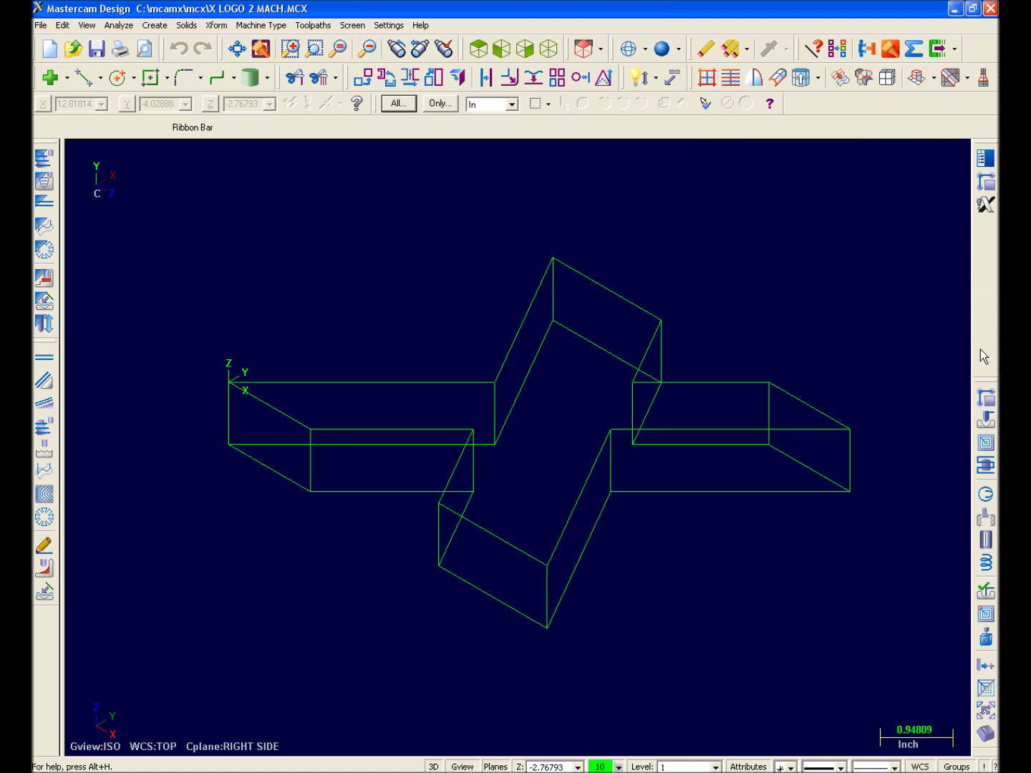
left_click(602, 49)
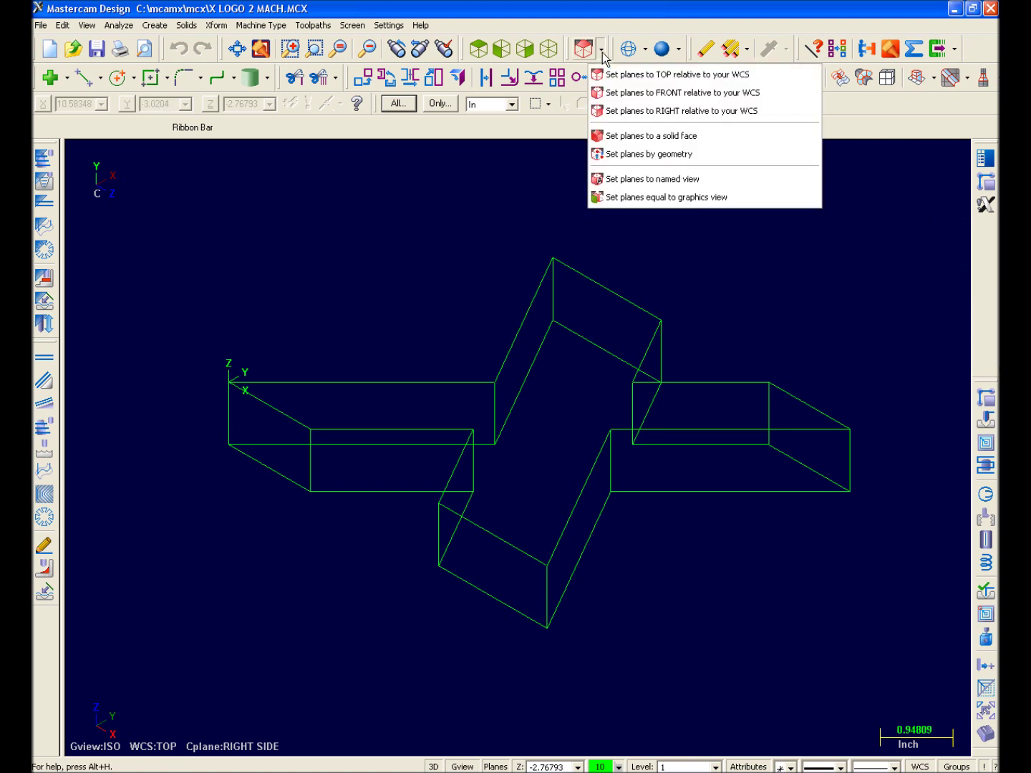
Step: Set the construction plane to TOP, try a contour toolpath, and dismiss the Design-edition error
left_click(620, 75)
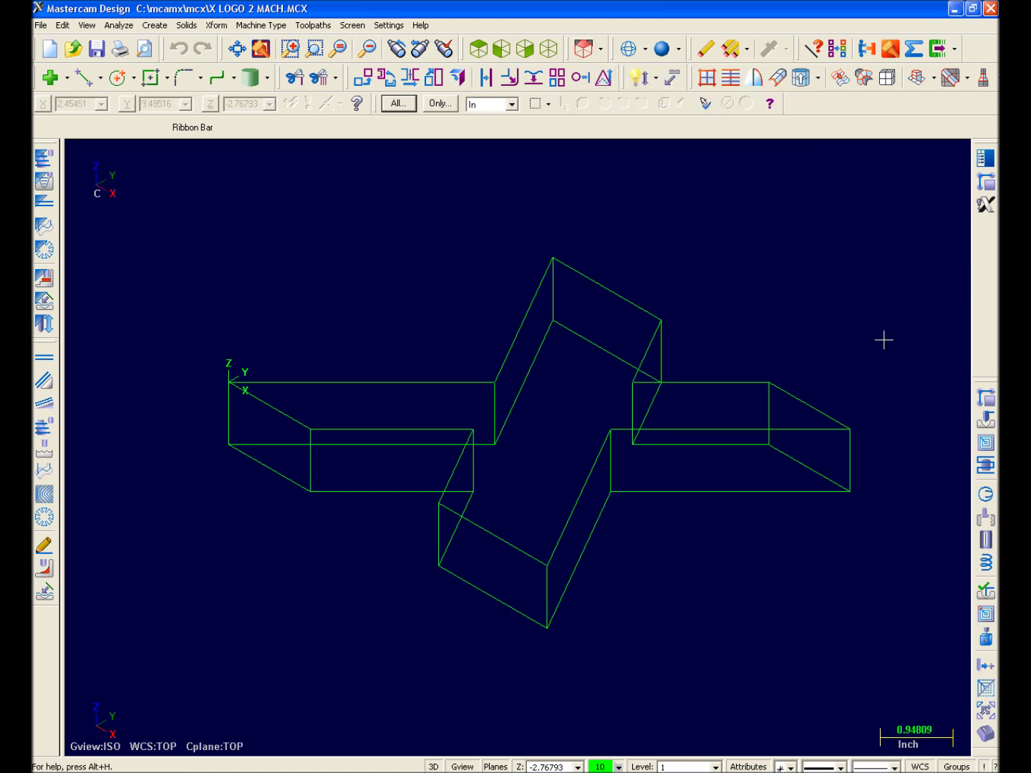
left_click(984, 401)
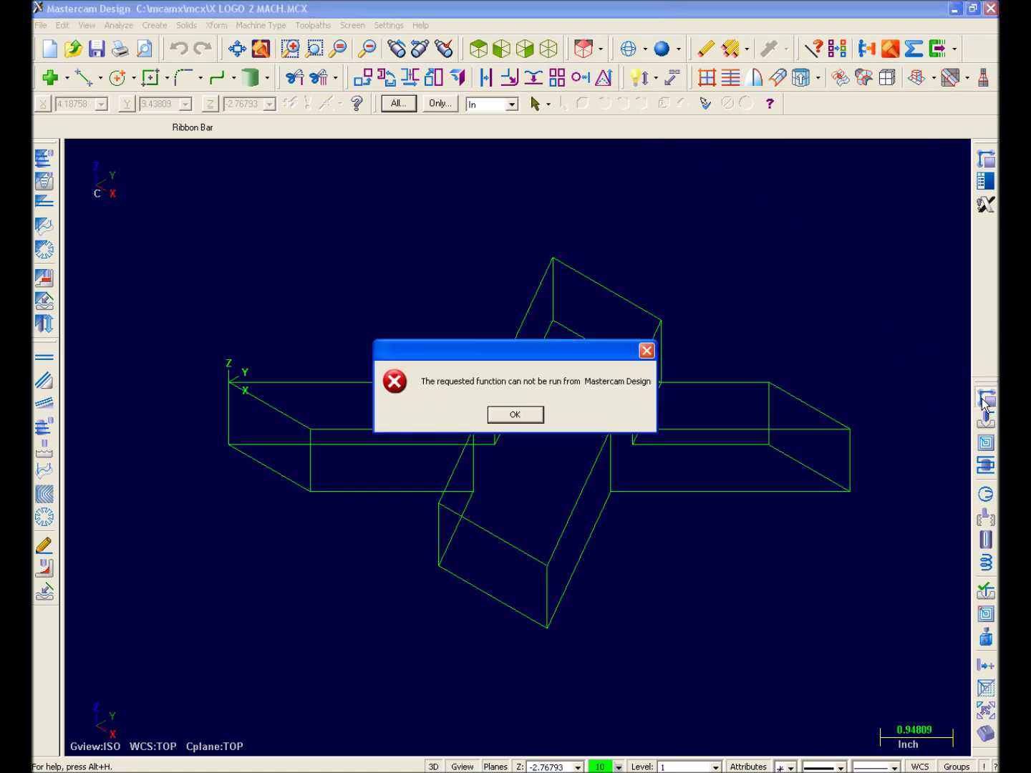
left_click(515, 415)
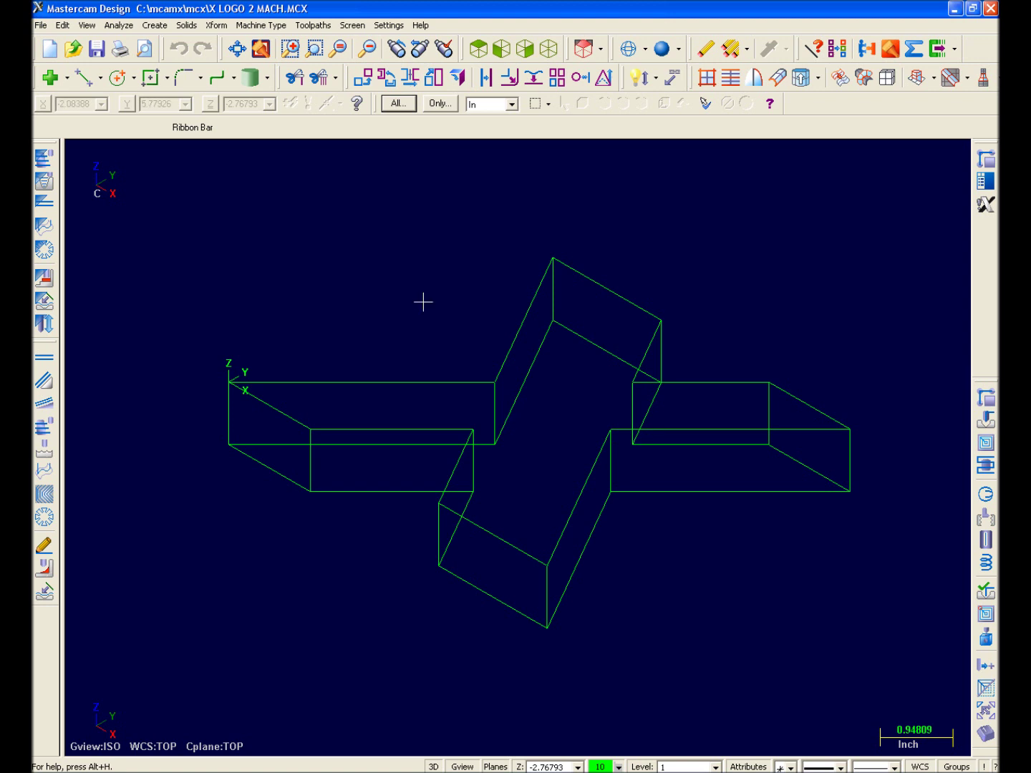
Step: Switch to the default Mill machine, start a contour toolpath, and open the chaining help
left_click(263, 32)
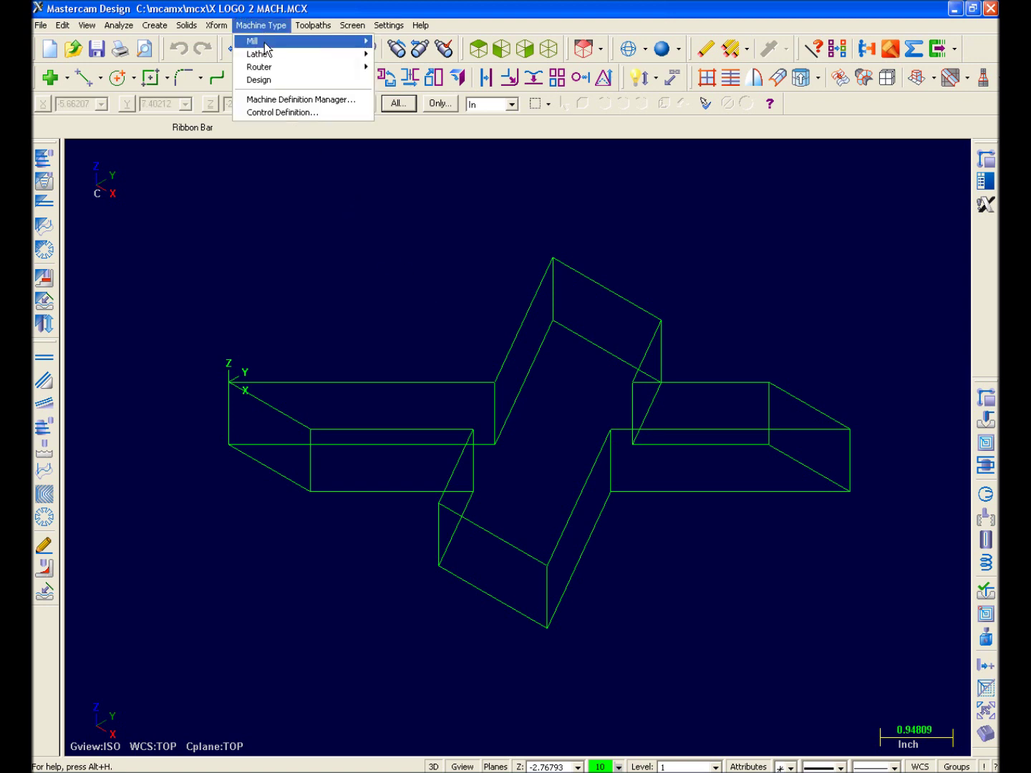
mouse_move(266, 43)
left_click(398, 41)
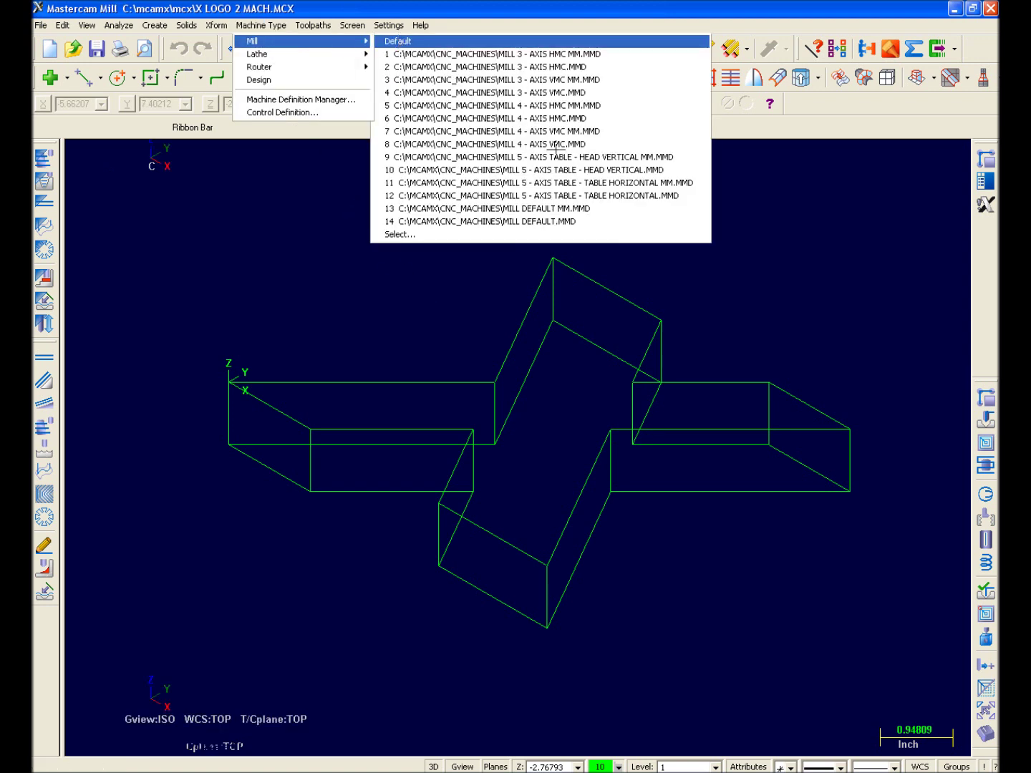
left_click(989, 406)
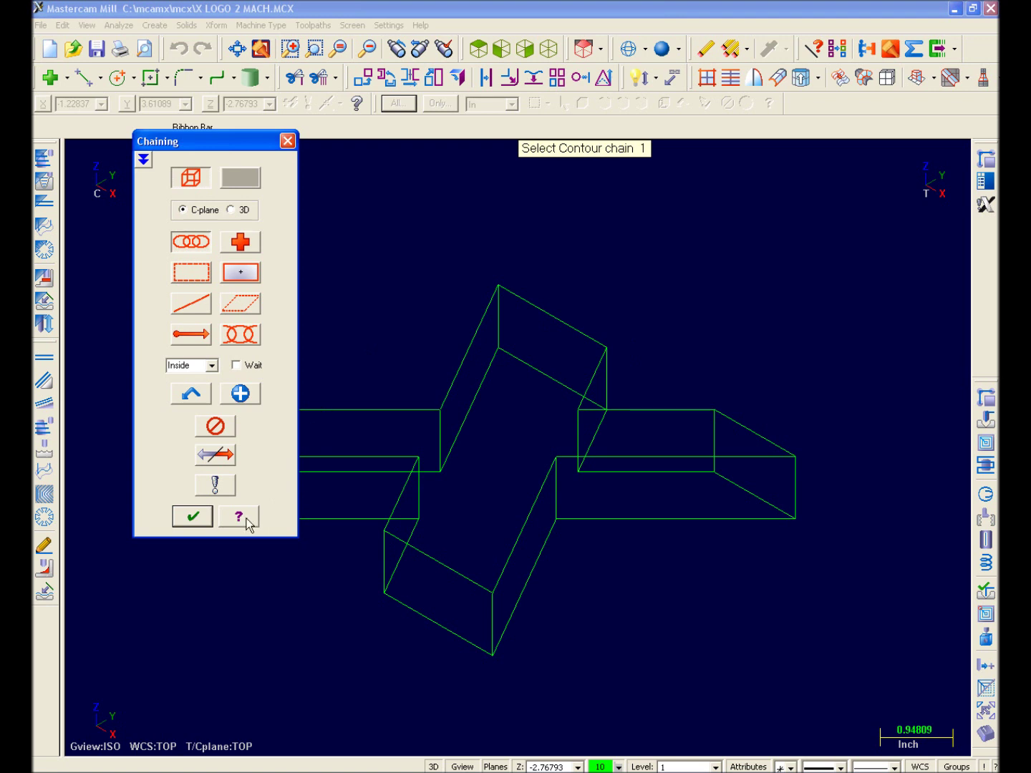
left_click(240, 516)
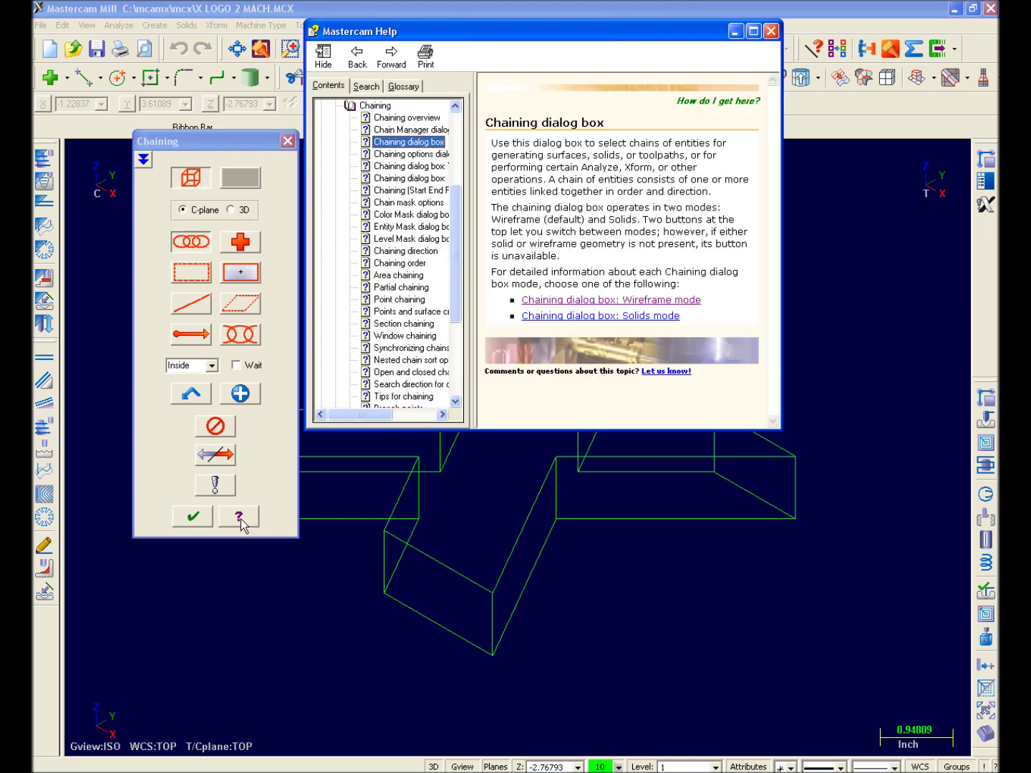
Step: Read the C Plane entry under Chaining Wireframe mode field definitions, then close Help
left_click_drag(607, 432, 602, 587)
left_click(693, 301)
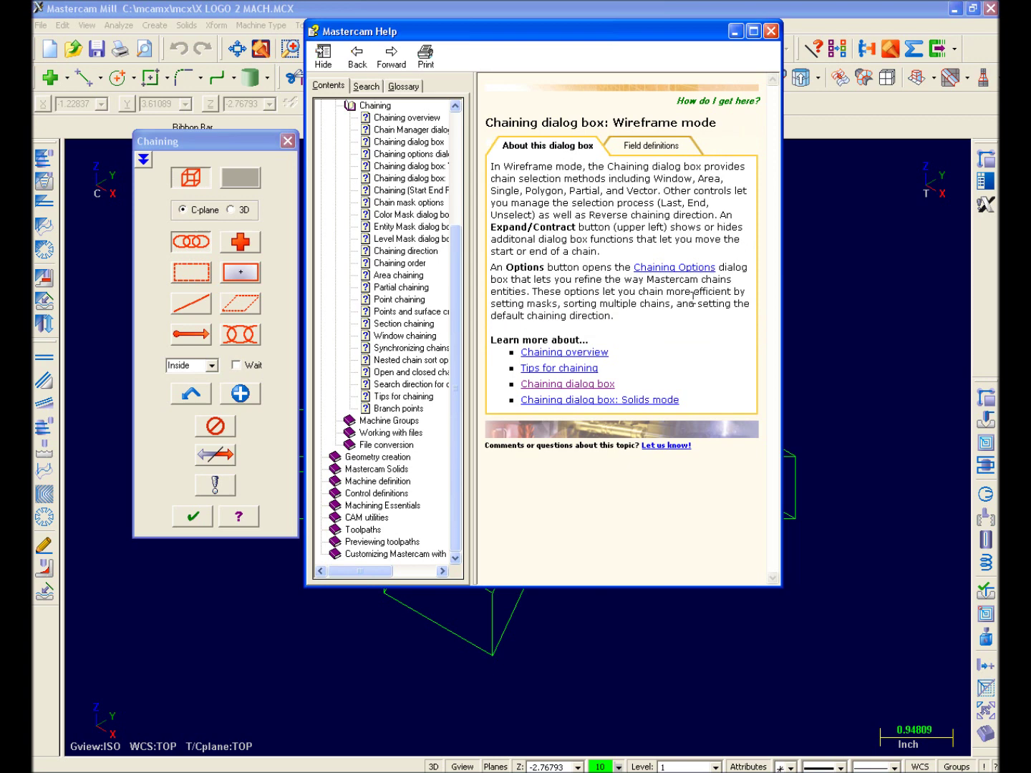
left_click(659, 147)
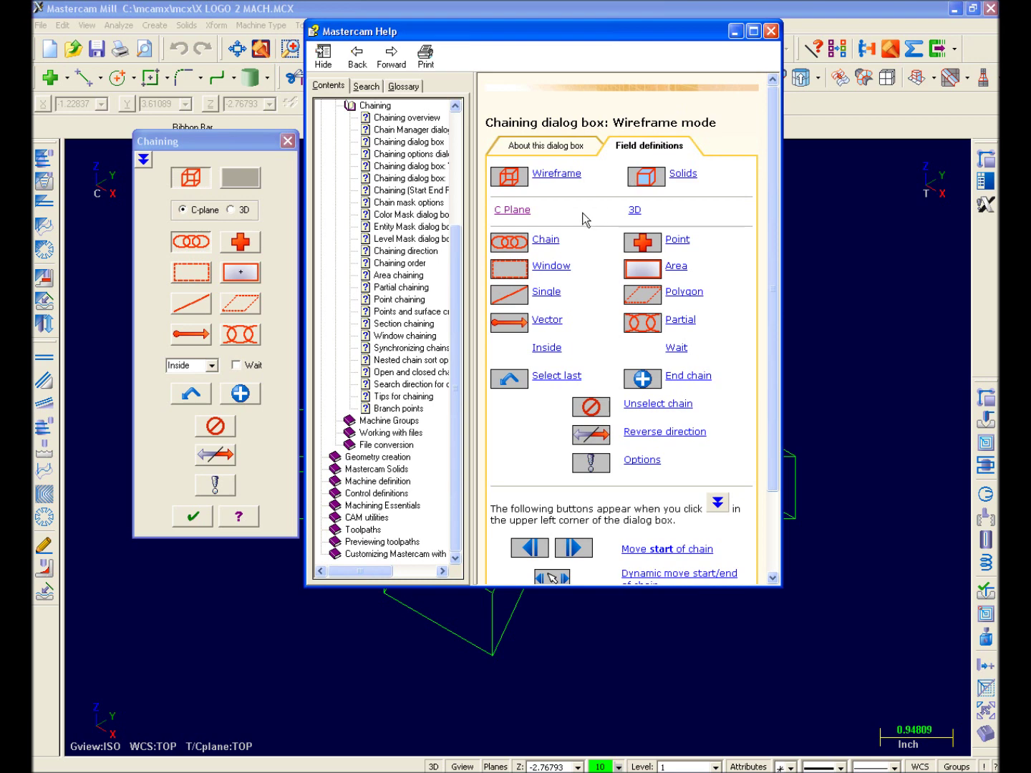
left_click(513, 209)
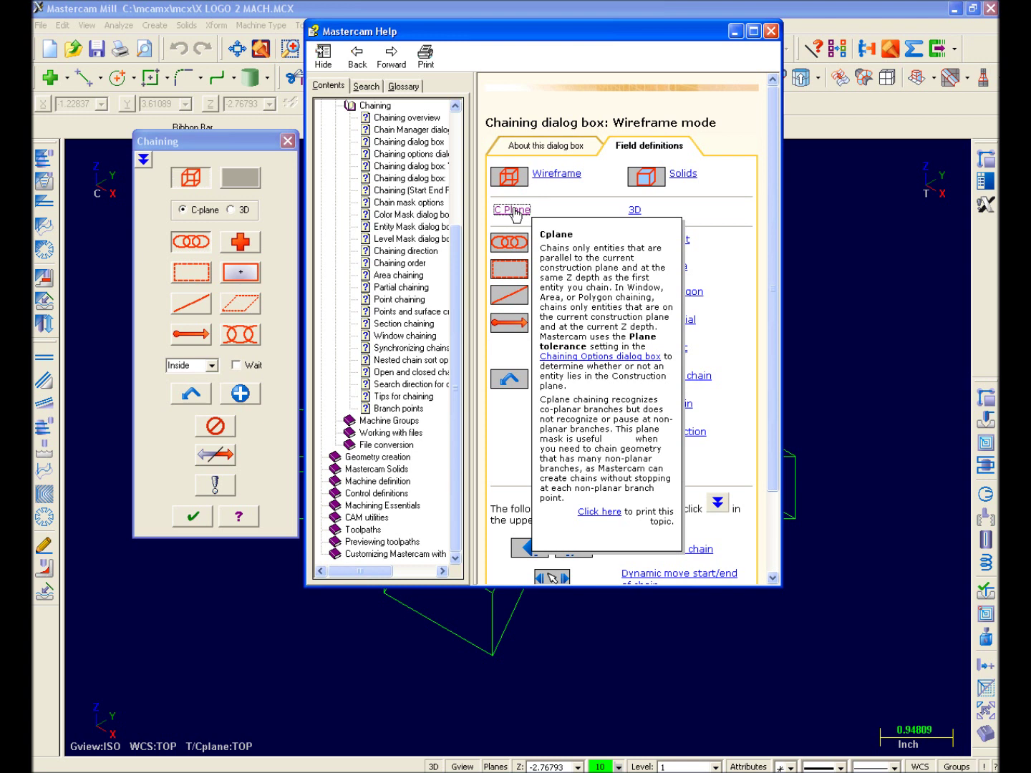
left_click(771, 31)
left_click(428, 26)
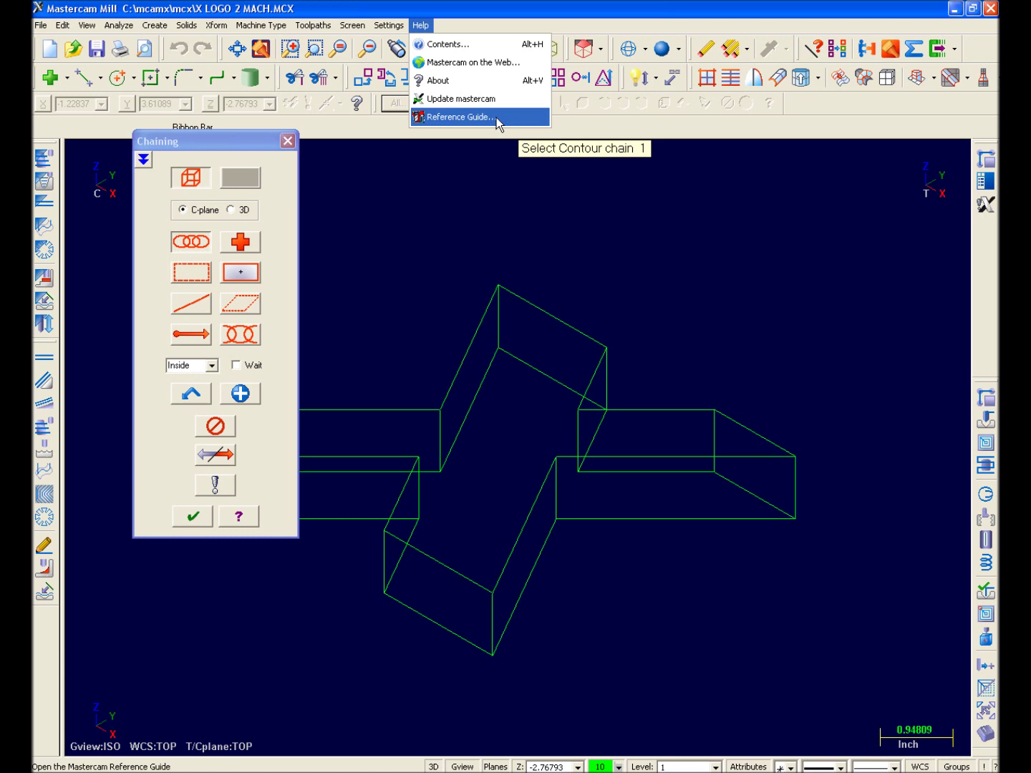
Step: Chain the X logo's top edge in C-plane mode and accept into the Contour (2D) tool library
left_click(267, 209)
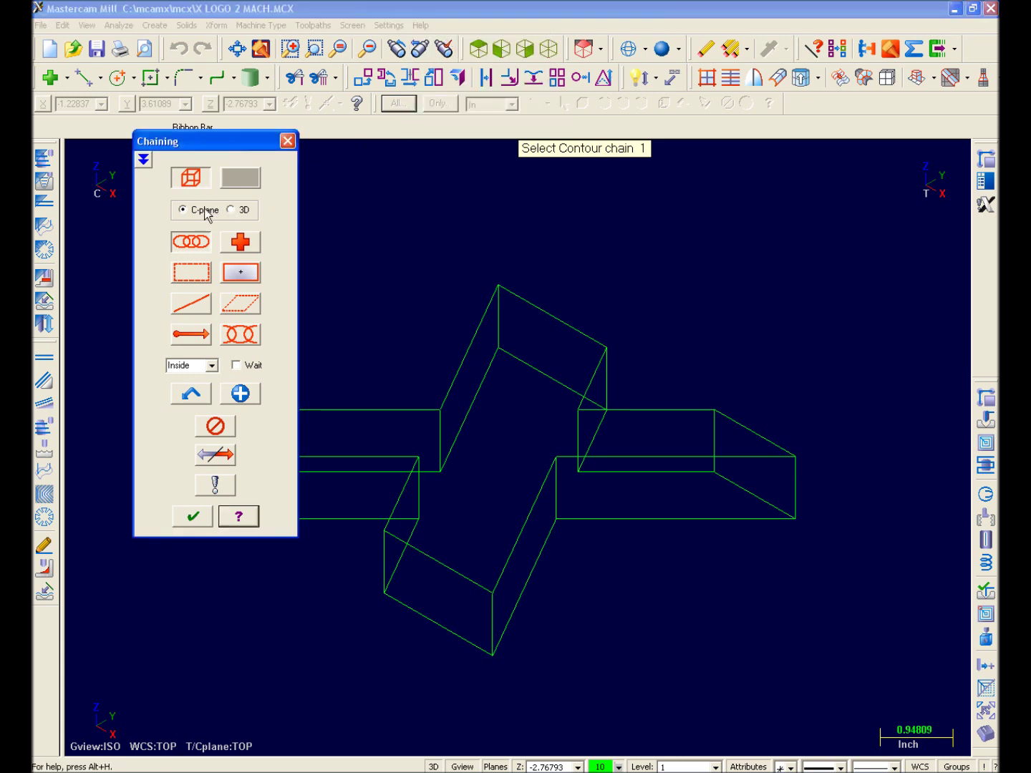
left_click(183, 210)
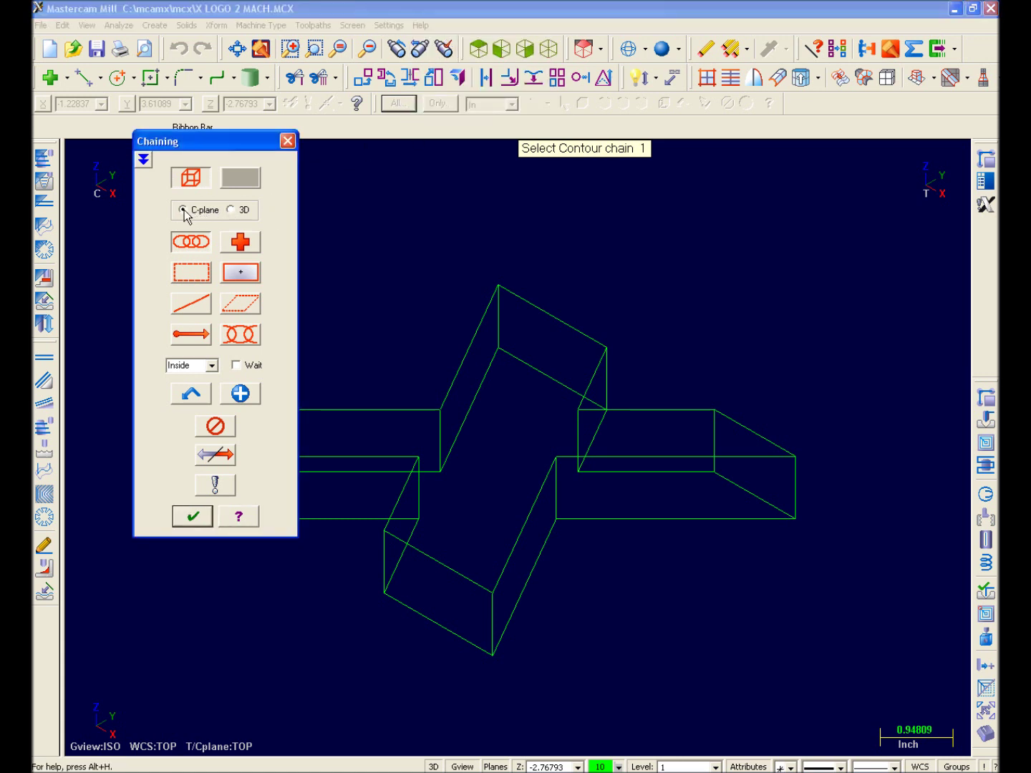
left_click(522, 293)
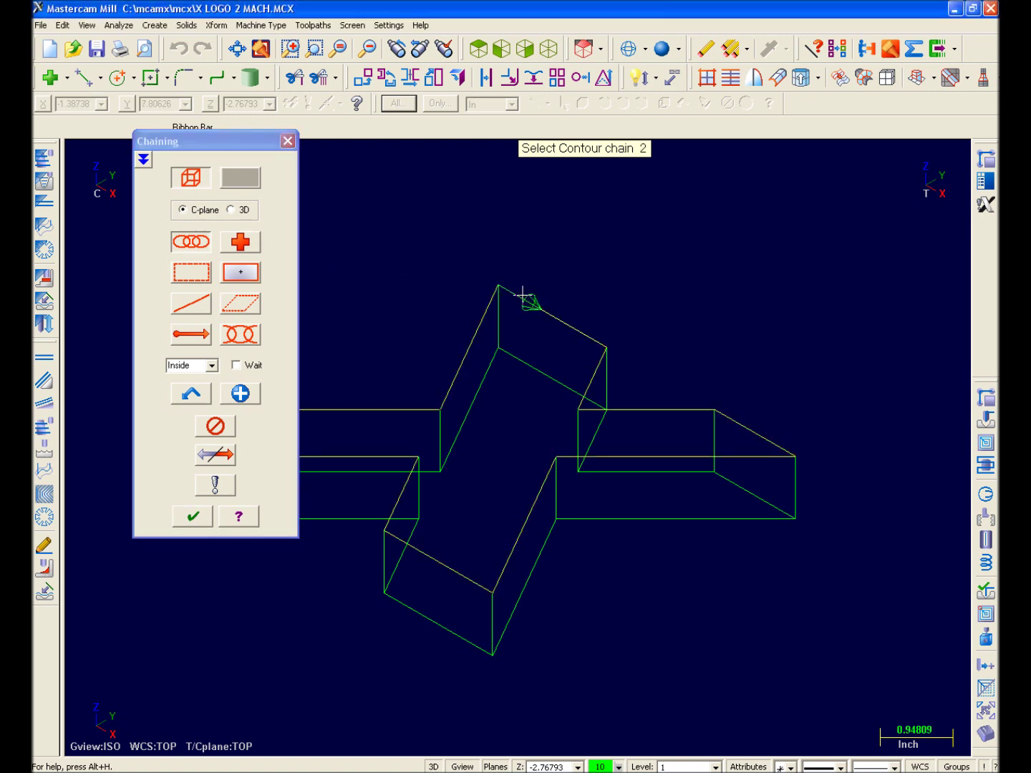
left_click(195, 517)
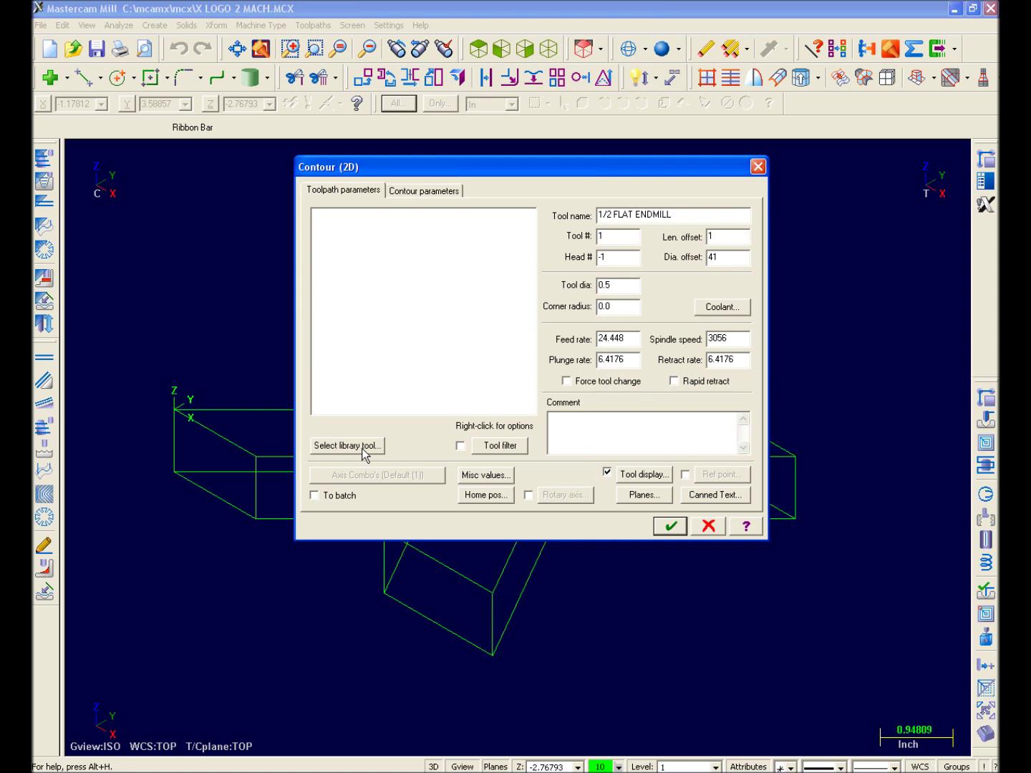
left_click(347, 445)
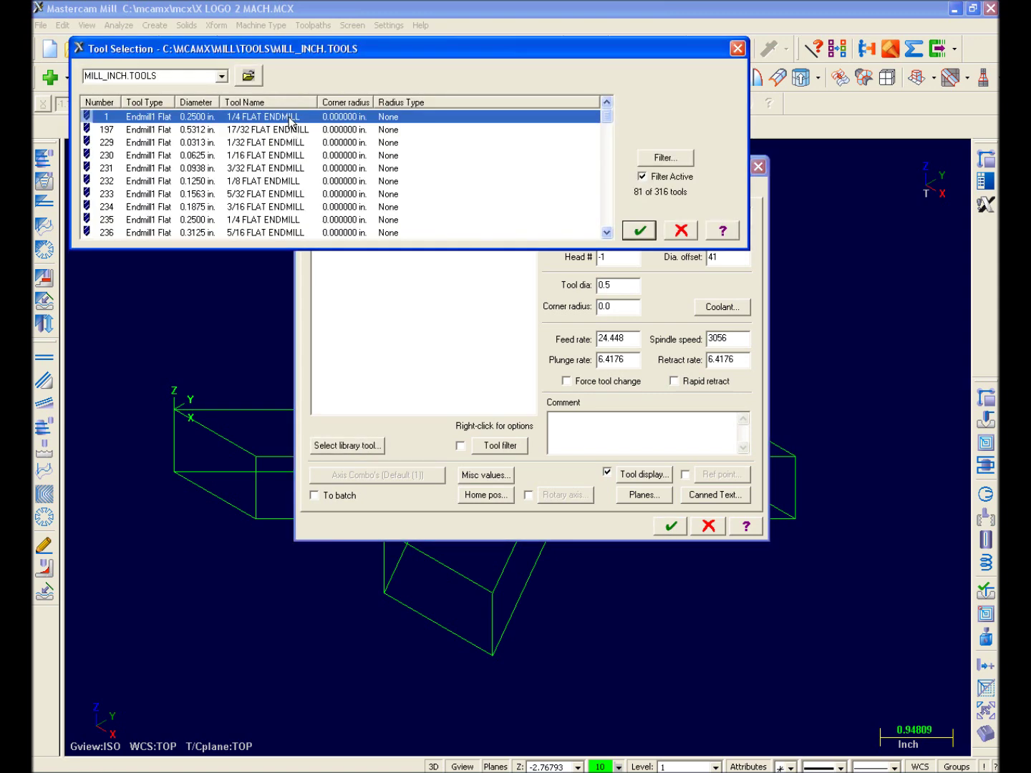
Step: Choose the 1/4 flat endmill, set contour depth to -.15, and generate the toolpath
double_click(290, 119)
left_click(424, 189)
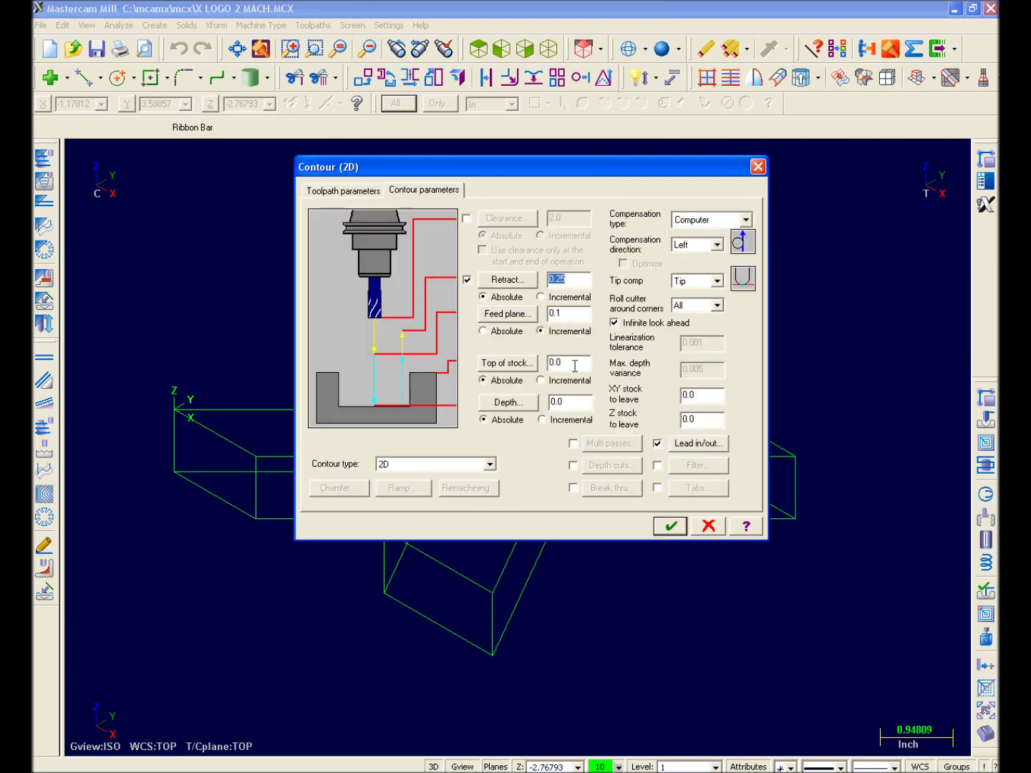
double_click(572, 401)
type("-.15")
left_click(673, 528)
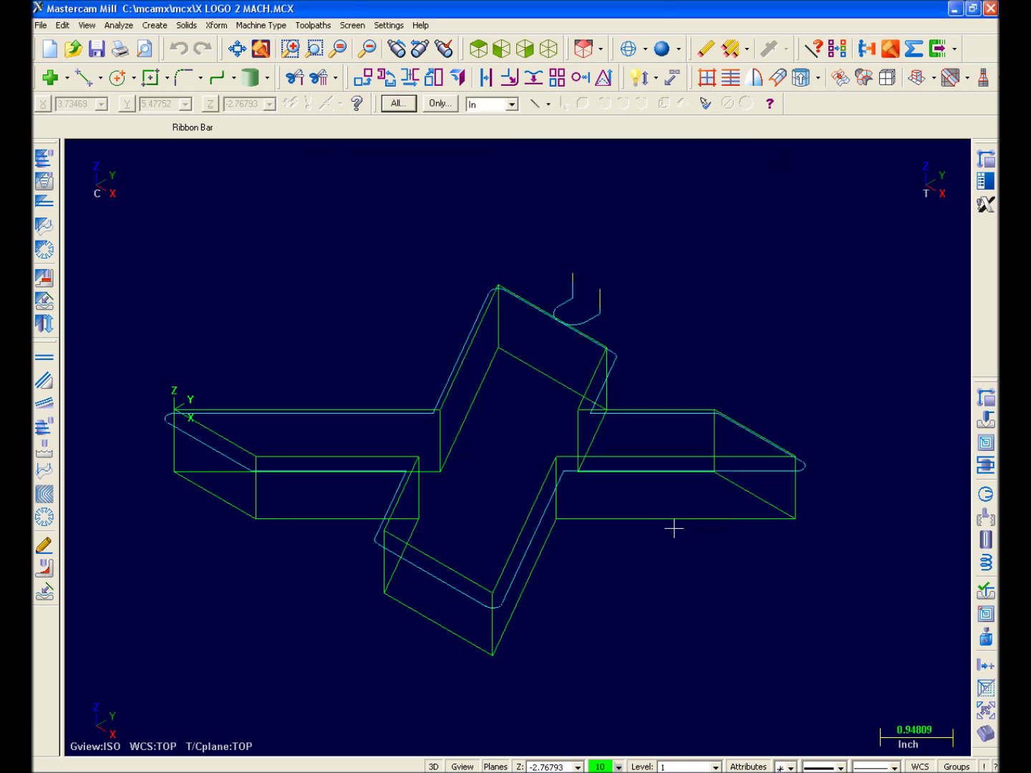
Step: Show the Toolpaths manager with Alt+O and zoom out to see the Contour (2D) operation
key("alt+o")
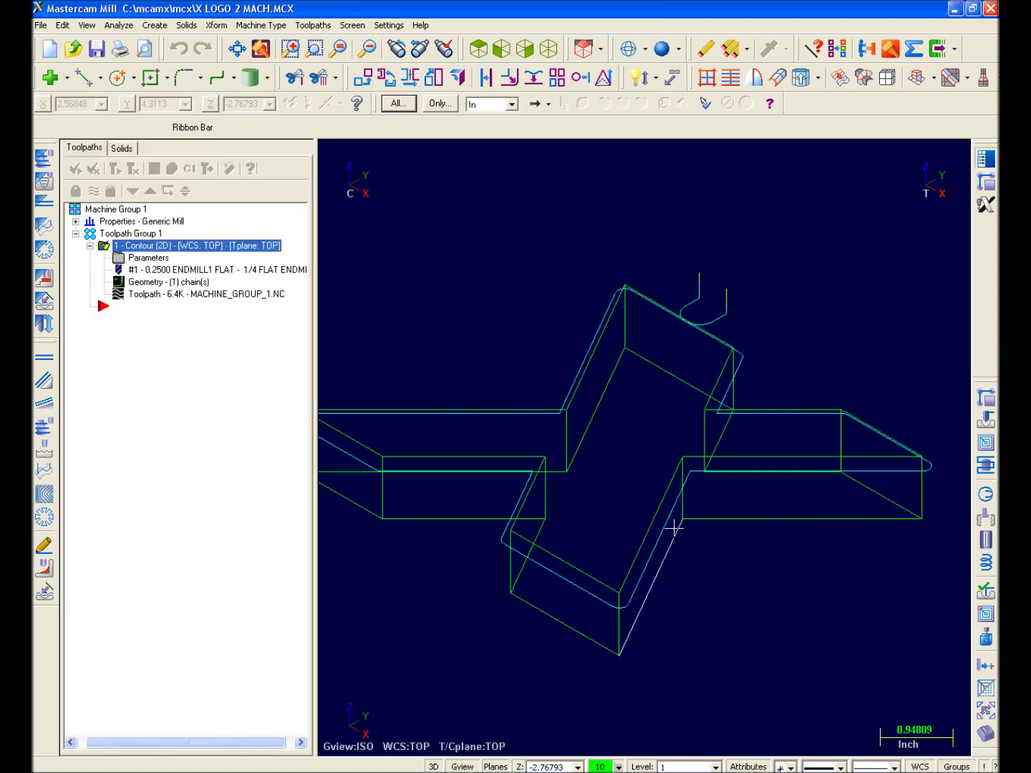
scroll(653, 433, "down", 2)
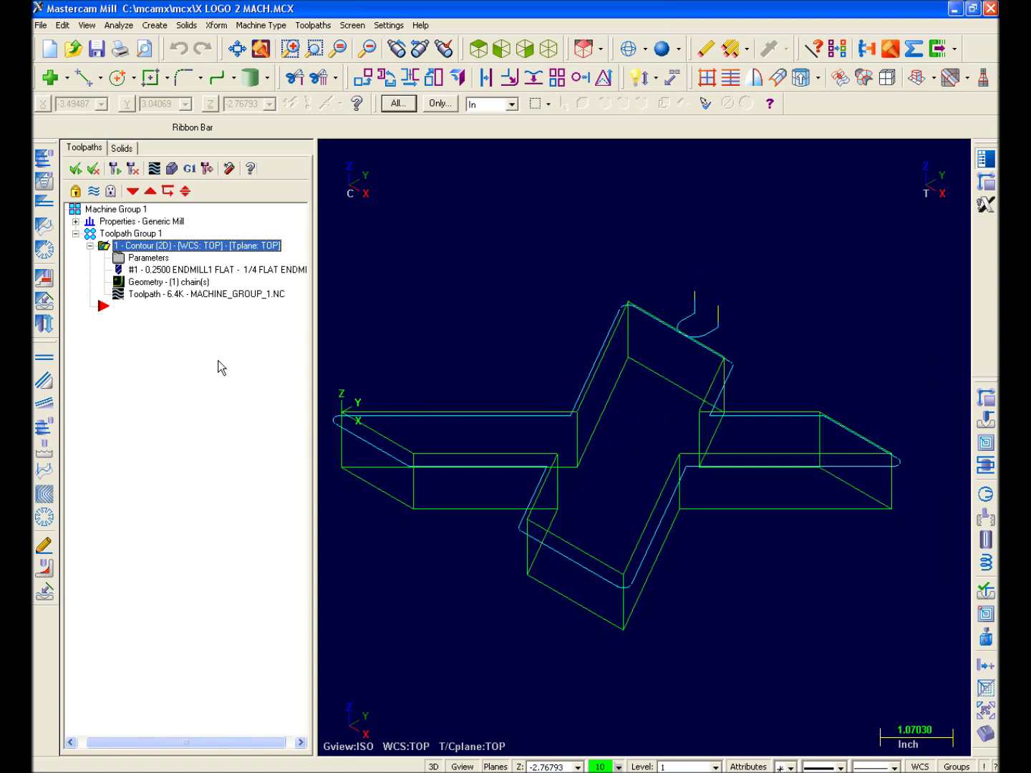
Step: Backplot the contour toolpath, scrubbing the position slider and stepping the tool forward and back
left_click(154, 170)
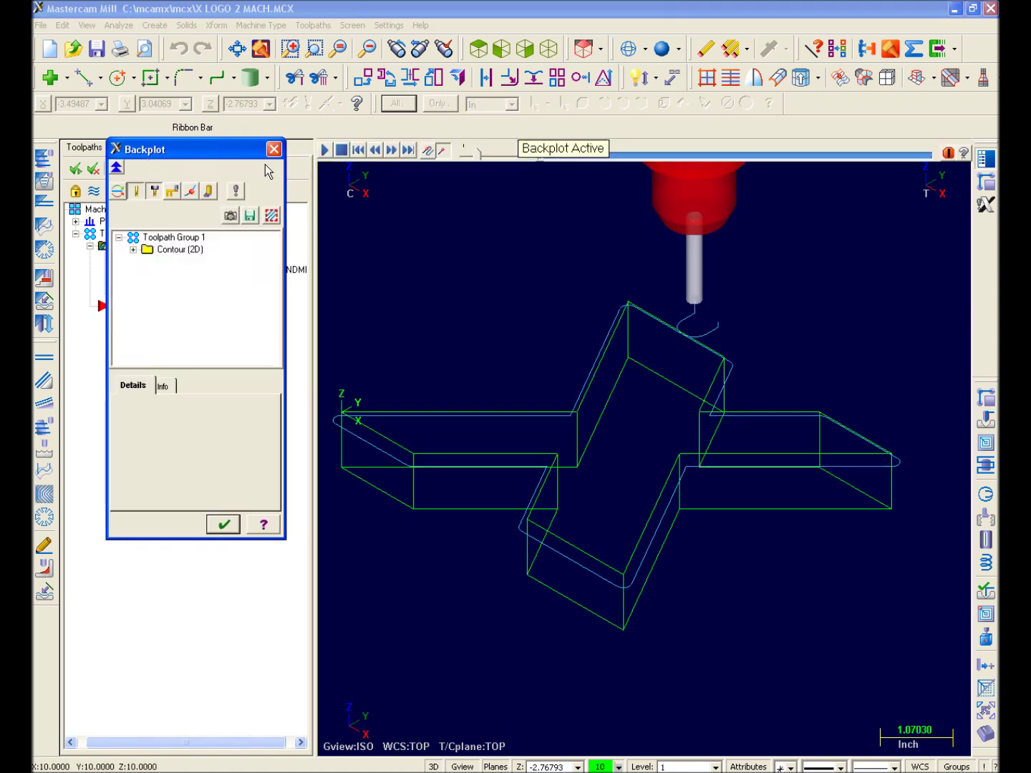
left_click(553, 152)
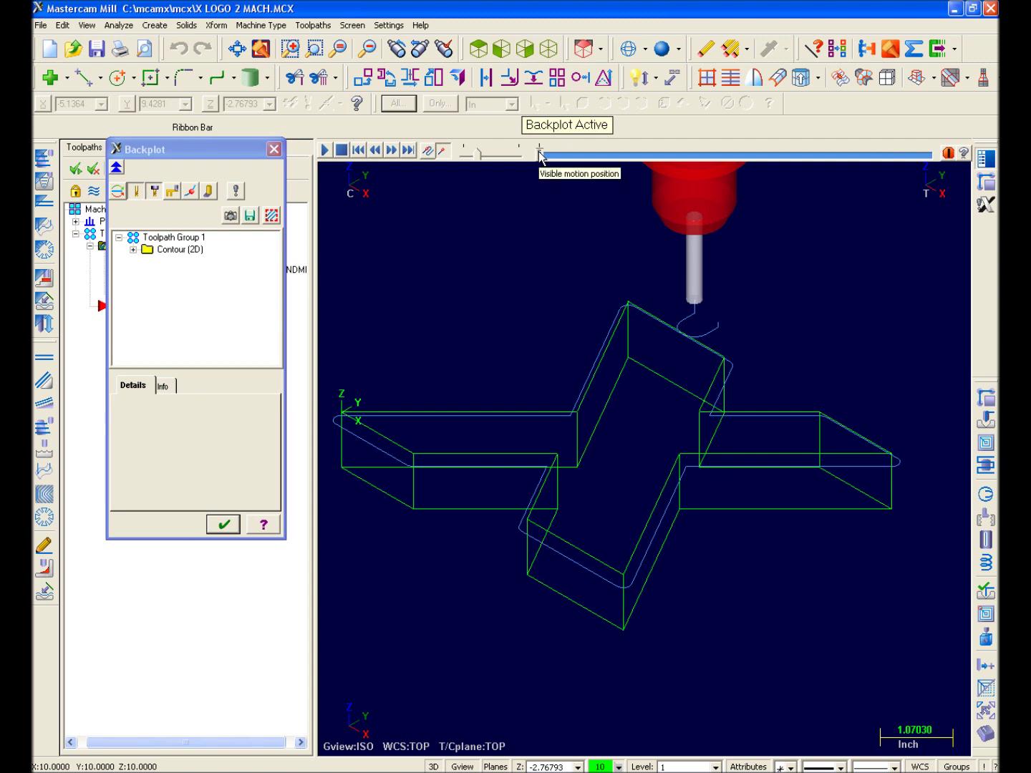
mouse_move(539, 156)
left_mouse_down()
mouse_move(841, 170)
mouse_move(741, 166)
left_mouse_up()
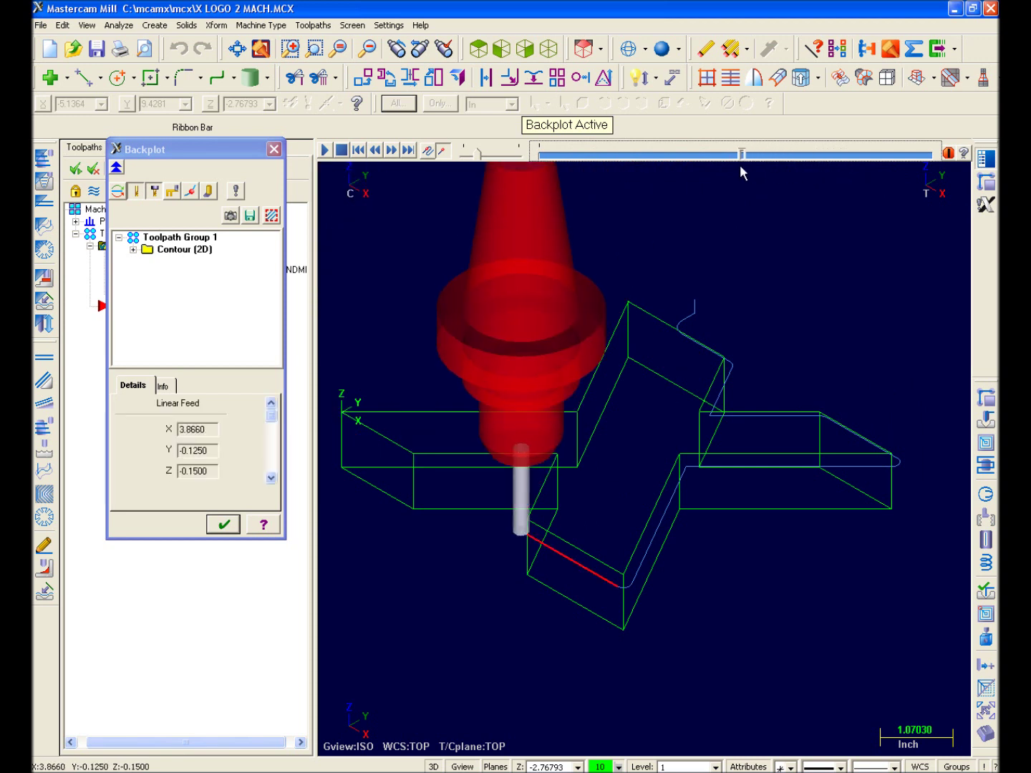
left_click(748, 417)
left_click(724, 467)
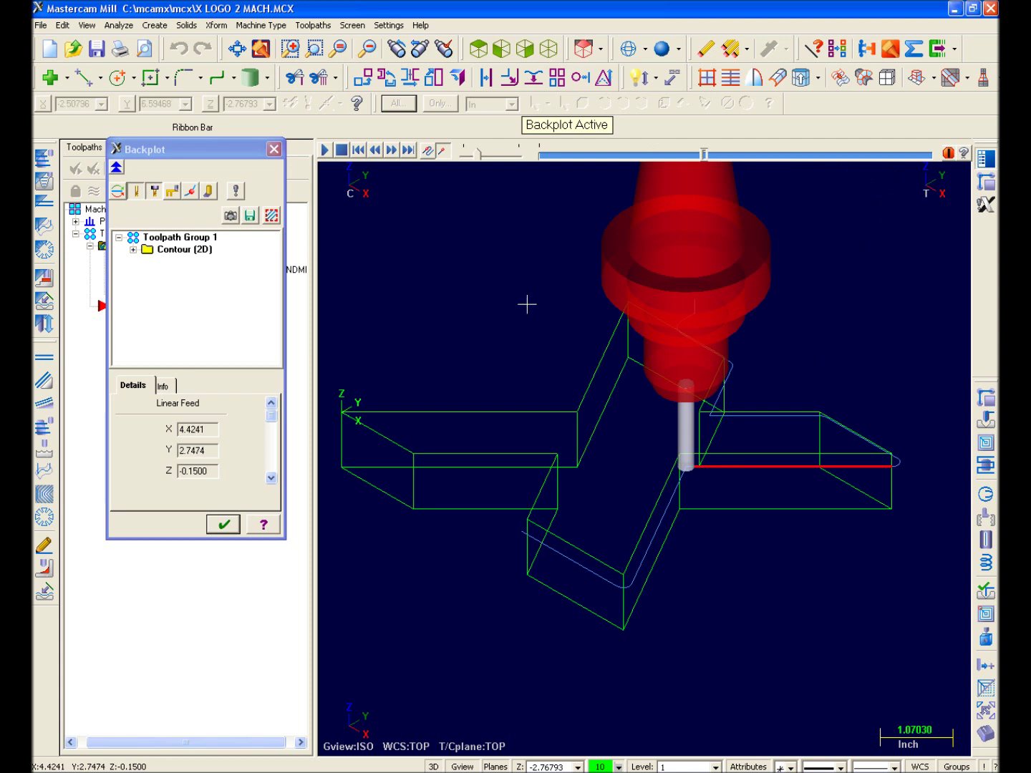
left_click(392, 151)
left_click(395, 152)
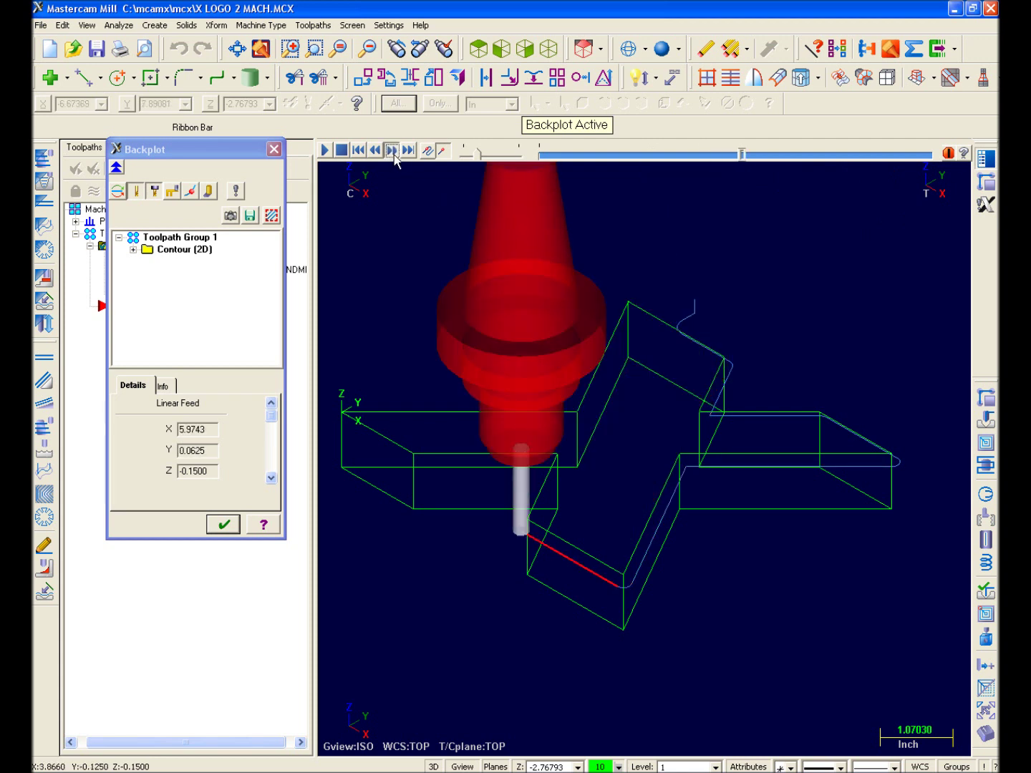
left_click(393, 152)
left_click(375, 151)
left_click(375, 151)
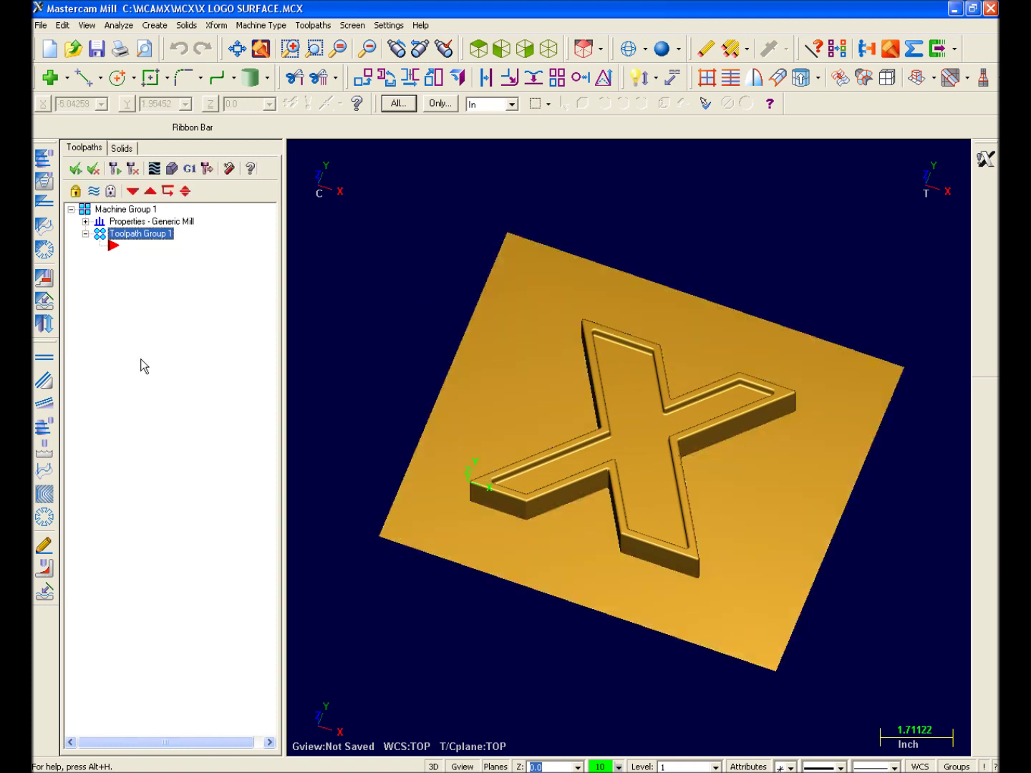
Step: Start Finish Parallel and window-select all 124 part surfaces as drive surfaces
left_click(48, 358)
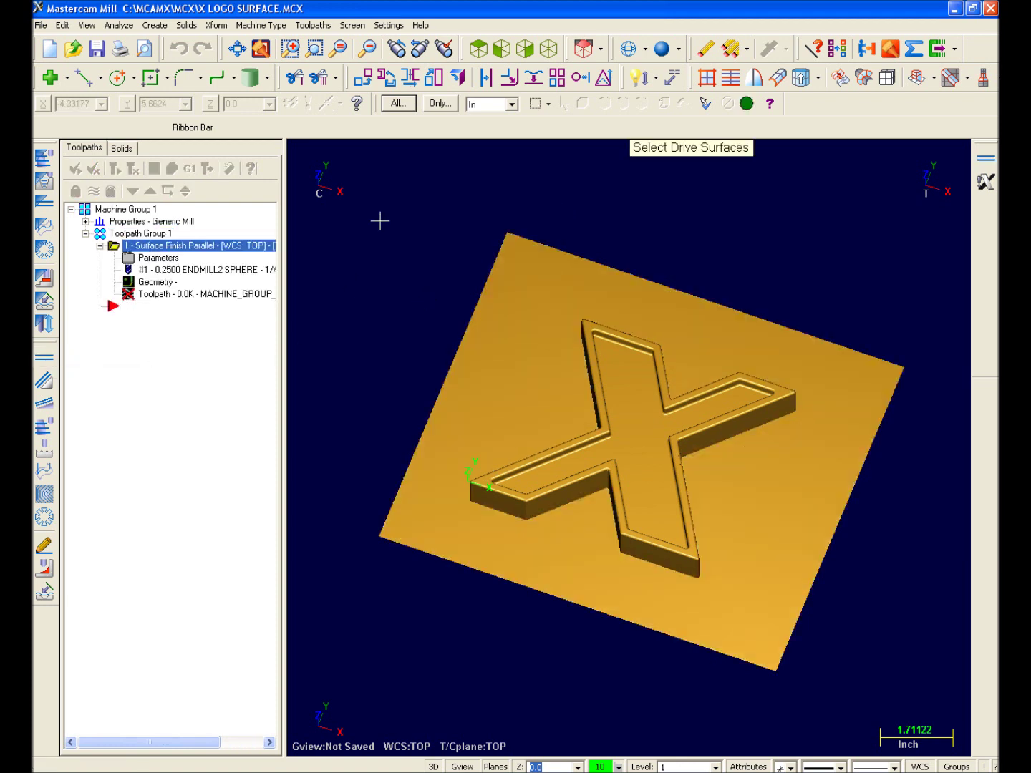
left_click_drag(359, 201, 922, 677)
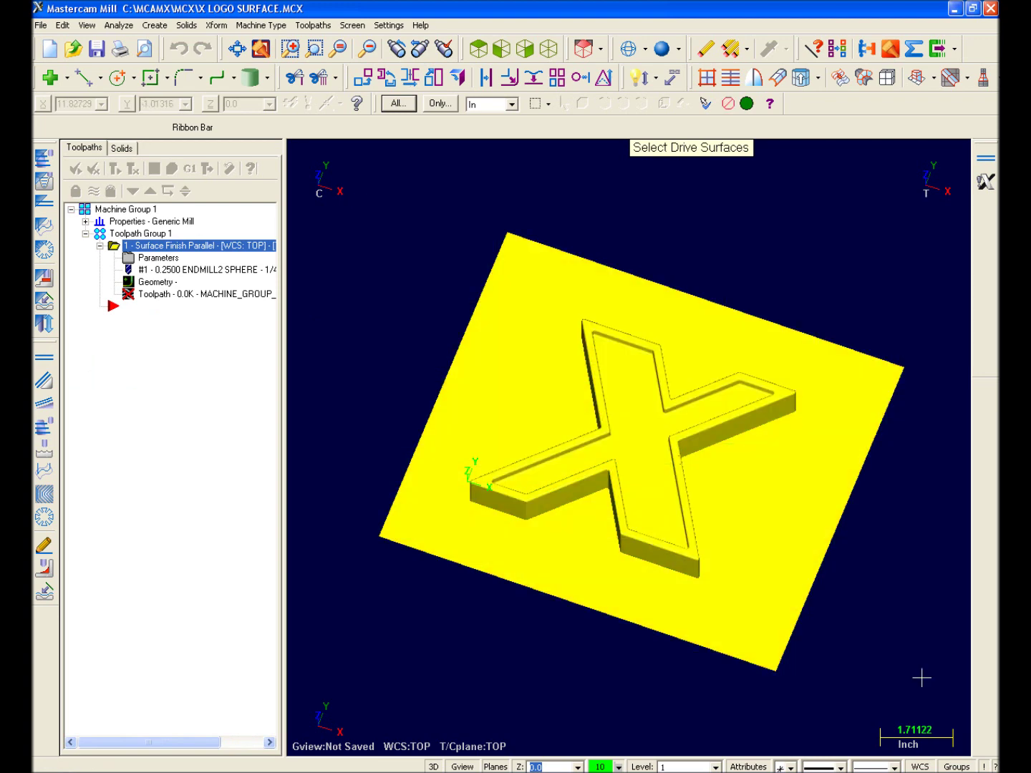
left_click(746, 103)
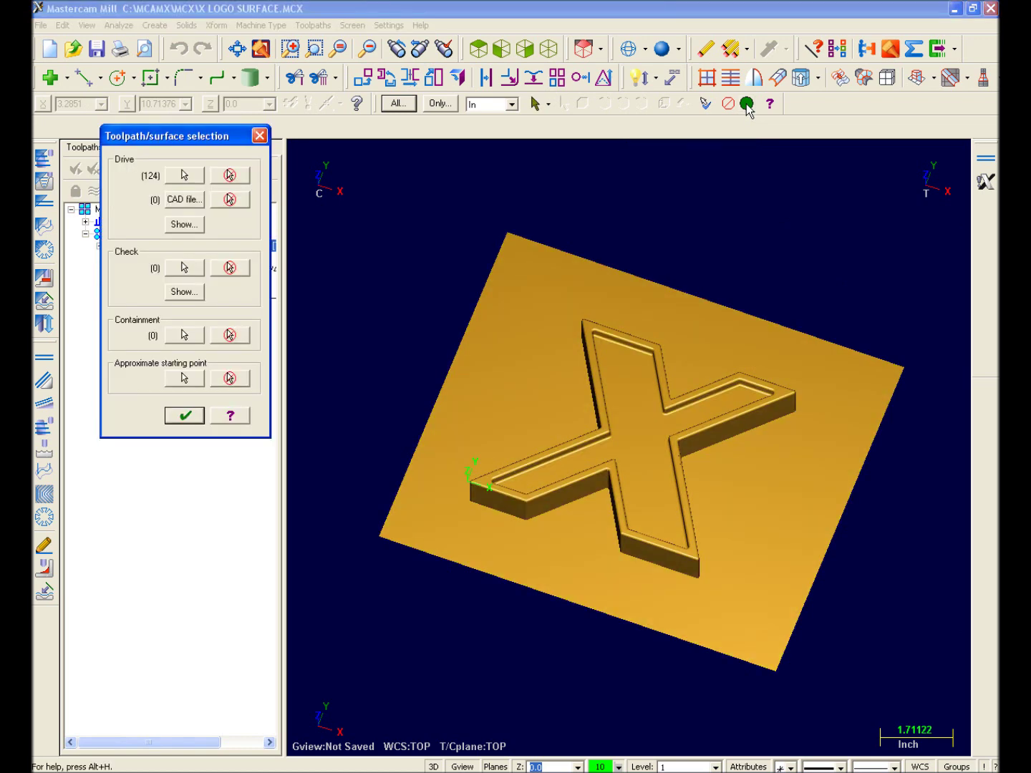
Step: Pick the 3/8 BULL ENDMILL from the tool library and generate the finish parallel toolpath over the X logo
left_click(197, 423)
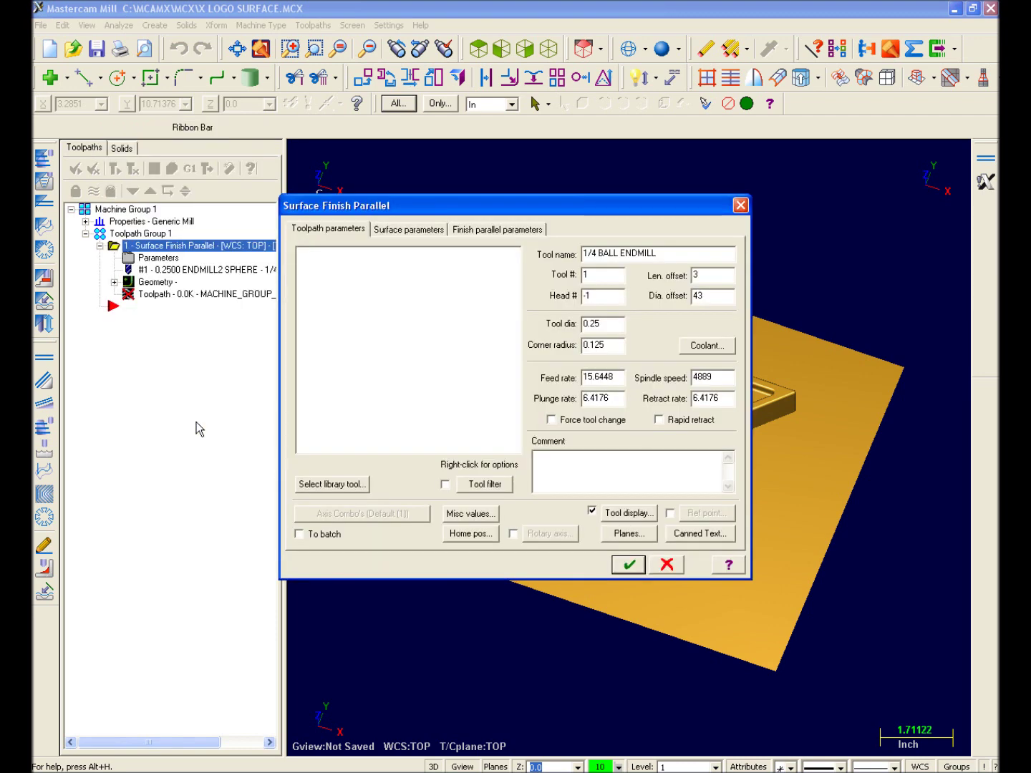
left_click(337, 486)
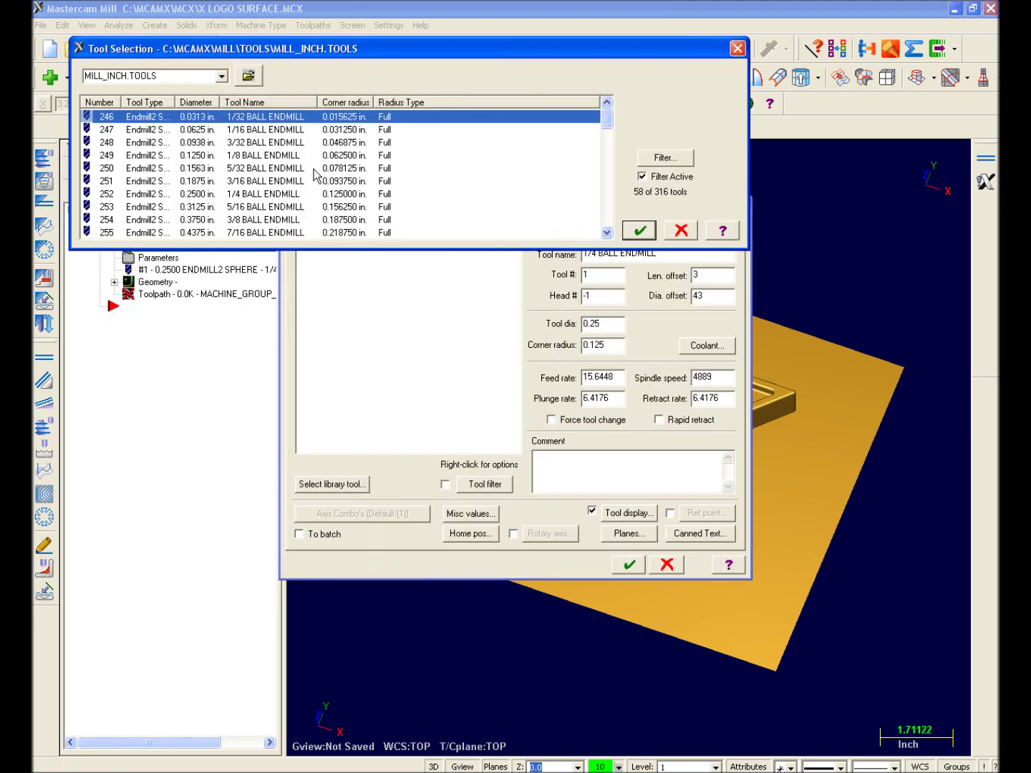
scroll(319, 171, "down", 6)
double_click(277, 206)
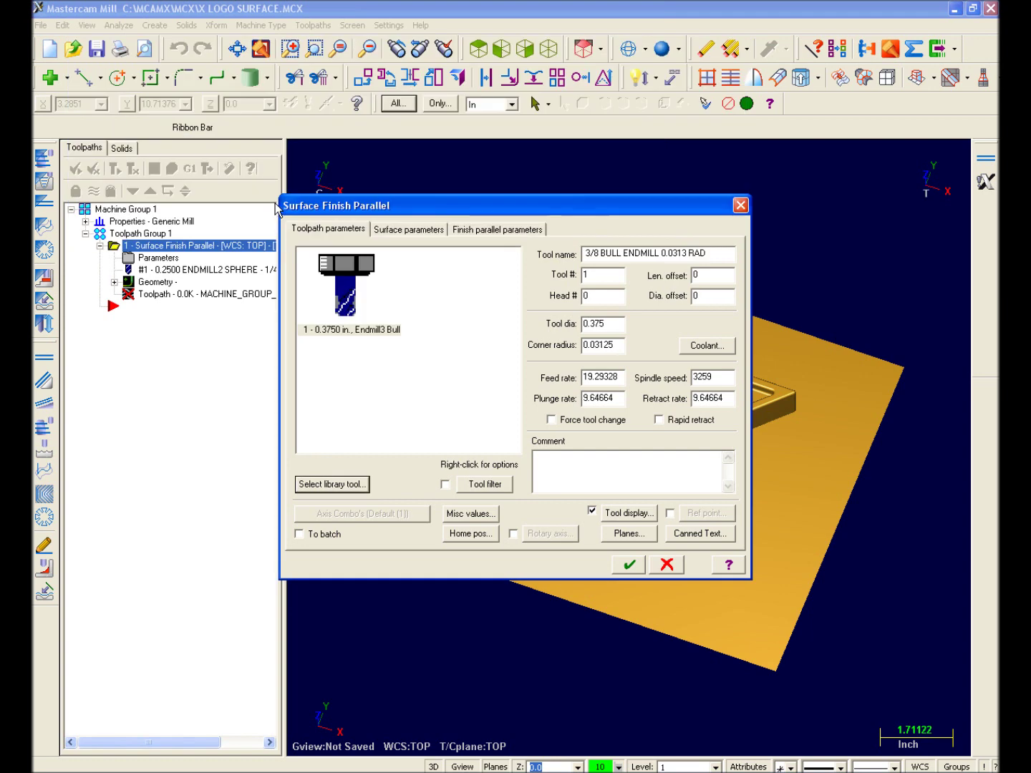
left_click(405, 233)
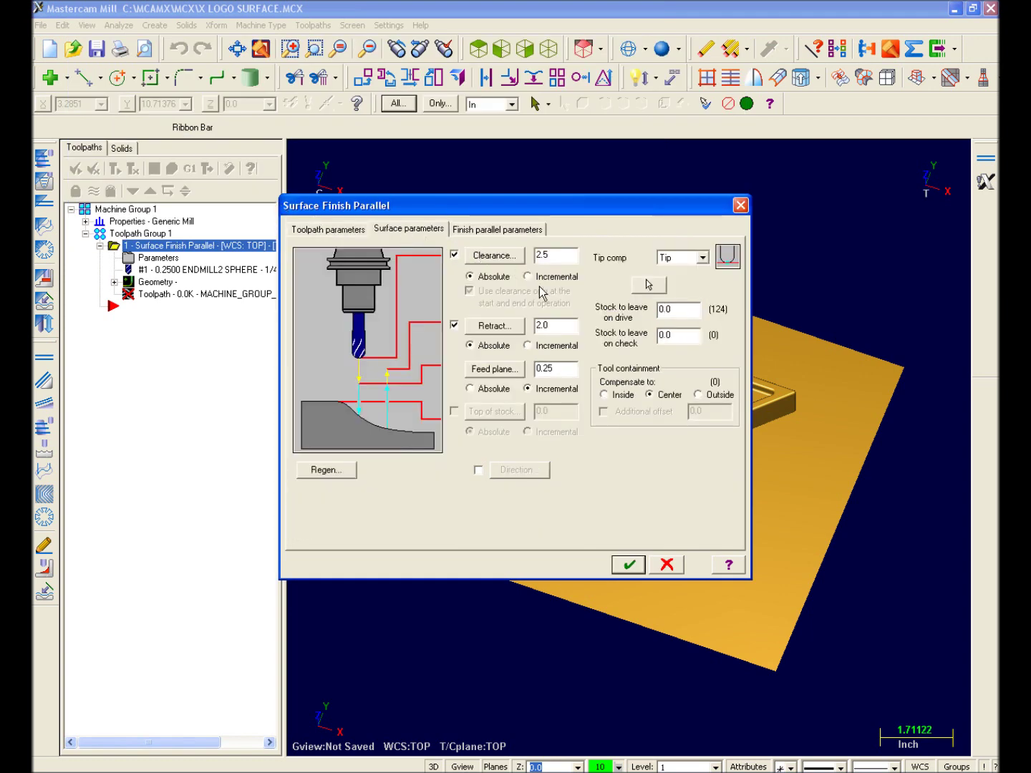
left_click(506, 231)
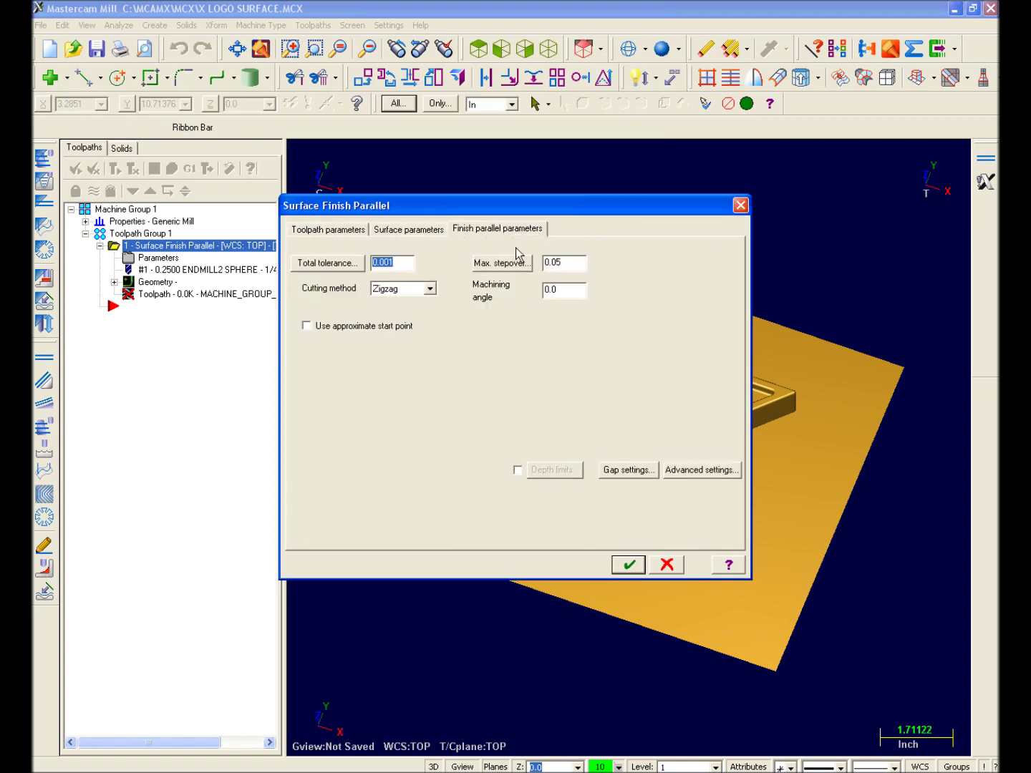
left_click(628, 565)
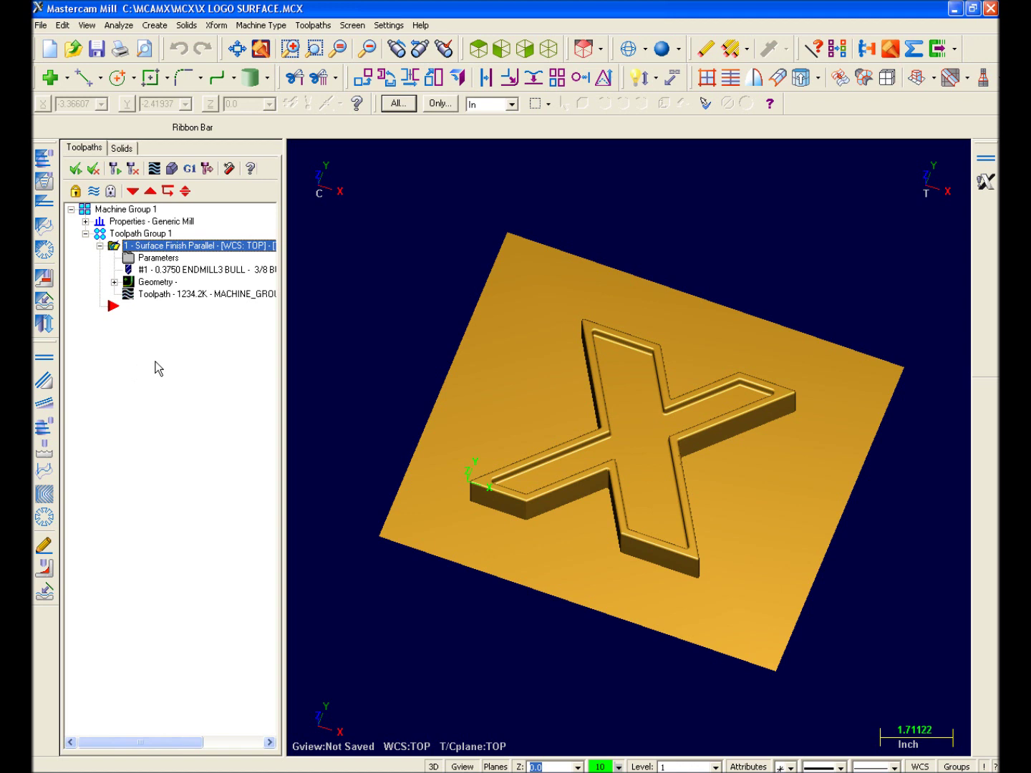
left_click(86, 222)
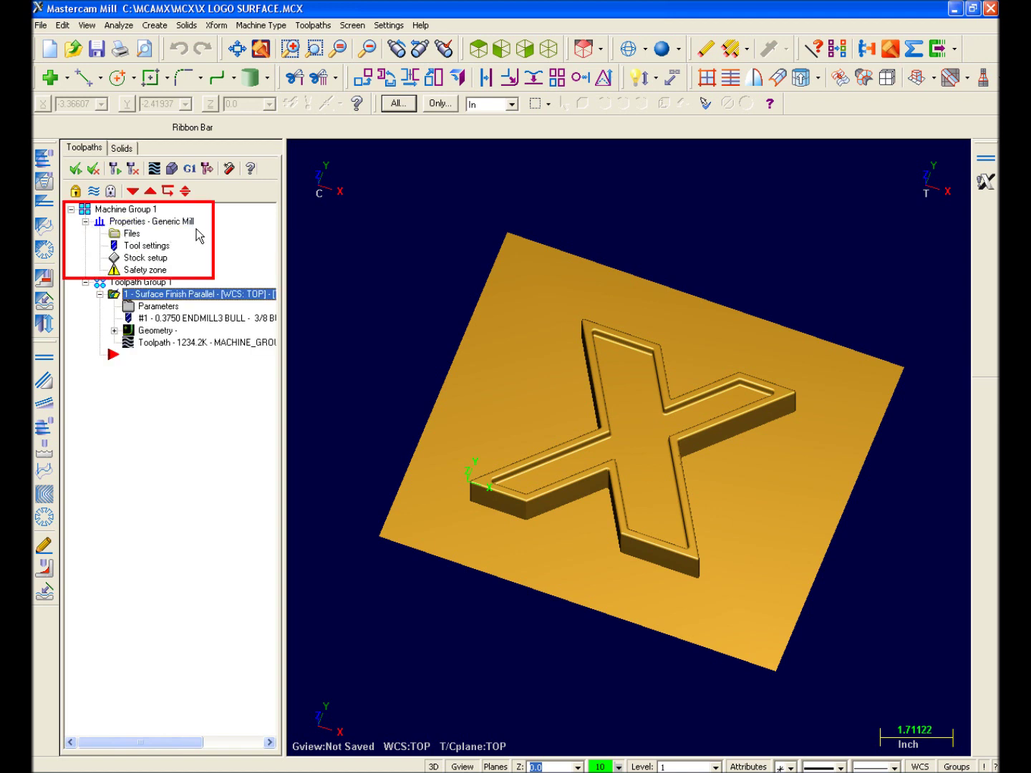
Step: Set the stock from the part's bounding box with 0.05 Z expansion, giving 9.98656 x 8.52409 x 1.1
left_click(159, 261)
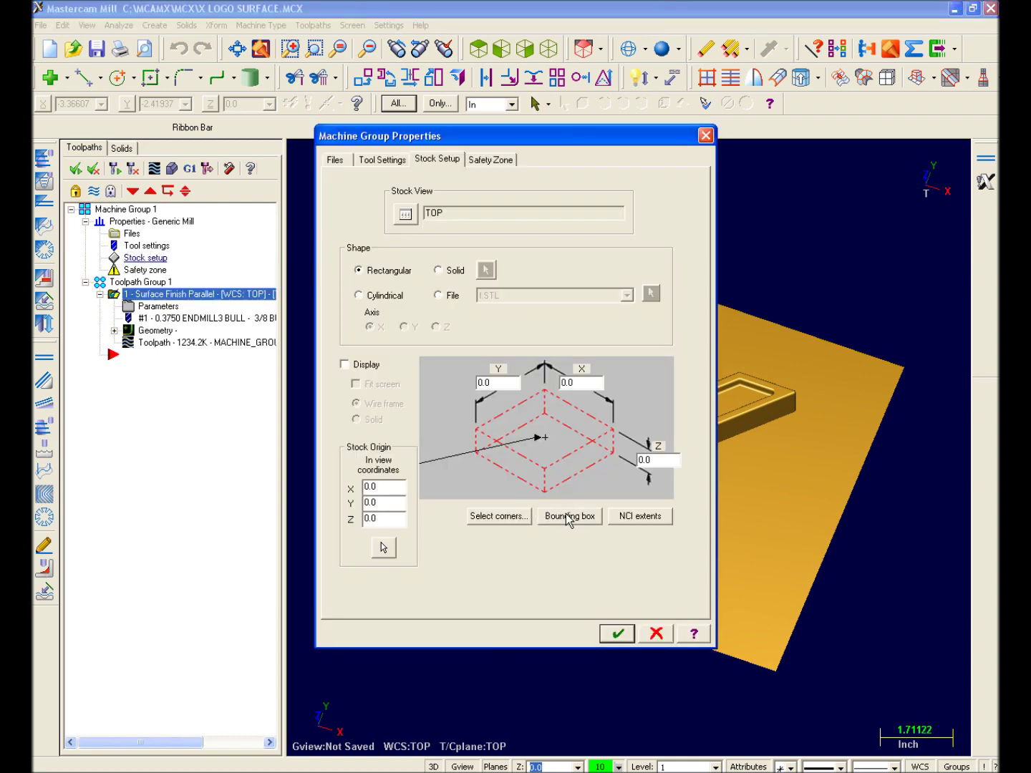
left_click(565, 515)
double_click(151, 383)
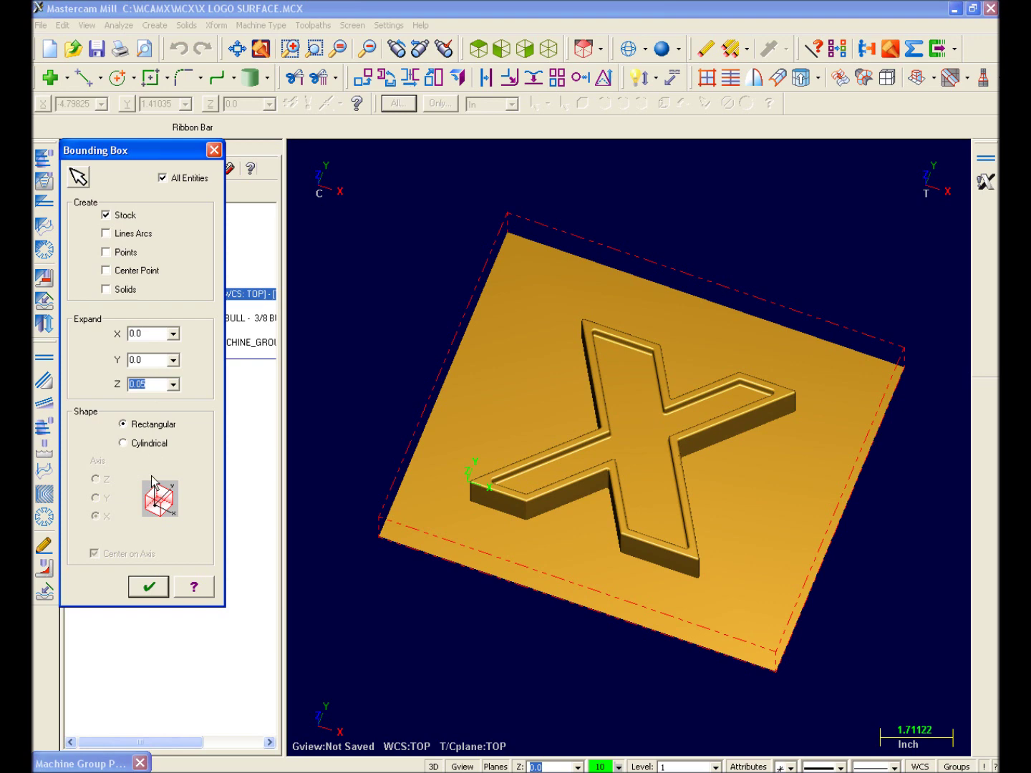
left_click(146, 586)
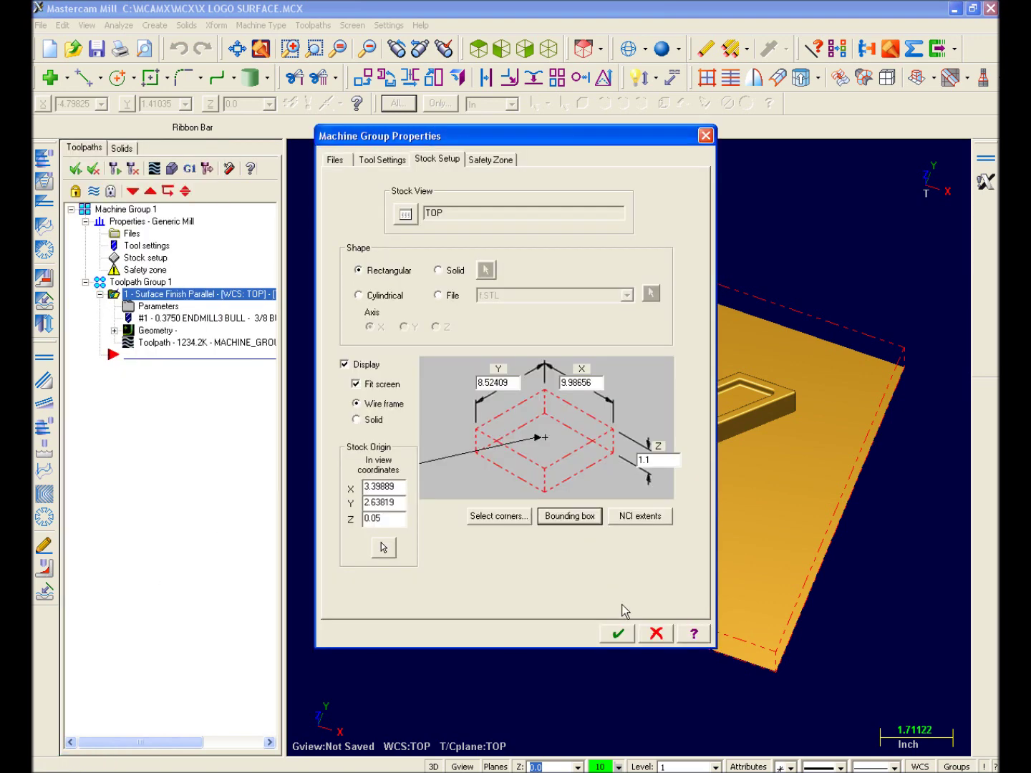
left_click(616, 633)
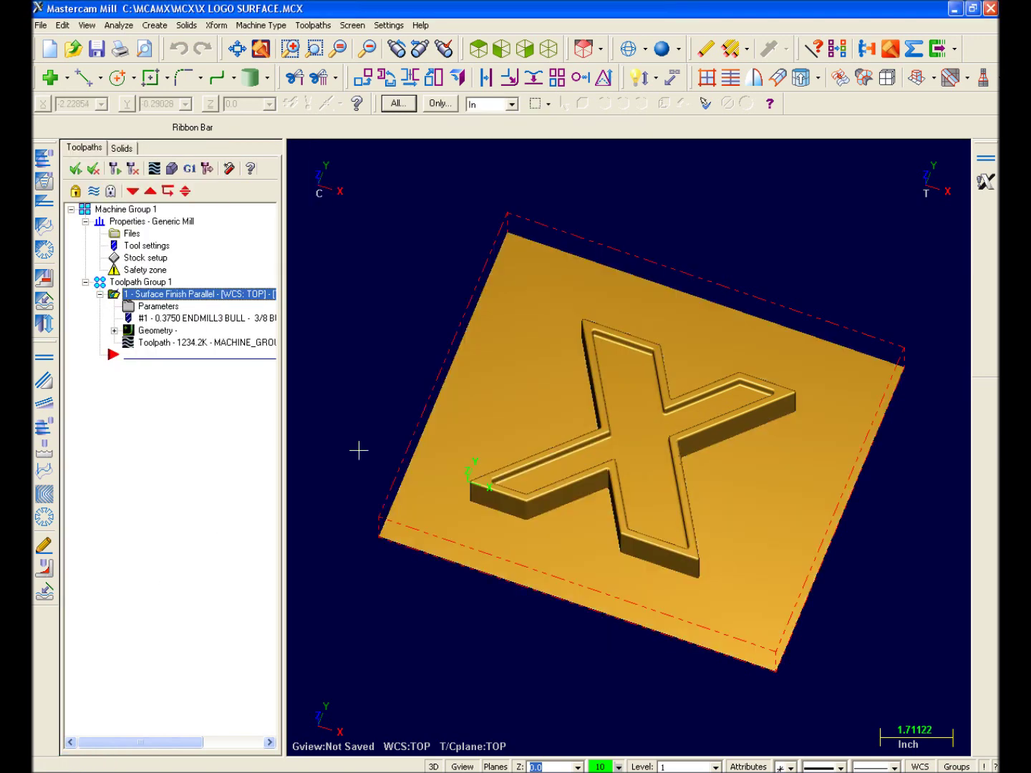
Step: Verify the finish parallel toolpath cutting the stock, then reset and replay with 100000 moves per refresh
left_click(172, 169)
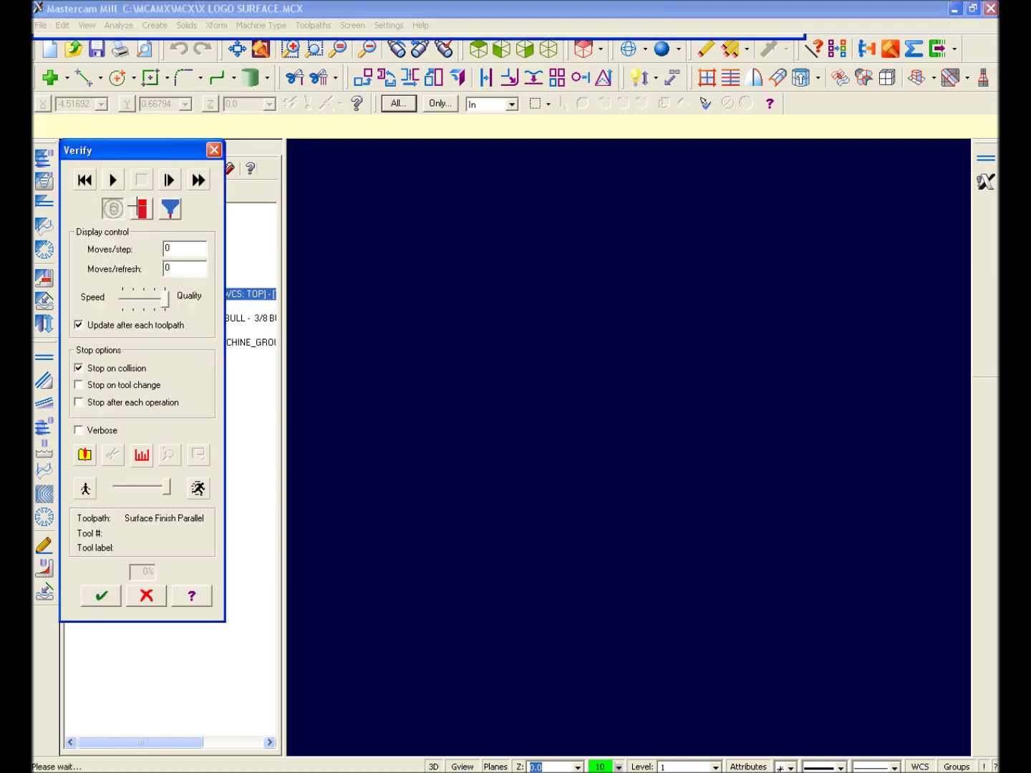
left_click(120, 181)
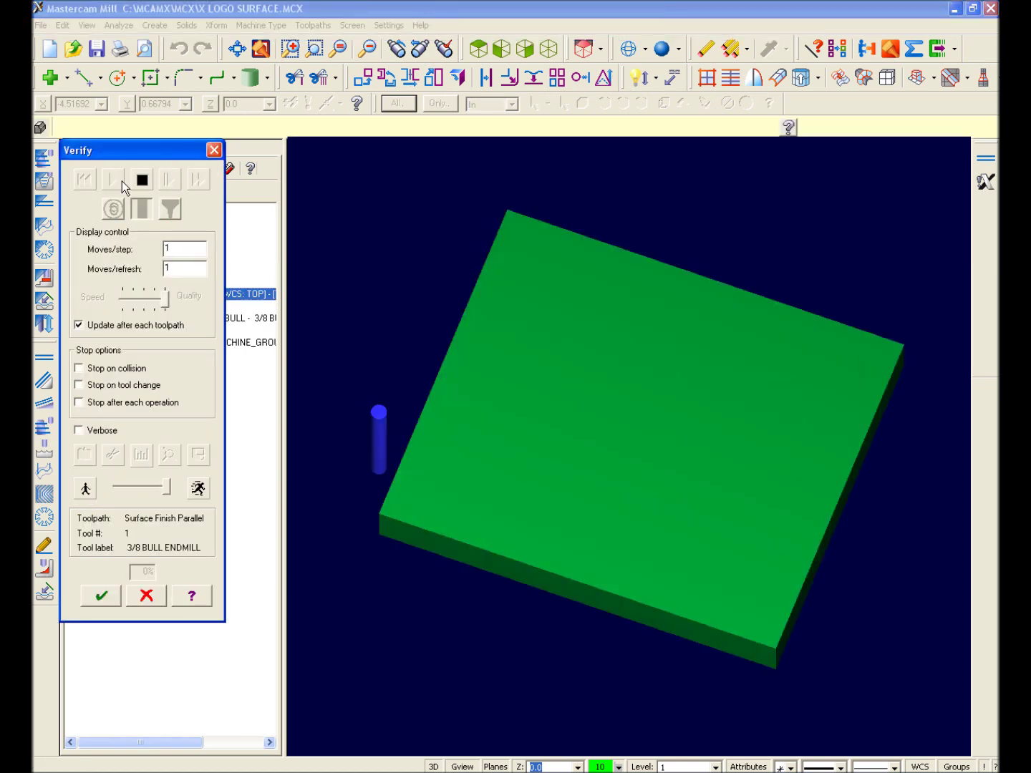
mouse_move(634, 476)
middle_mouse_down()
mouse_move(533, 478)
mouse_move(640, 476)
middle_mouse_up()
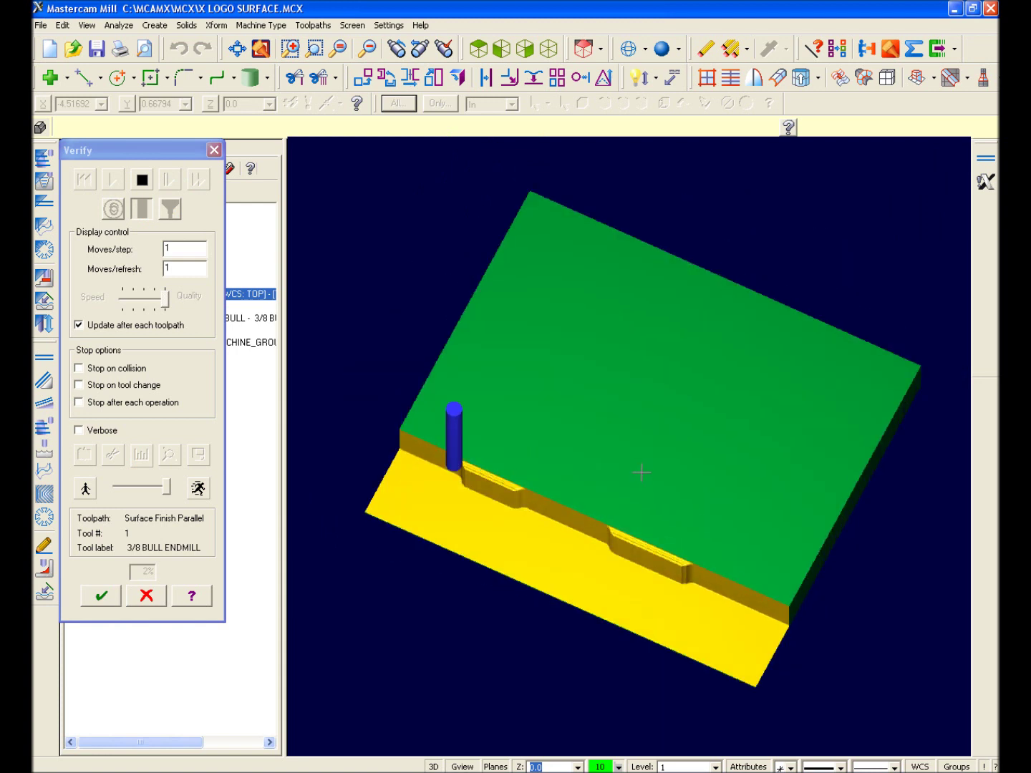
mouse_move(640, 469)
middle_mouse_down()
mouse_move(637, 434)
mouse_move(654, 485)
middle_mouse_up()
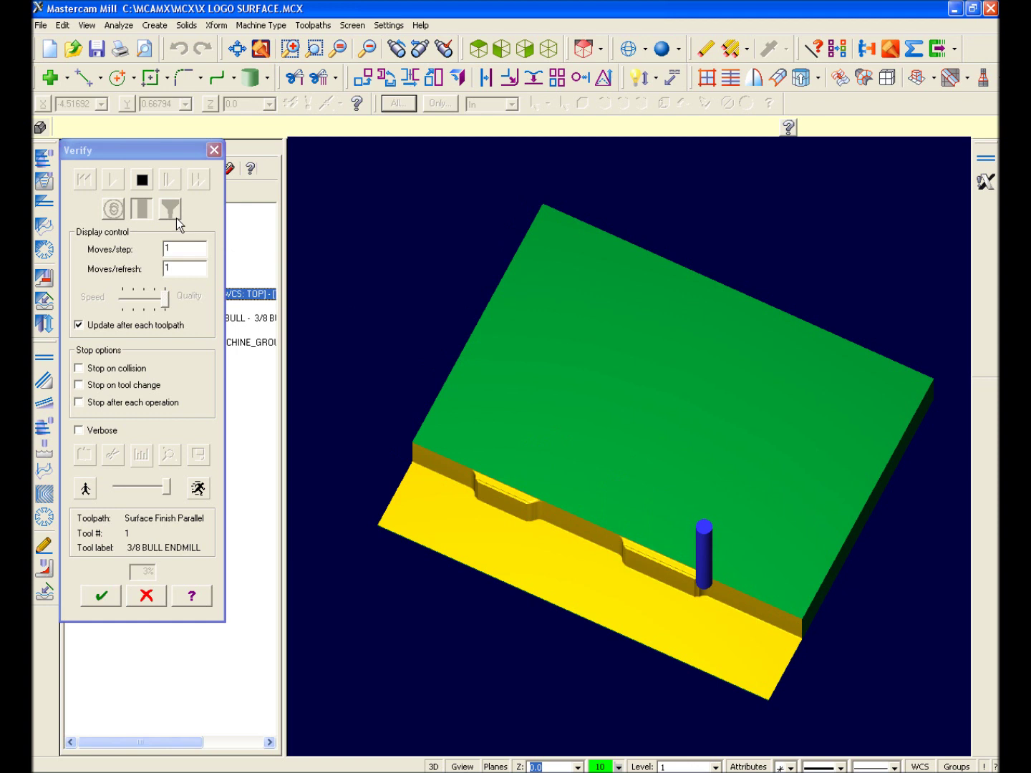
left_click(142, 179)
left_click(86, 183)
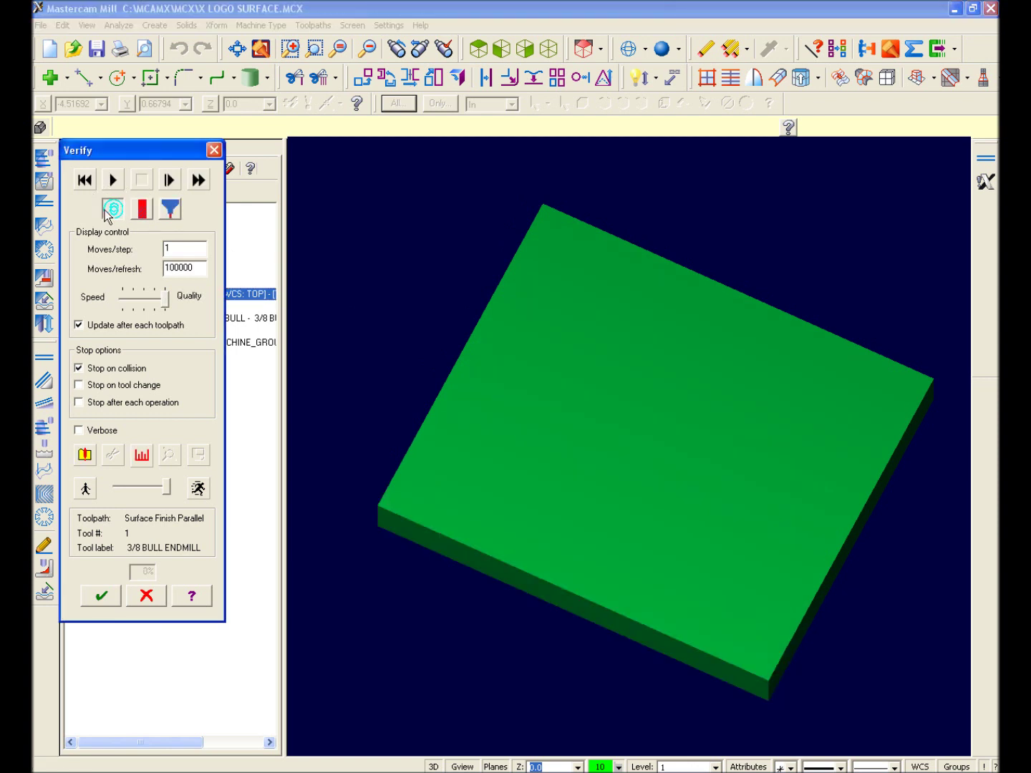
left_click(112, 179)
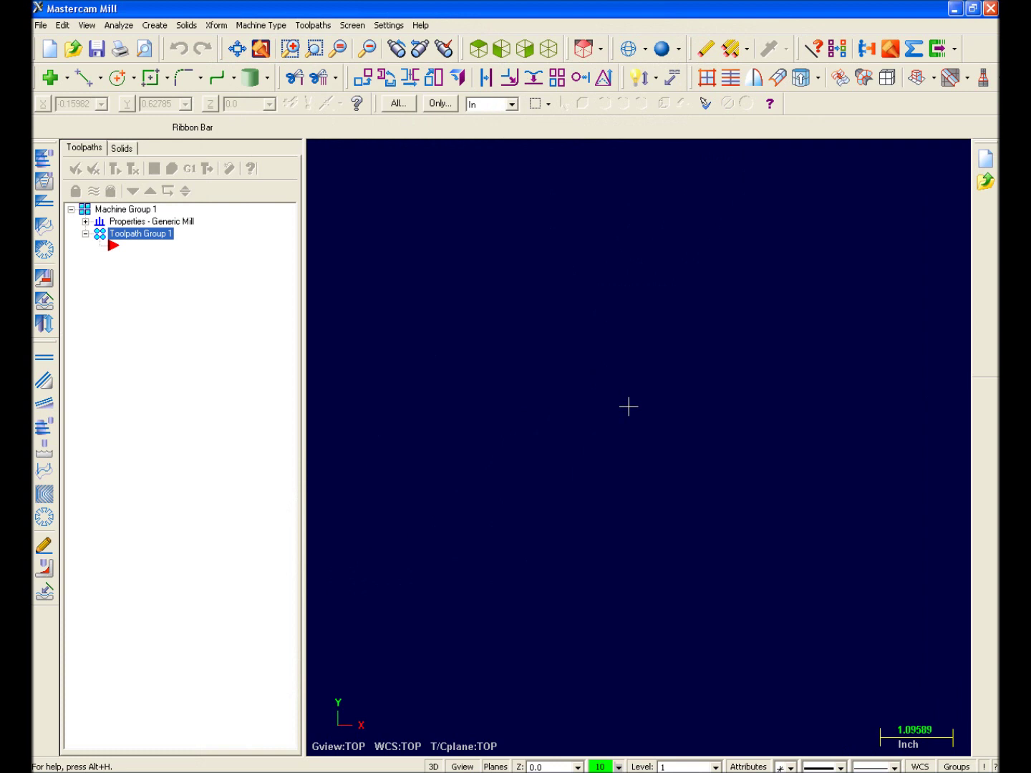
Step: Open the Mastercam V9 job job_123_revB.MC9
left_click(74, 48)
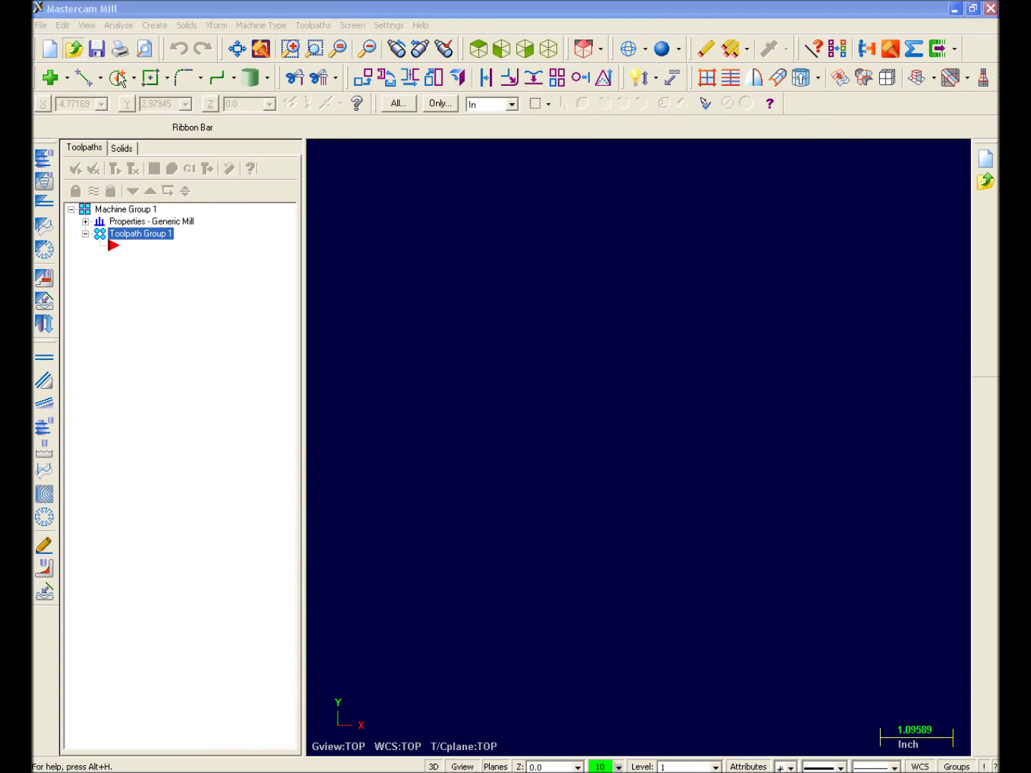
left_click(487, 426)
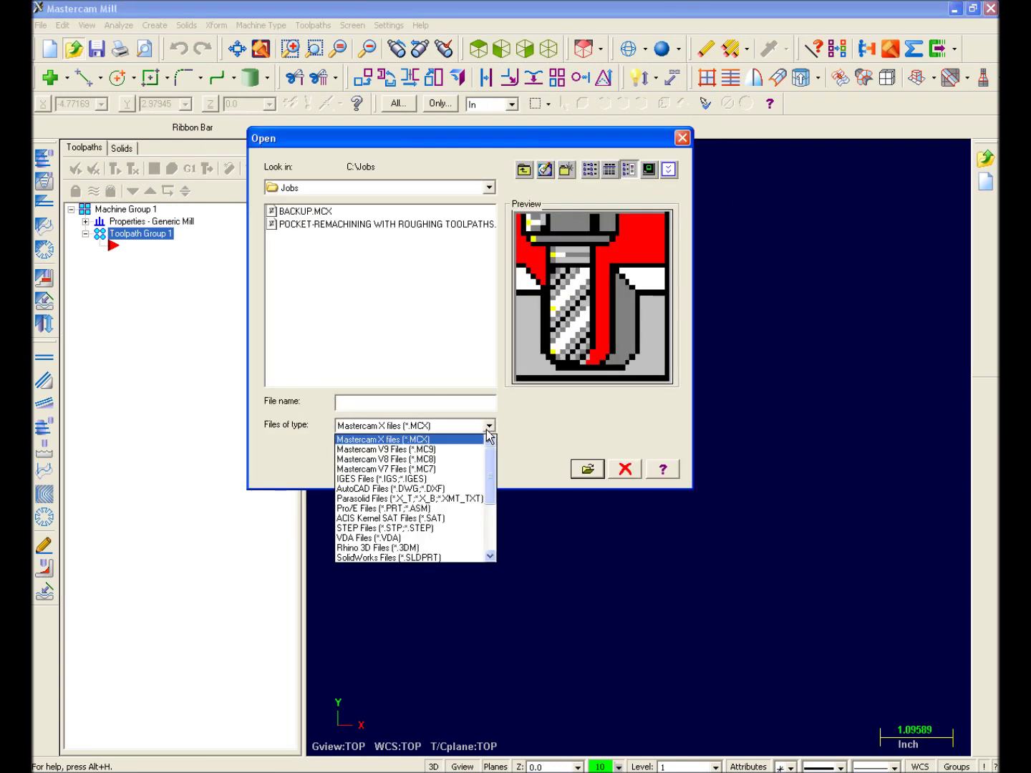
left_click(449, 449)
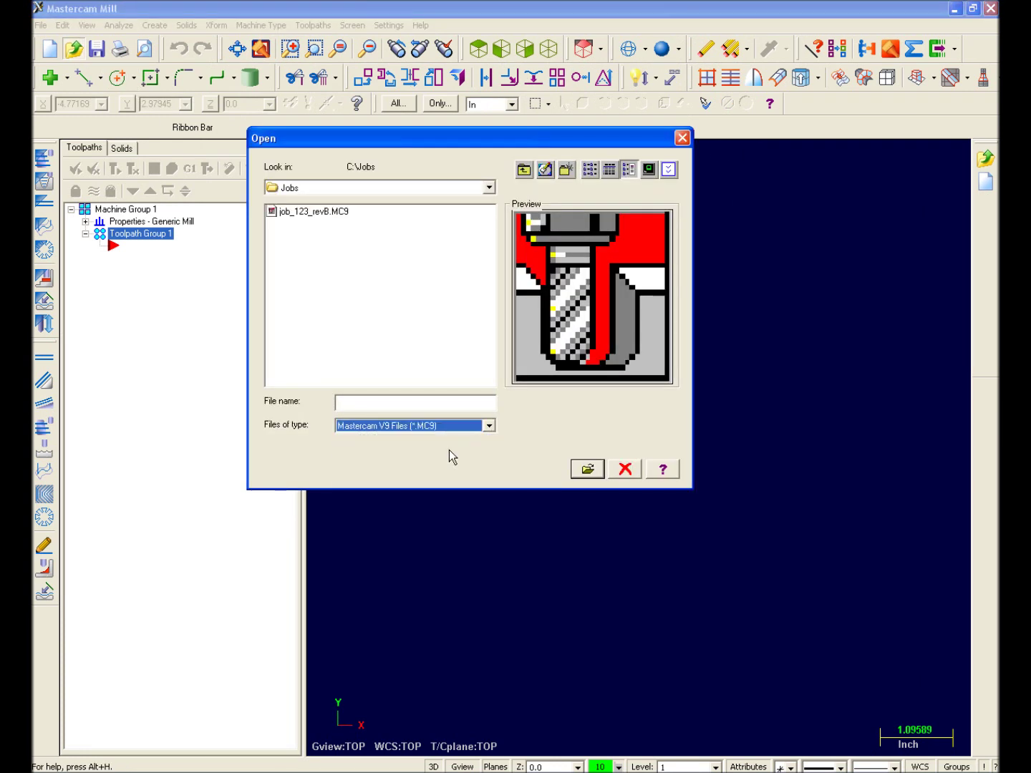
double_click(289, 211)
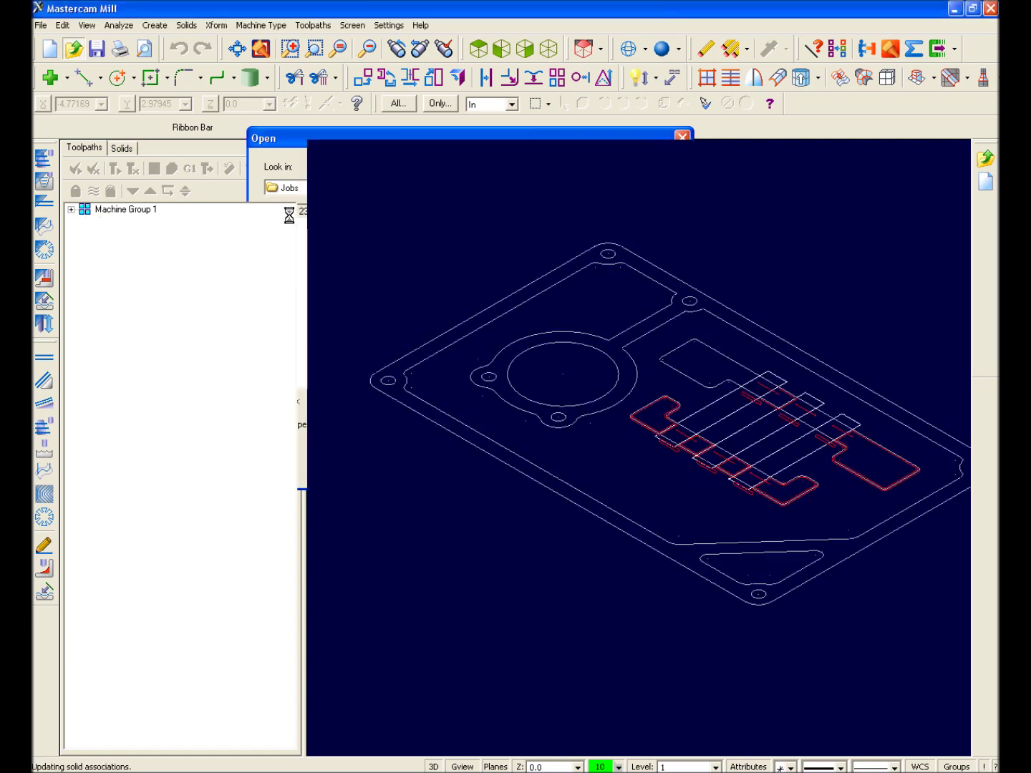
Step: Enable depth cuts with a 0.5 maximum rough step on the Contour (2D) operation
left_click(100, 282)
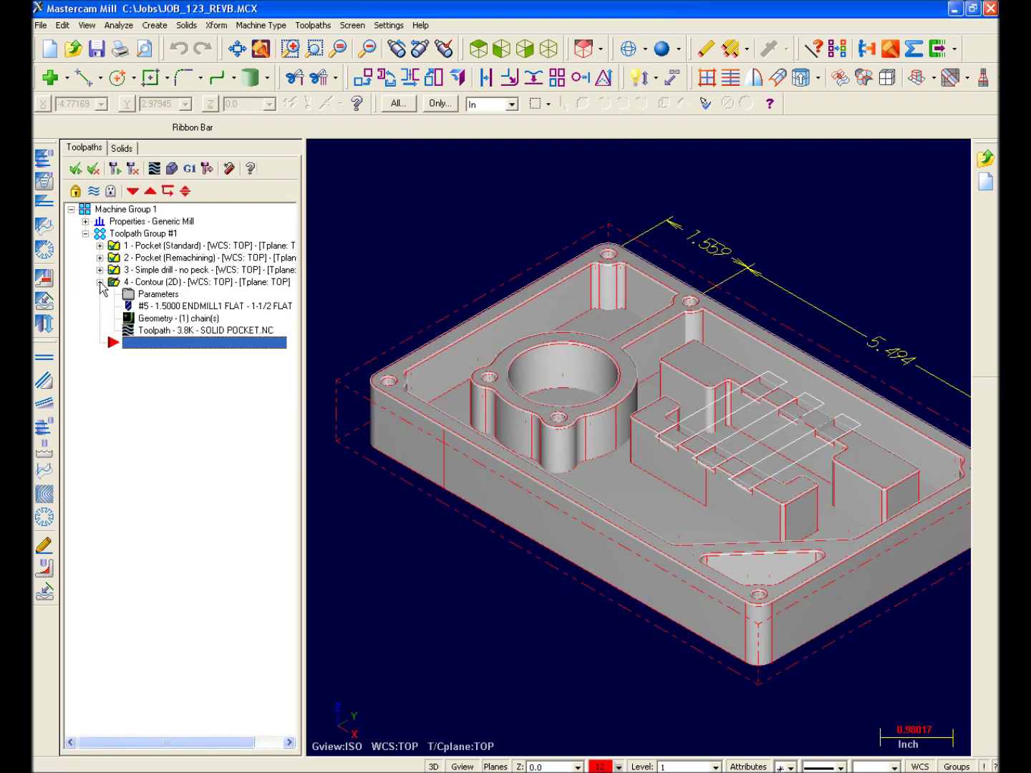
left_click(170, 302)
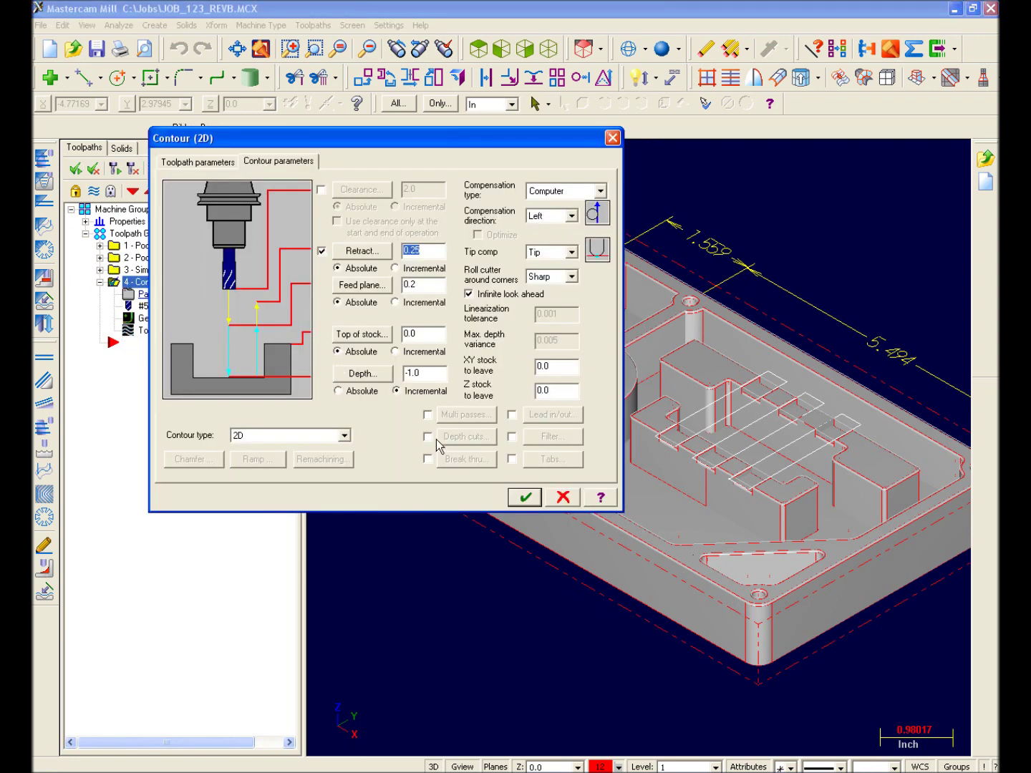
left_click(427, 435)
left_click(458, 436)
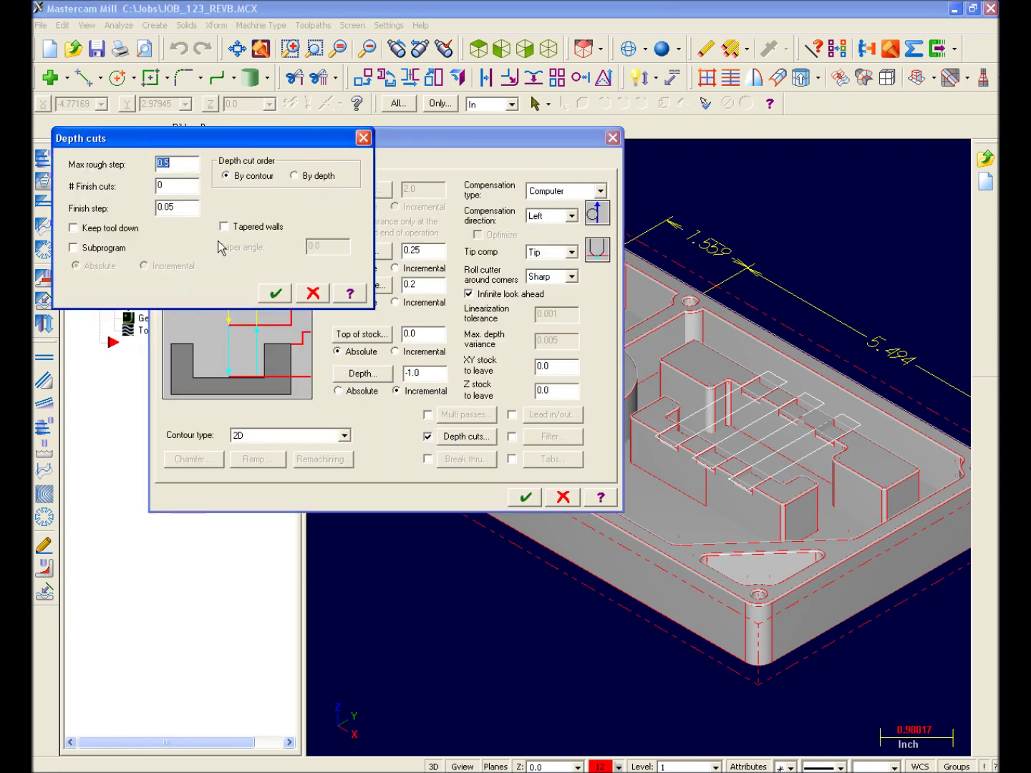
left_click(276, 293)
Step: Regenerate the Contour toolpath to 9.9K and verify all operations machining the stock
left_click(526, 496)
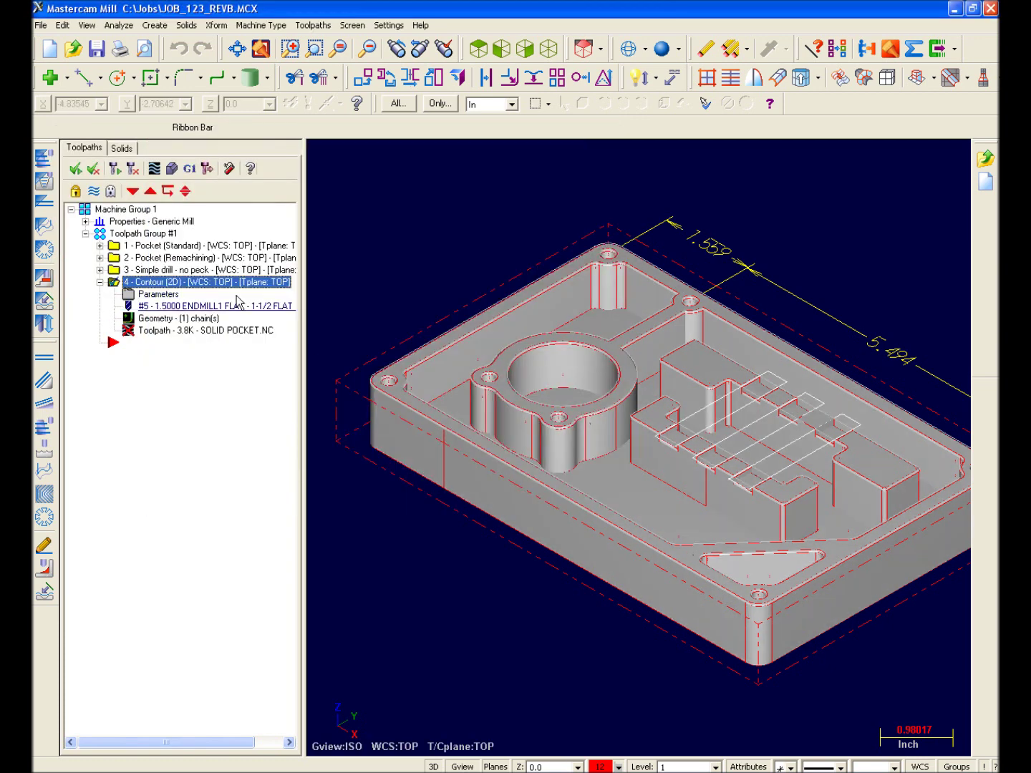
left_click(113, 171)
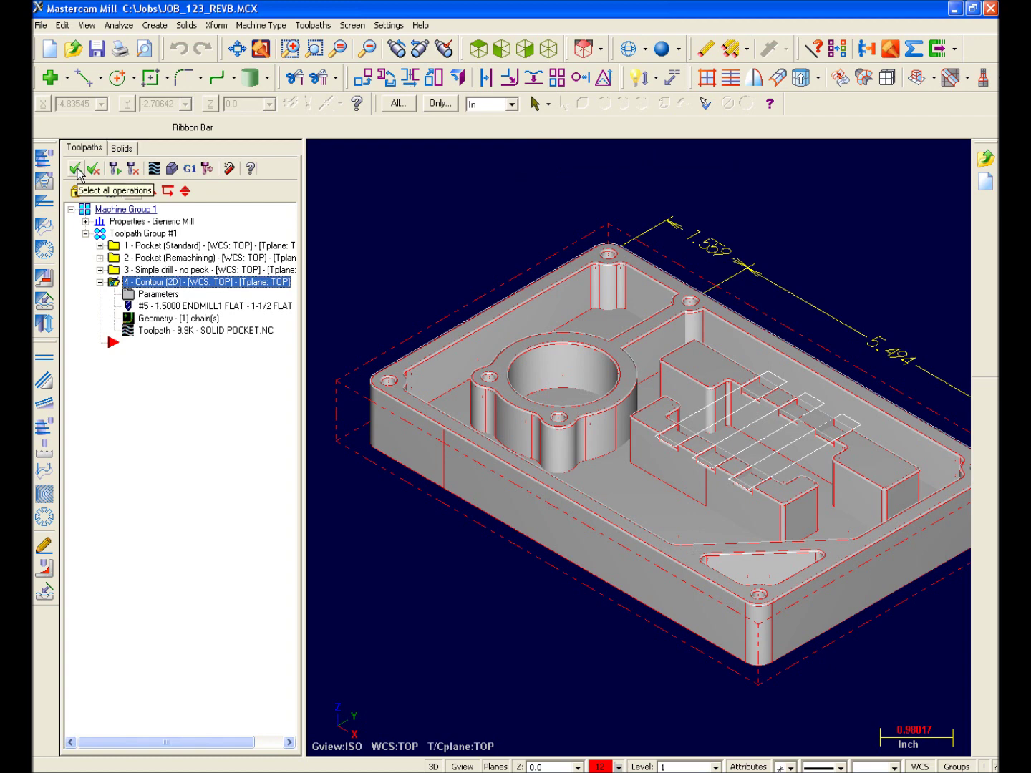
left_click(170, 171)
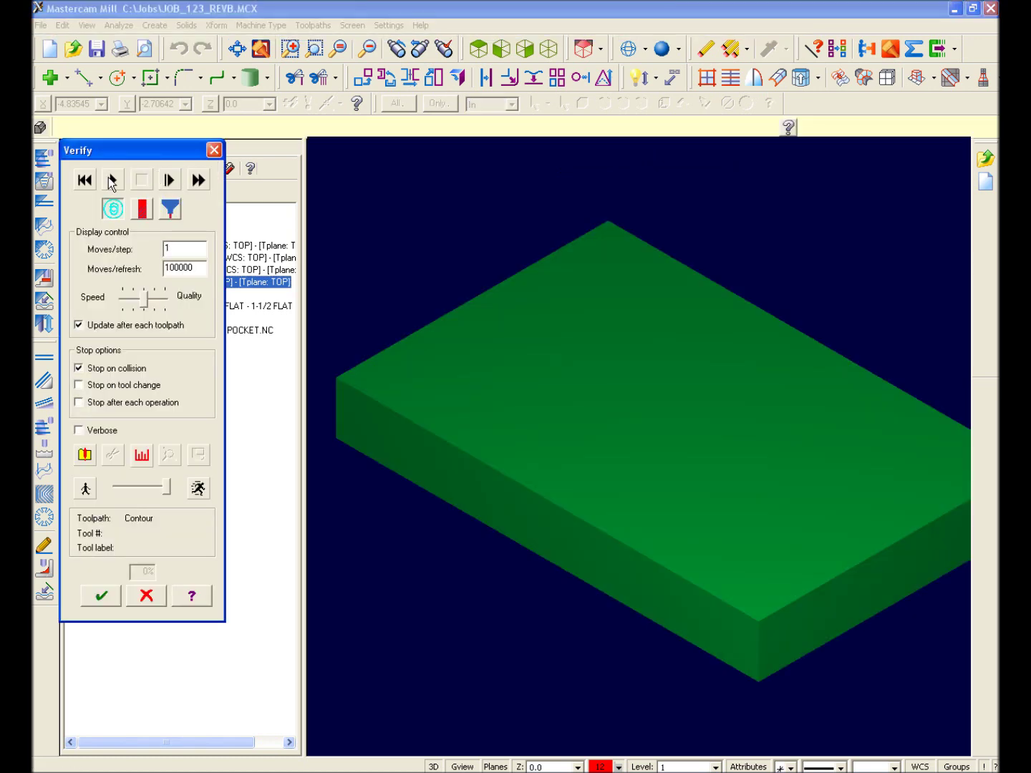
left_click(112, 180)
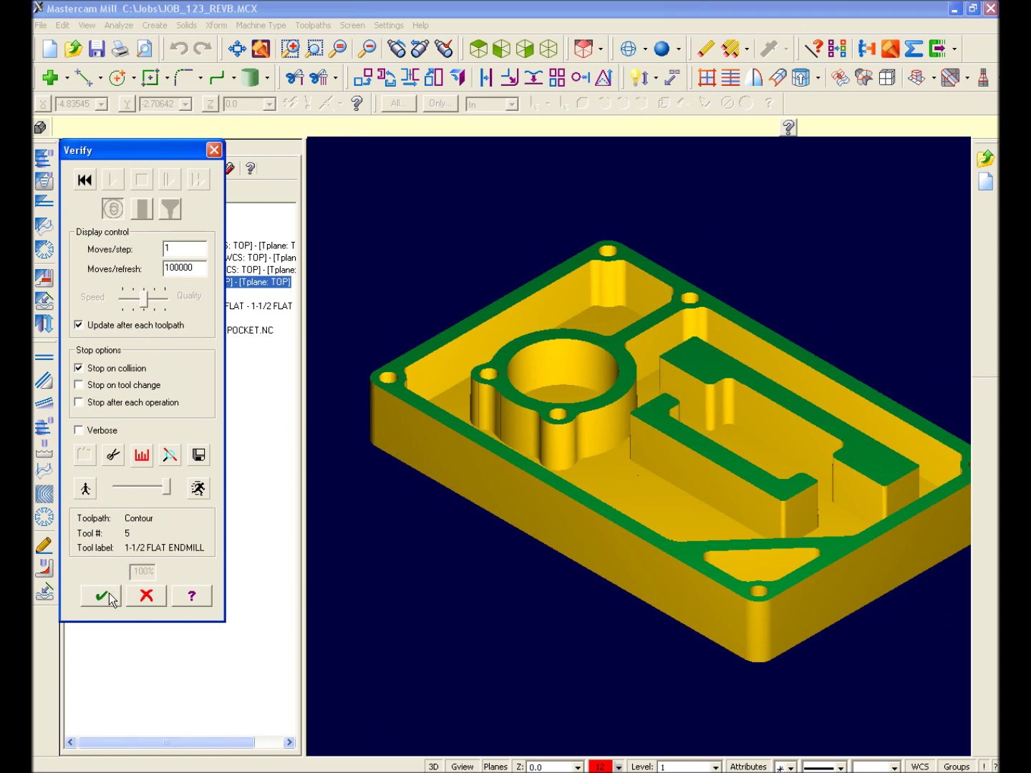
left_click(109, 594)
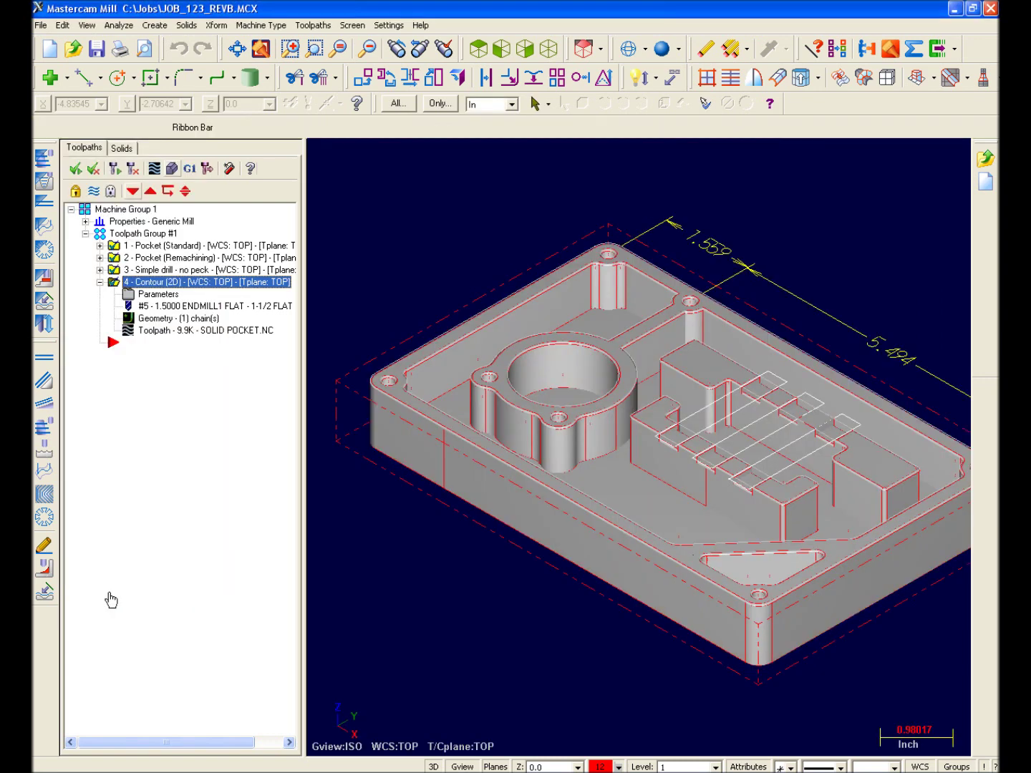
left_click(121, 147)
Step: Increase the base Extrude distance, rebuild the solid, and regenerate both Pocket operations
left_click(144, 219)
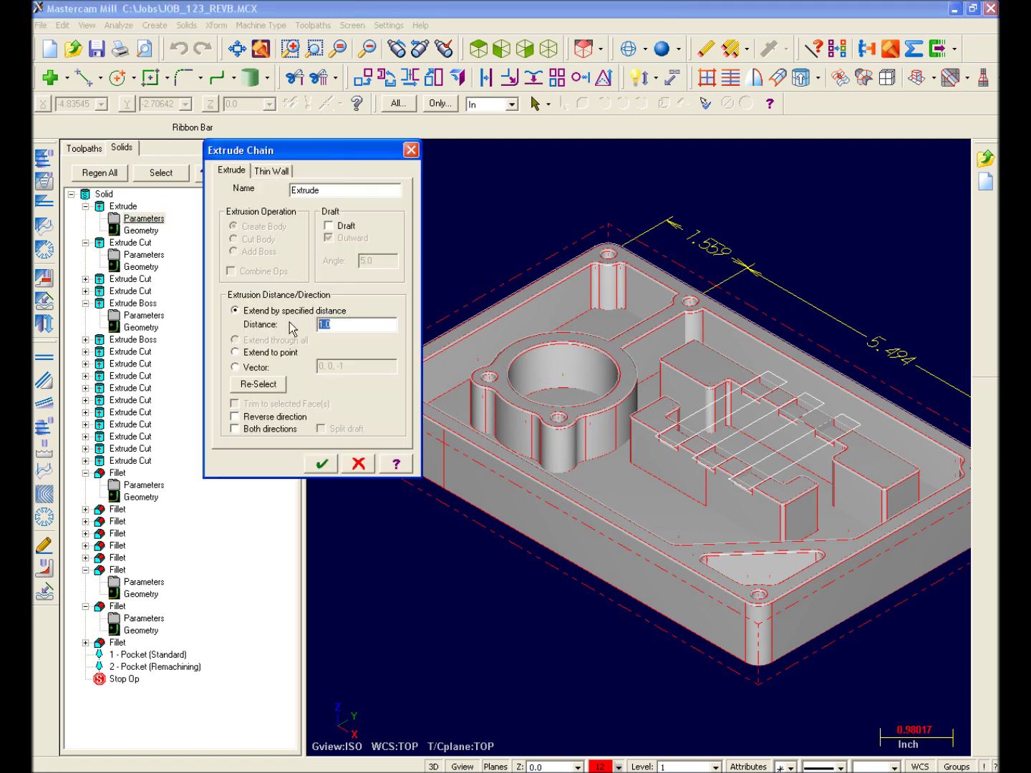
left_click(321, 464)
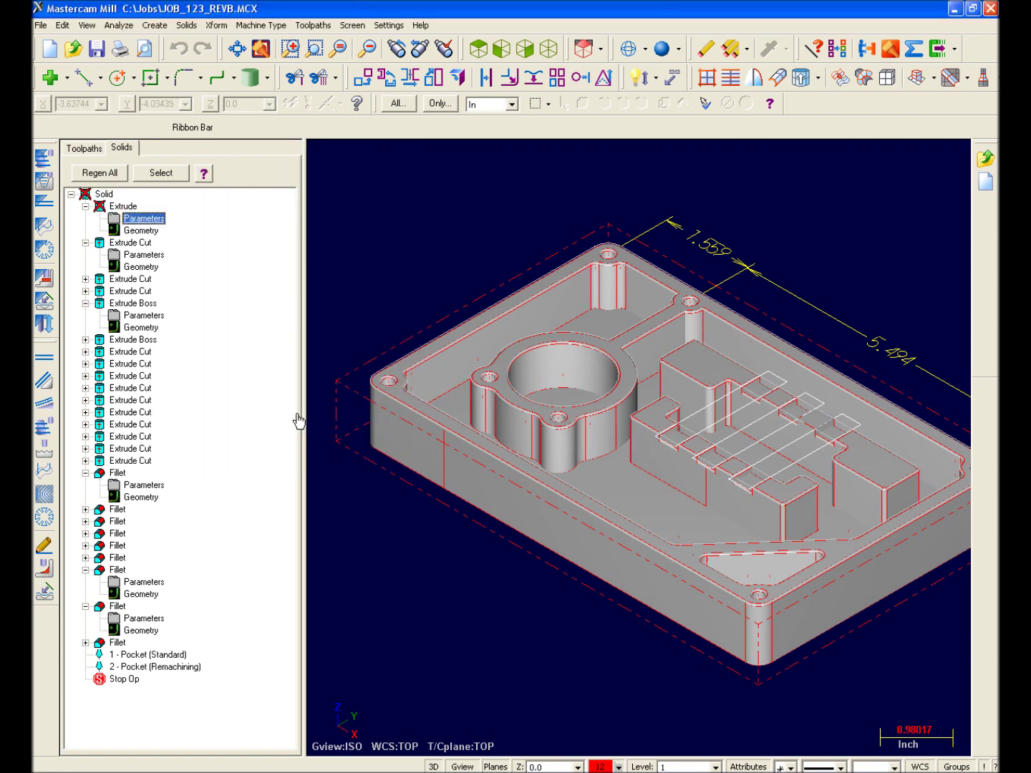
left_click(107, 174)
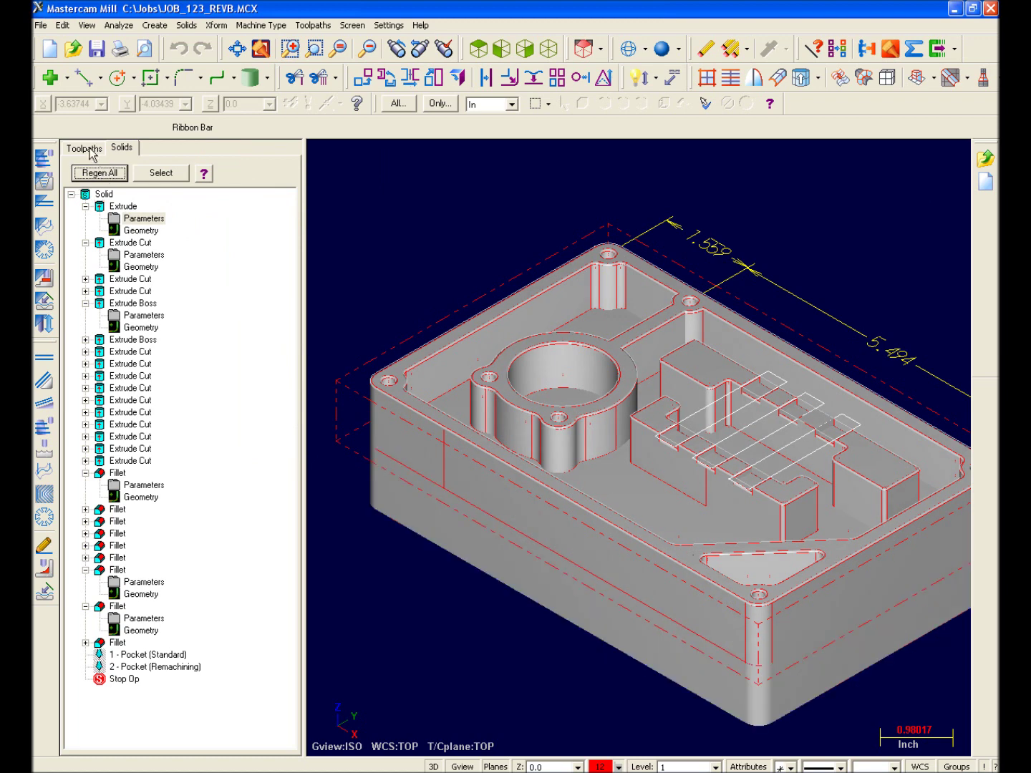
left_click(86, 148)
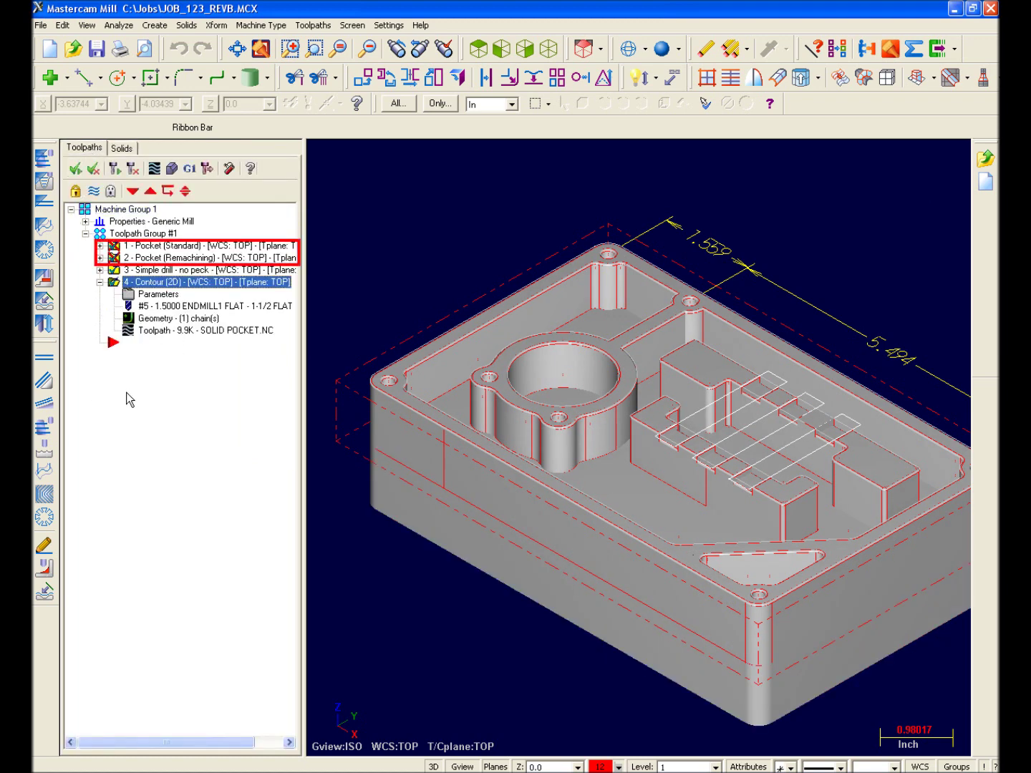
left_click(114, 169)
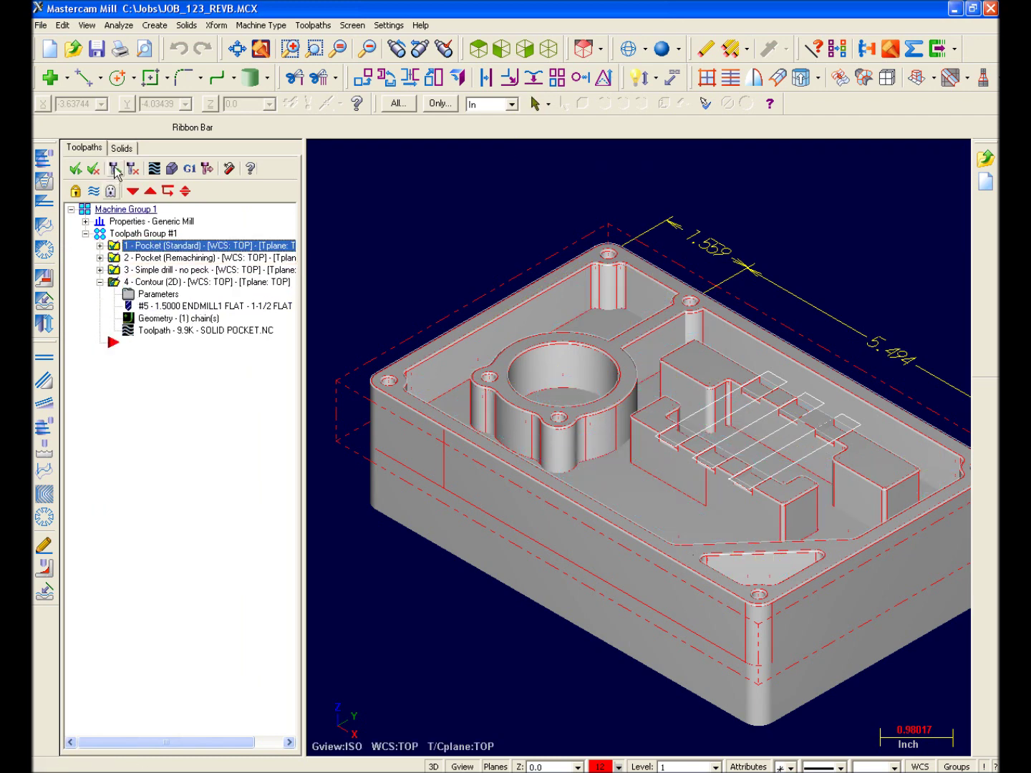
left_click(41, 26)
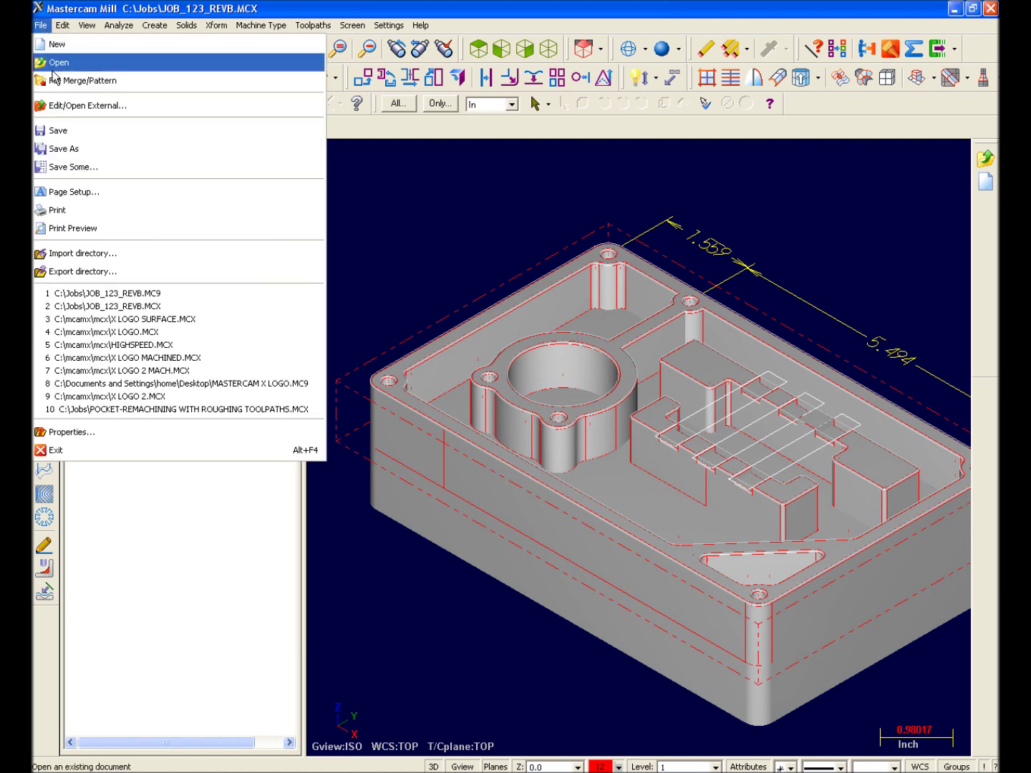
Step: Save the job as the Mastercam X file JOB_123_REVB.MCX in C:\Jobs
left_click(77, 155)
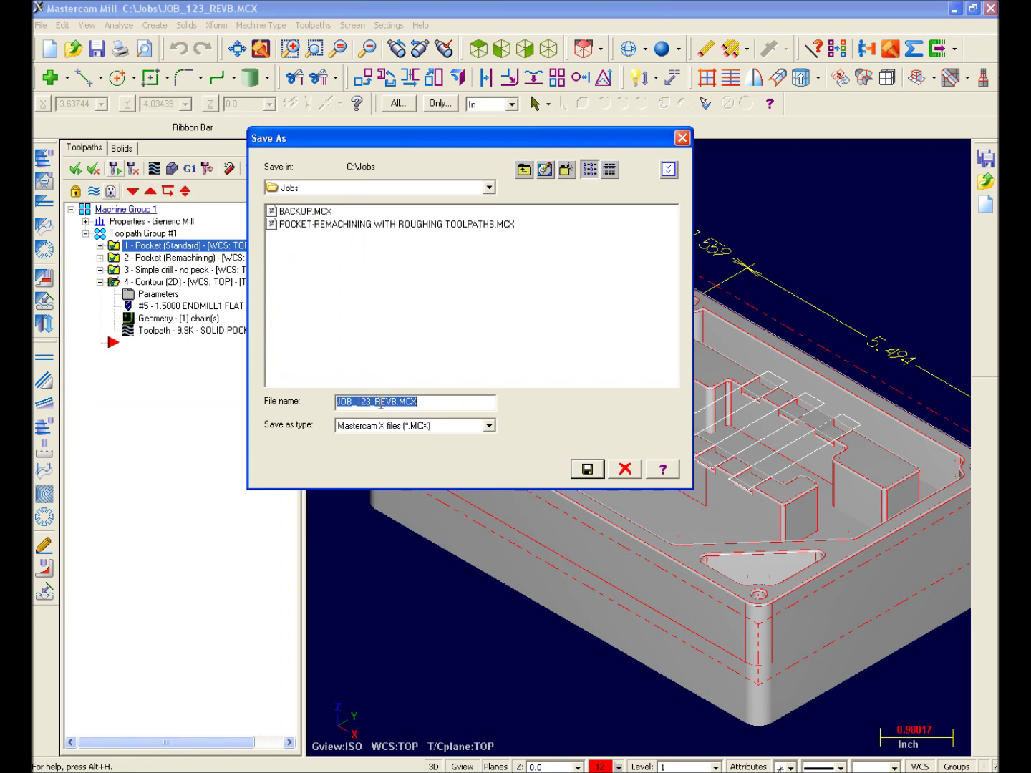
left_click(589, 472)
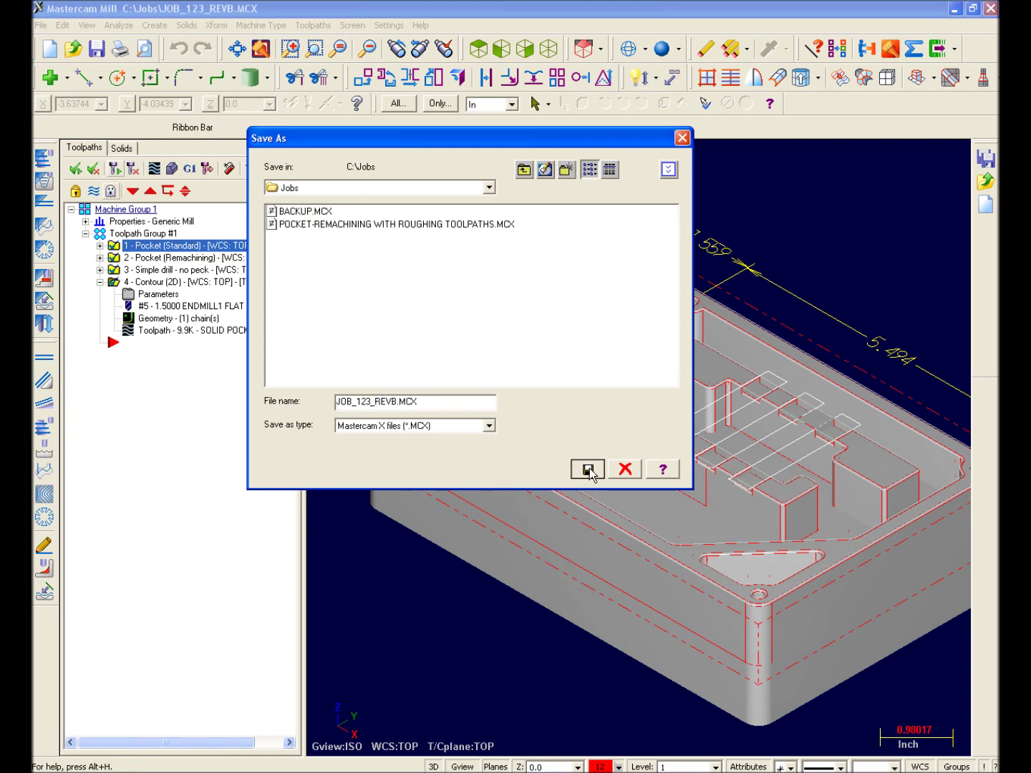